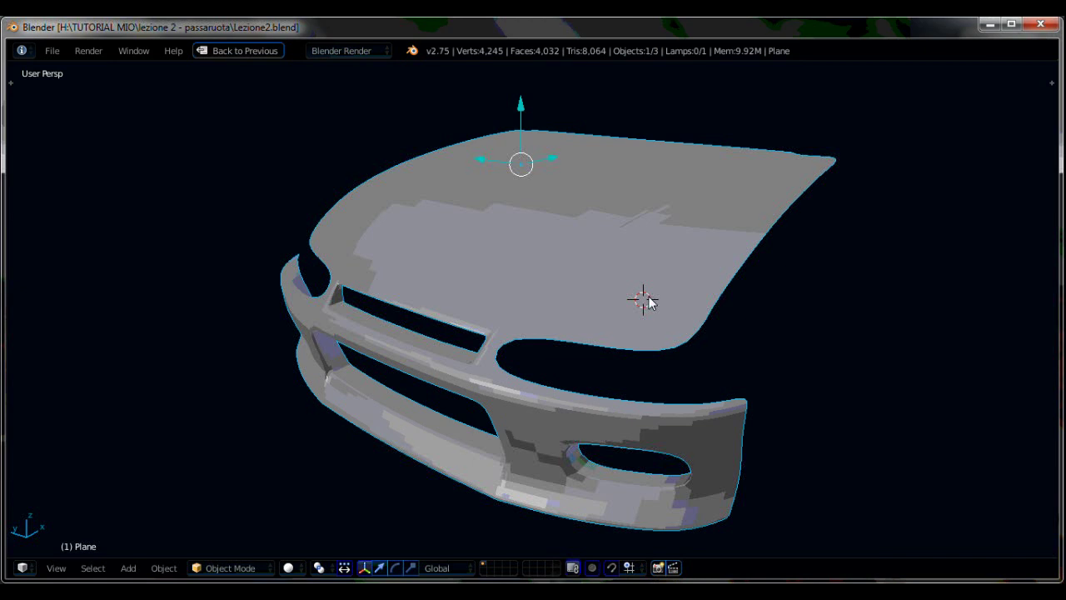
# Orbit the car front into a frontal view and return to the four-view layout.
pyautogui.moveTo(473, 275); pyautogui.dragTo(649, 277, button='middle')
pyautogui.hotkey('ctrl', 'Up')
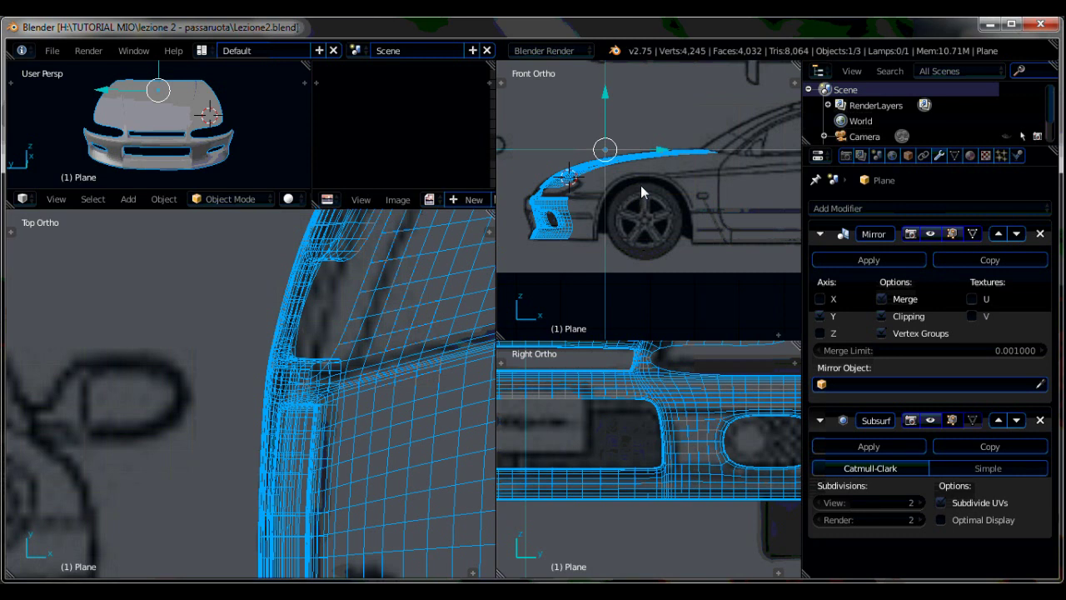
pyautogui.hotkey('ctrl', 'Up')
pyautogui.moveTo(542, 383)
pyautogui.mouseDown(button='middle')
pyautogui.moveTo(586, 380)
pyautogui.moveTo(563, 381)
pyautogui.moveTo(479, 331)
pyautogui.mouseUp(button='middle')
pyautogui.hotkey('ctrl', 'Up')
pyautogui.moveTo(120, 158); pyautogui.dragTo(134, 126, button='middle')
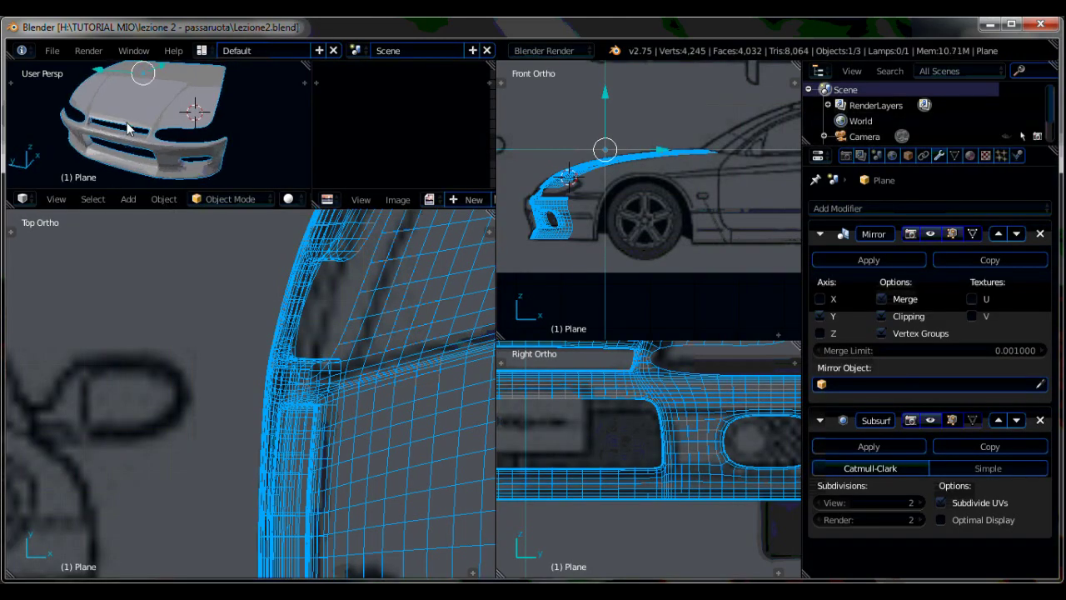
# In Edit Mode, select the vertex loop along the bumper's side edge near the headlight.
pyautogui.press('Tab')
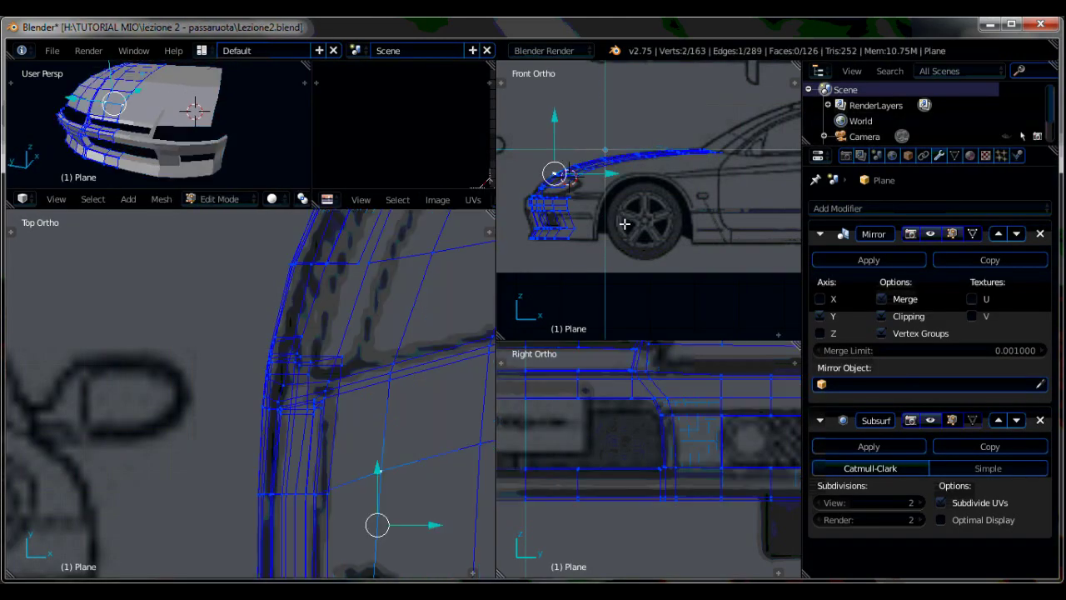
pyautogui.scroll(3, 675, 214)
pyautogui.scroll(2, 678, 275)
pyautogui.keyDown('ctrl'); pyautogui.rightClick(654, 294); pyautogui.keyUp('ctrl')
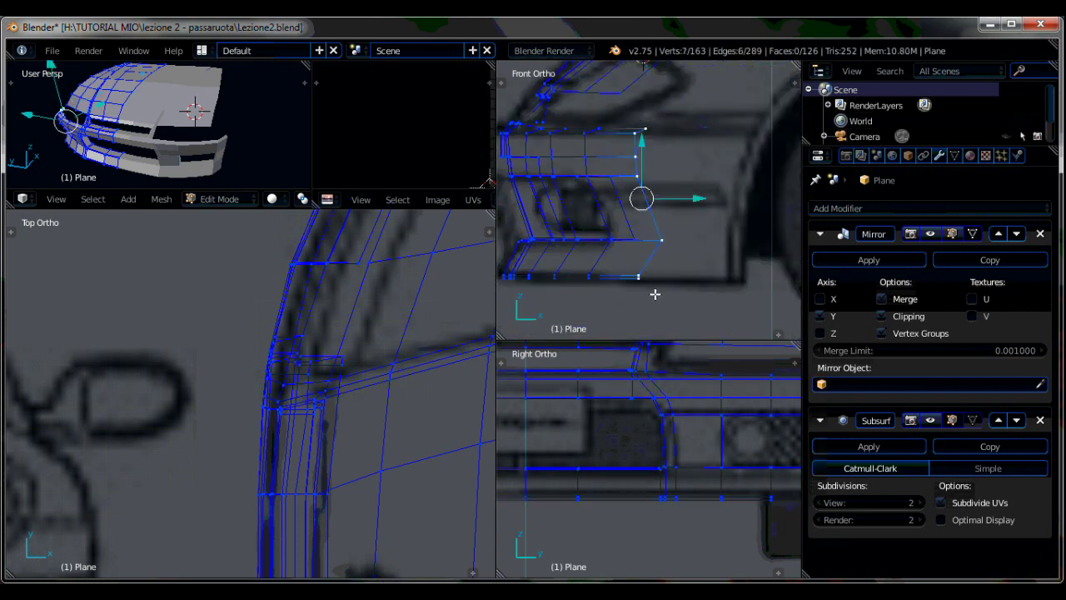
pyautogui.keyDown('shift'); pyautogui.moveTo(740, 236); pyautogui.dragTo(646, 246, button='middle'); pyautogui.keyUp('shift')
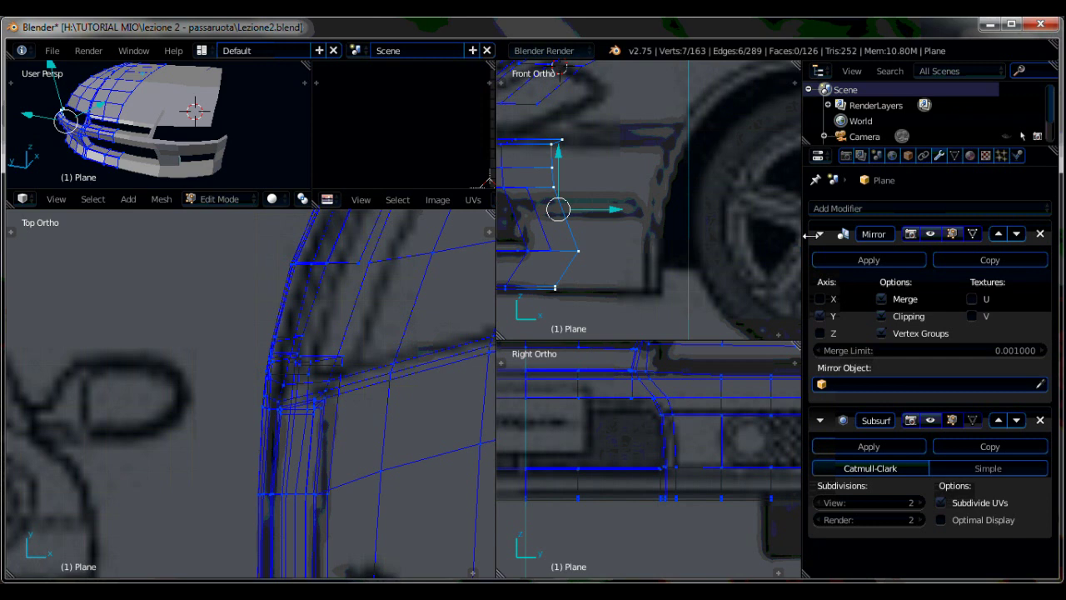
# Extrude the bumper's side edge loop along X toward the front wheel.
pyautogui.moveTo(807, 234); pyautogui.dragTo(1032, 234)
pyautogui.scroll(-3, 833, 458)
pyautogui.keyDown('shift'); pyautogui.moveTo(833, 450); pyautogui.dragTo(833, 467, button='middle'); pyautogui.keyUp('shift')
pyautogui.scroll(-3, 210, 480)
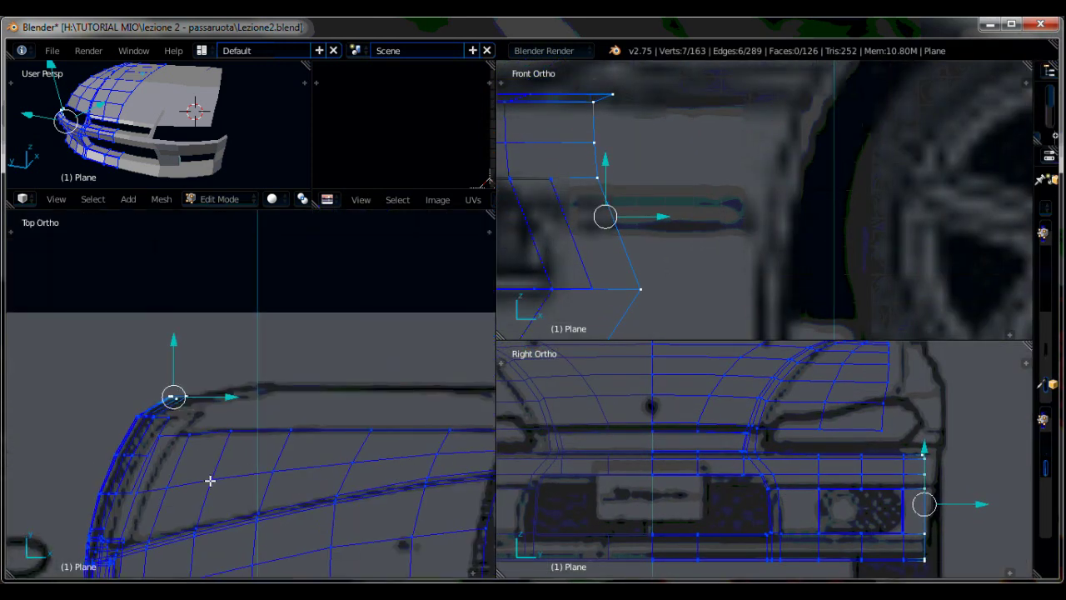
pyautogui.scroll(-2, 661, 227)
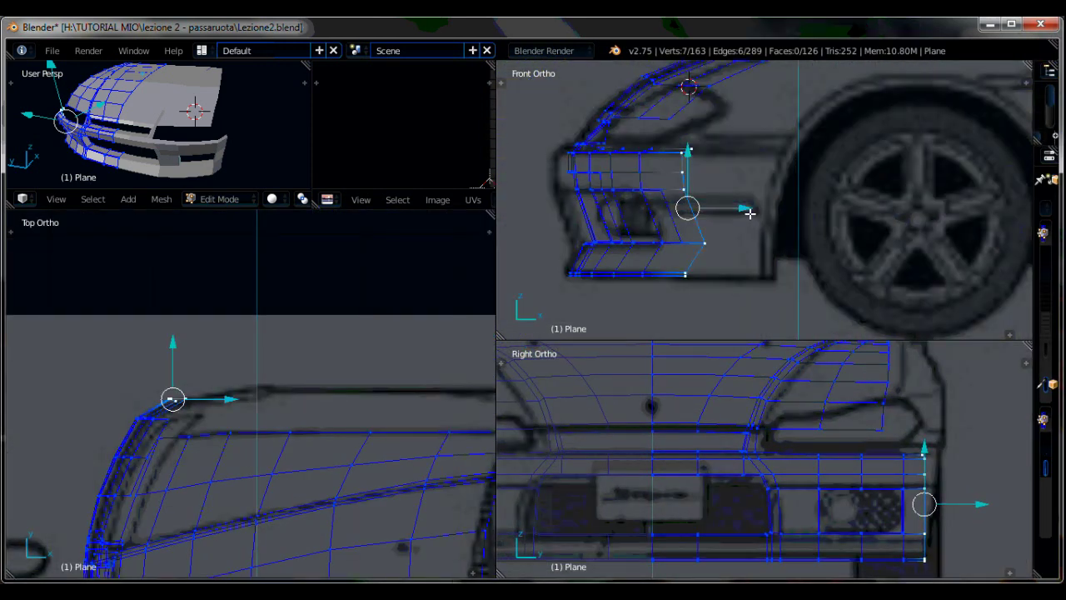
pyautogui.press('e')
pyautogui.press('x')
pyautogui.click(842, 214)
pyautogui.write('c')
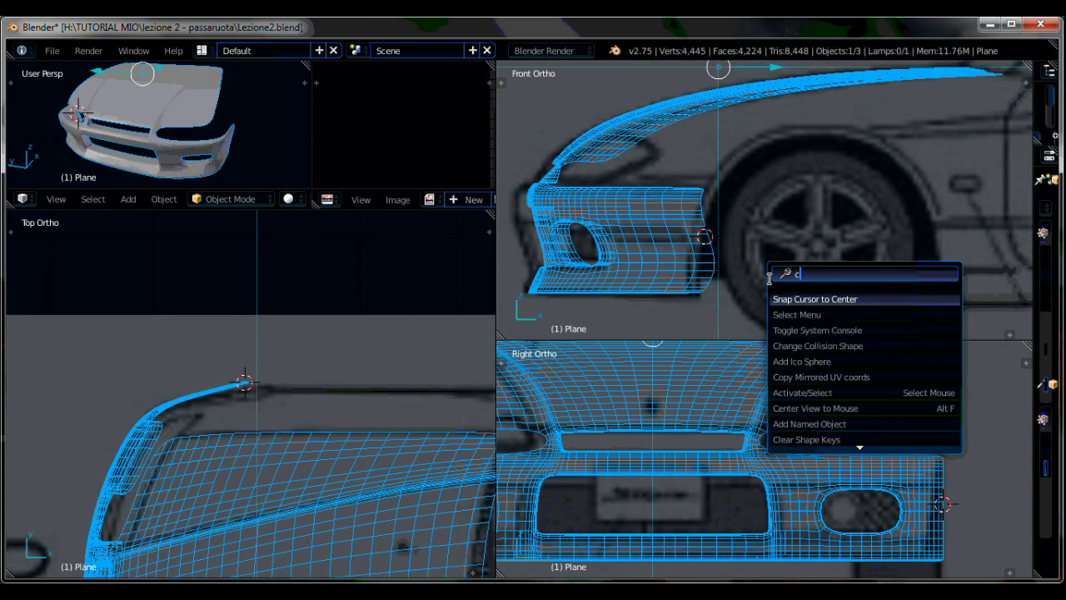
# Add a circle mesh with 20 vertices.
pyautogui.write('ircle')
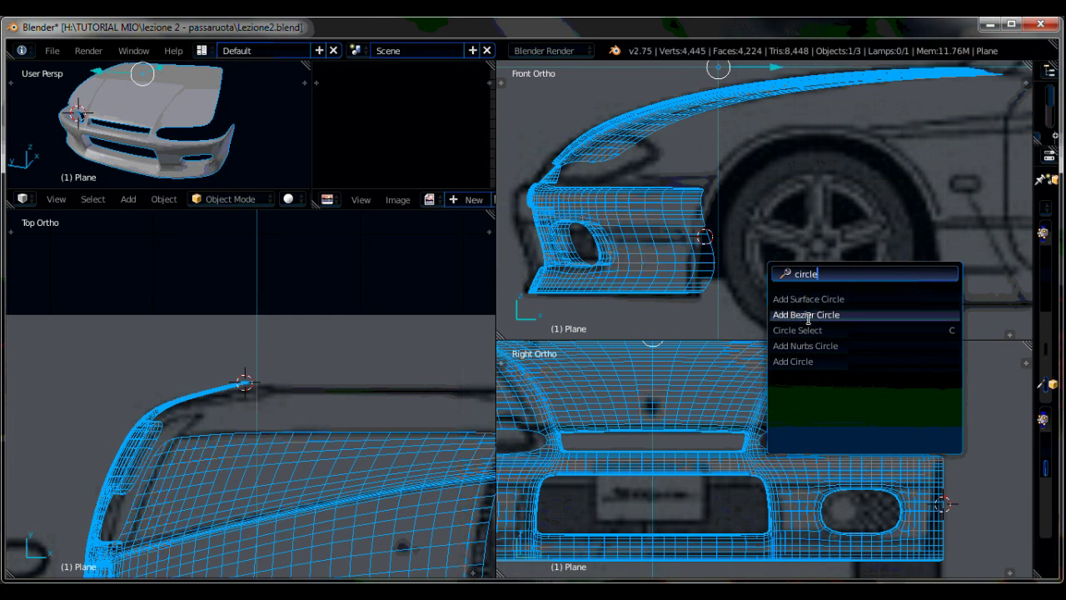
pyautogui.click(823, 362)
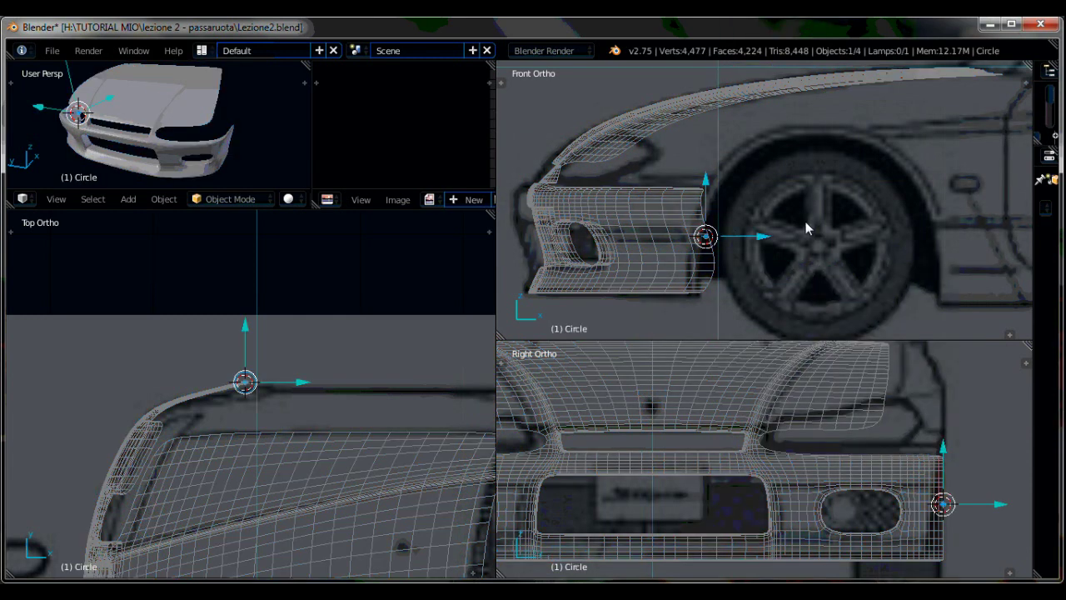
pyautogui.press('t')
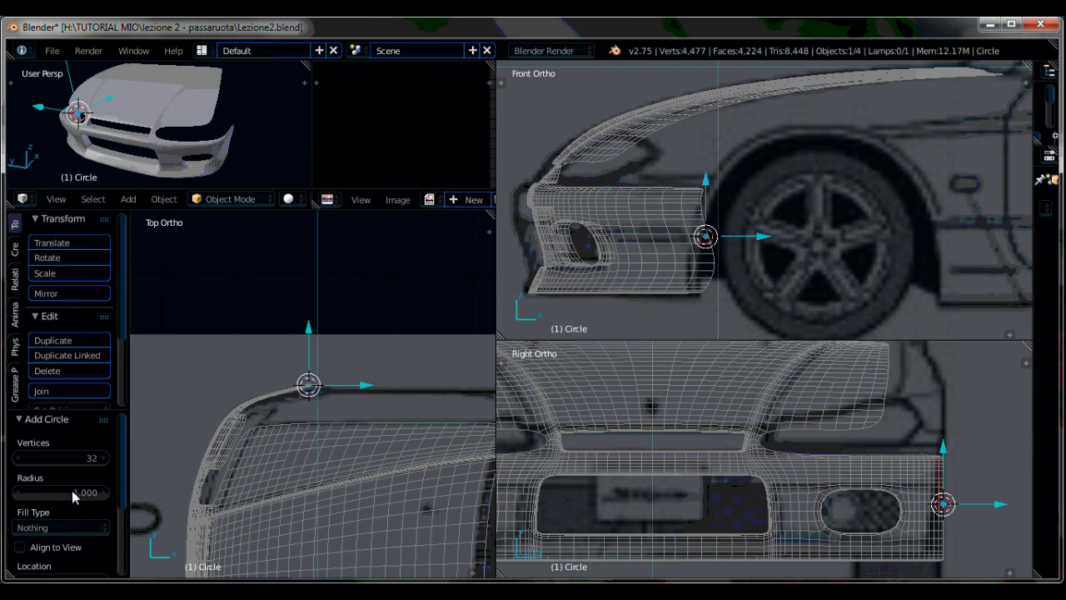
pyautogui.press('Return')
pyautogui.press('t')
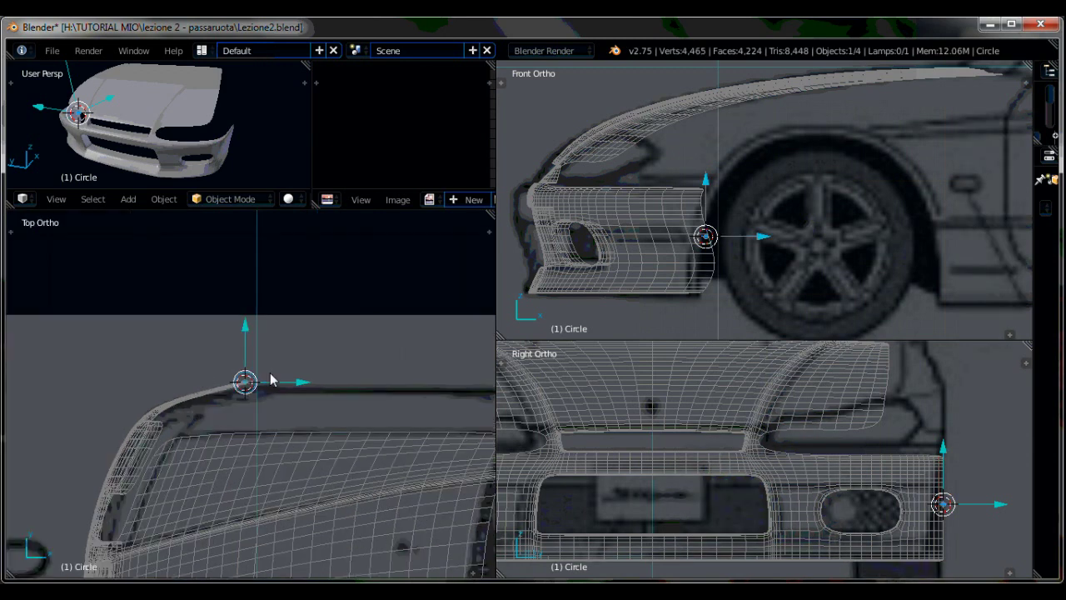
# Move the circle onto the front wheel centre and begin scaling it up.
pyautogui.press('g')
pyautogui.click(844, 264)
pyautogui.keyDown('shift'); pyautogui.moveTo(850, 261); pyautogui.dragTo(761, 265, button='middle'); pyautogui.keyUp('shift')
pyautogui.press('s')
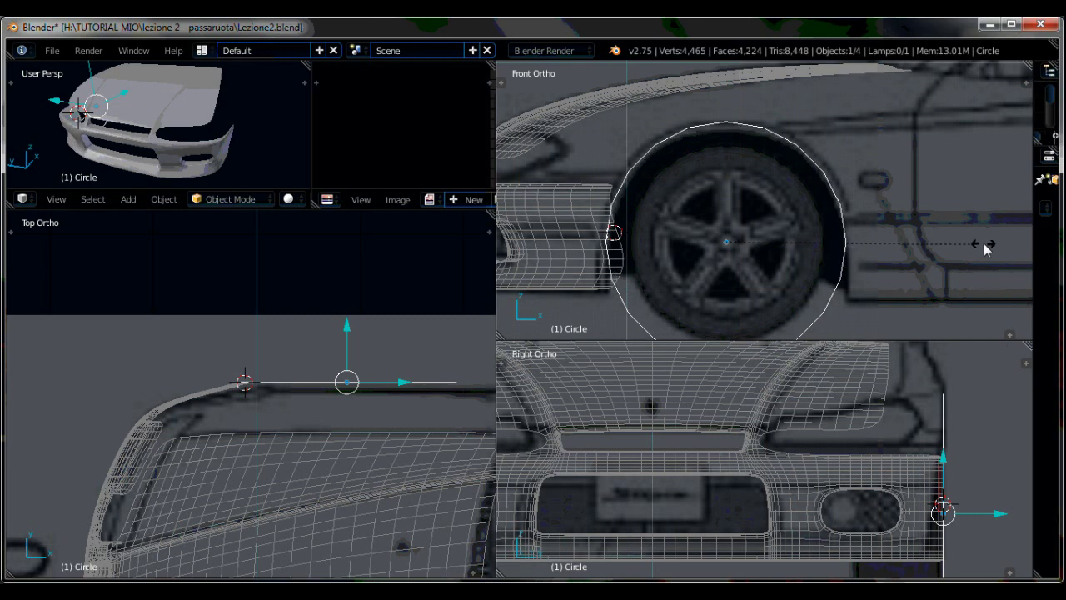
# Fix the enlarged circle size and scale its two side vertices along X.
pyautogui.click(971, 243)
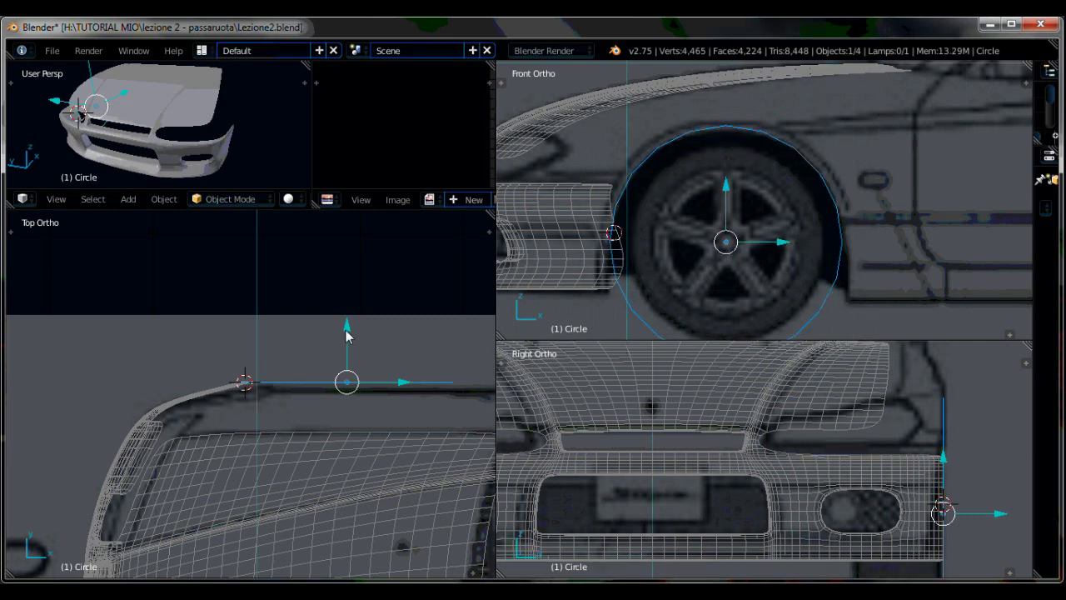
pyautogui.press('Tab')
pyautogui.keyDown('shift'); pyautogui.moveTo(857, 272); pyautogui.dragTo(852, 252, button='middle'); pyautogui.keyUp('shift')
pyautogui.rightClick(853, 252)
pyautogui.keyDown('shift'); pyautogui.rightClick(610, 253); pyautogui.keyUp('shift')
pyautogui.press('s')
pyautogui.press('x')
pyautogui.click(939, 258)
# Raise two lower arch vertices slightly along Z.
pyautogui.rightClick(736, 110)
pyautogui.moveTo(738, 112)
pyautogui.keyDown('shift'); pyautogui.mouseDown(button='middle')
pyautogui.moveTo(742, 124)
pyautogui.moveTo(736, 62)
pyautogui.mouseUp(button='middle'); pyautogui.keyUp('shift')
pyautogui.rightClick(832, 276)
pyautogui.keyDown('shift'); pyautogui.rightClick(638, 280); pyautogui.keyUp('shift')
pyautogui.press('s')
pyautogui.press('x')
pyautogui.rightClick(932, 248)
pyautogui.press('g')
pyautogui.press('z')
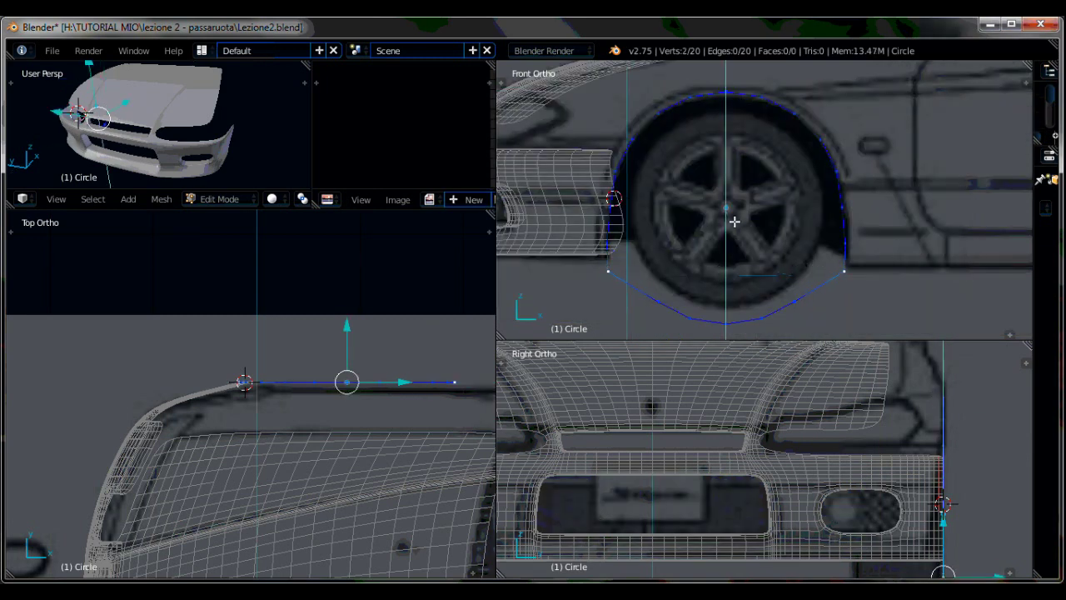
pyautogui.click(733, 219)
# Delete the five lower circle vertices, leaving an arc over the wheel.
pyautogui.scroll(-1, 770, 326)
pyautogui.moveTo(802, 331)
pyautogui.keyDown('ctrl'); pyautogui.mouseDown()
pyautogui.moveTo(733, 247)
pyautogui.moveTo(671, 309)
pyautogui.mouseUp(); pyautogui.keyUp('ctrl')
pyautogui.press('x')
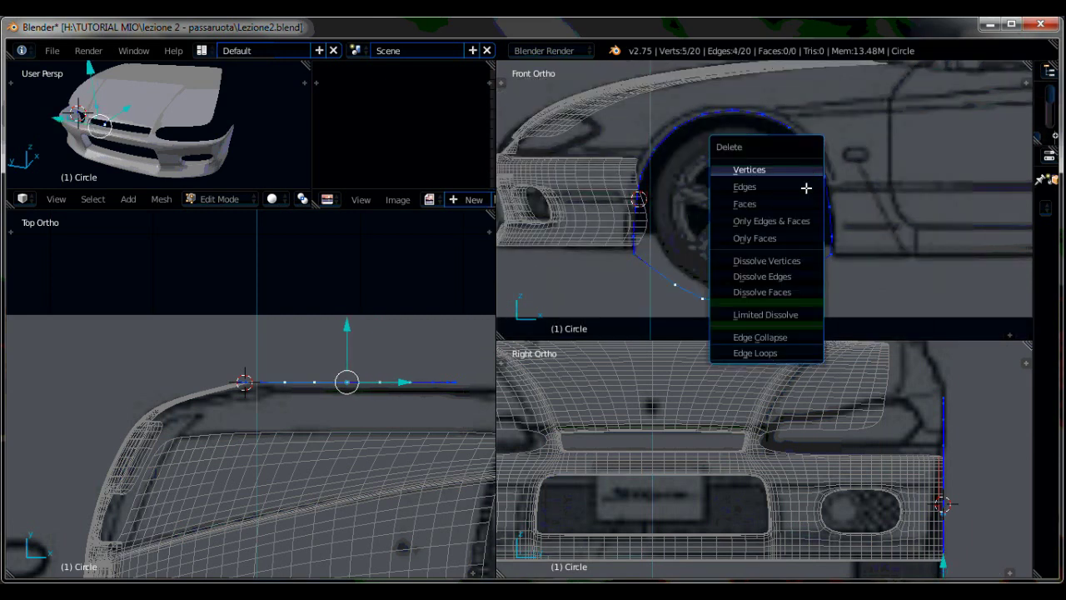
pyautogui.press('Return')
# Extrude the arc into a strip and widen the outer ring along X.
pyautogui.press('a')
pyautogui.keyDown('shift'); pyautogui.moveTo(813, 188); pyautogui.dragTo(817, 221, button='middle'); pyautogui.keyUp('shift')
pyautogui.press('e')
pyautogui.press('s')
pyautogui.click(827, 206)
pyautogui.moveTo(733, 178); pyautogui.dragTo(821, 175)
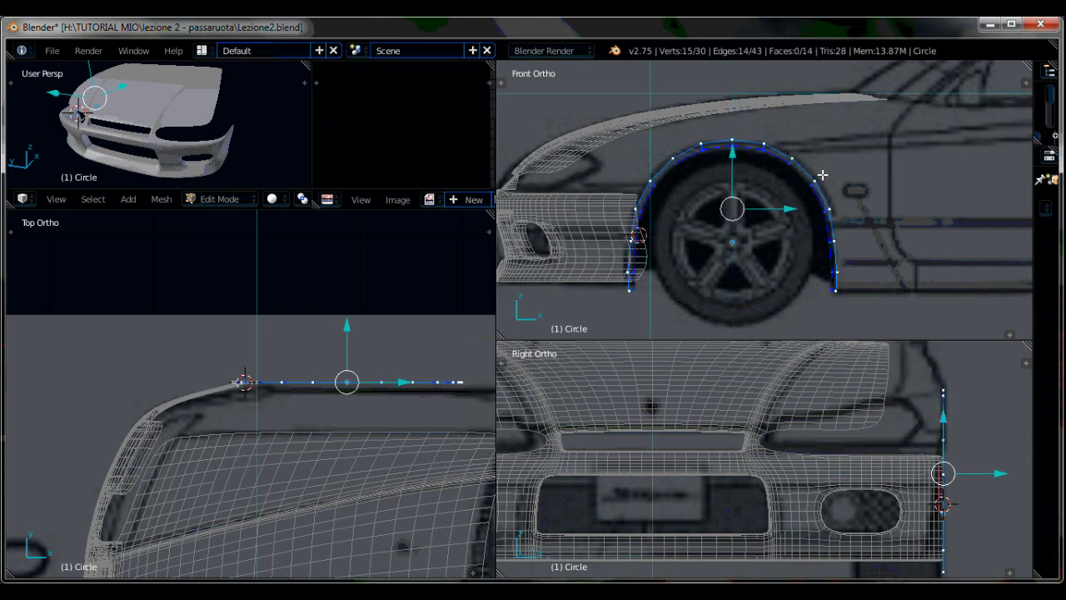
pyautogui.press('x')
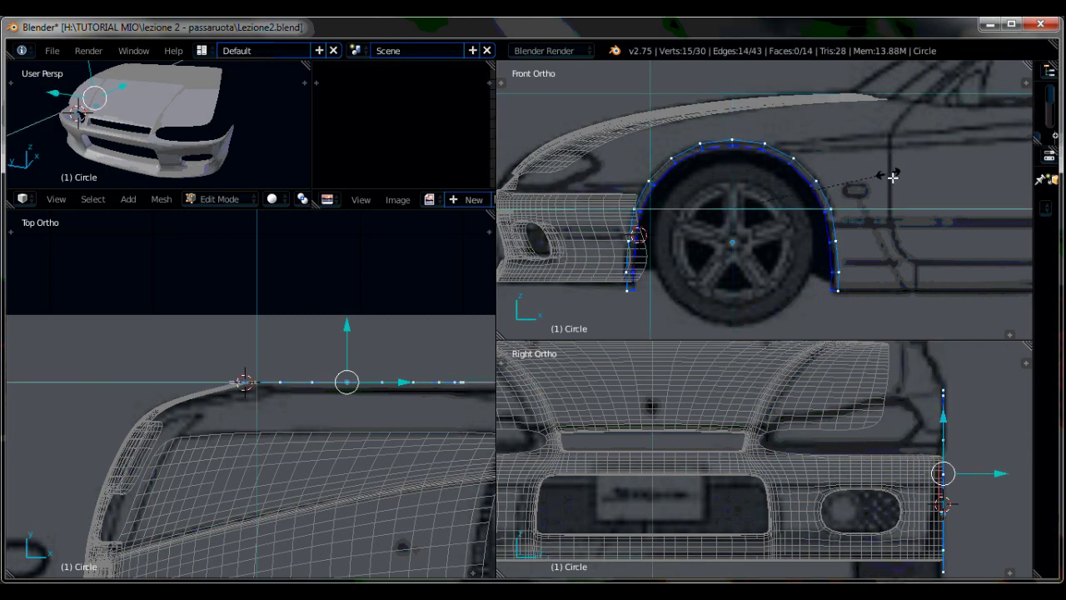
pyautogui.click(892, 176)
pyautogui.press('a')
# Level the four bottom arch vertices by scaling them flat on Z, then exit Edit Mode.
pyautogui.hotkey('ctrl', 'Up')
pyautogui.scroll(3, 844, 166)
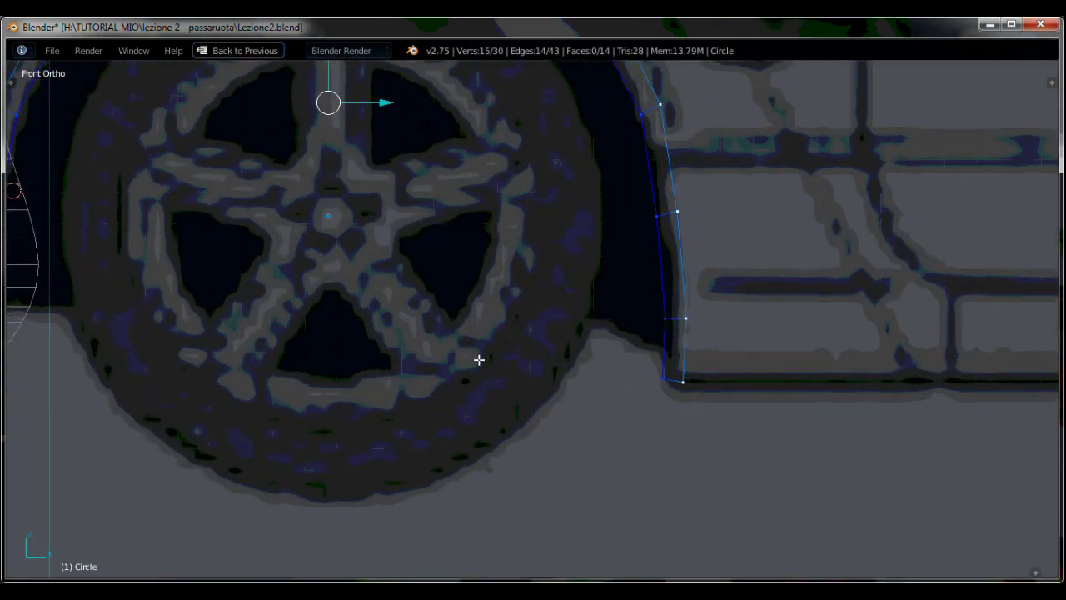
pyautogui.scroll(3, 478, 358)
pyautogui.scroll(-1, 602, 363)
pyautogui.press('b')
pyautogui.moveTo(166, 353); pyautogui.dragTo(863, 407)
pyautogui.press('s')
pyautogui.press('z')
pyautogui.click(873, 303)
pyautogui.hotkey('ctrl', 'Up')
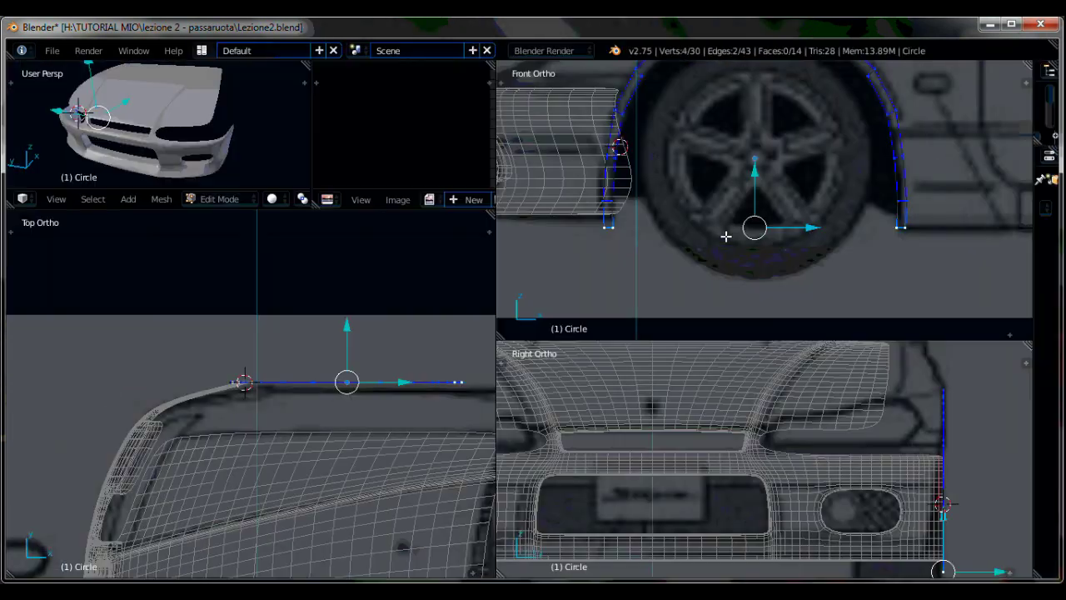
pyautogui.press('Tab')
pyautogui.press('KP_Decimal')
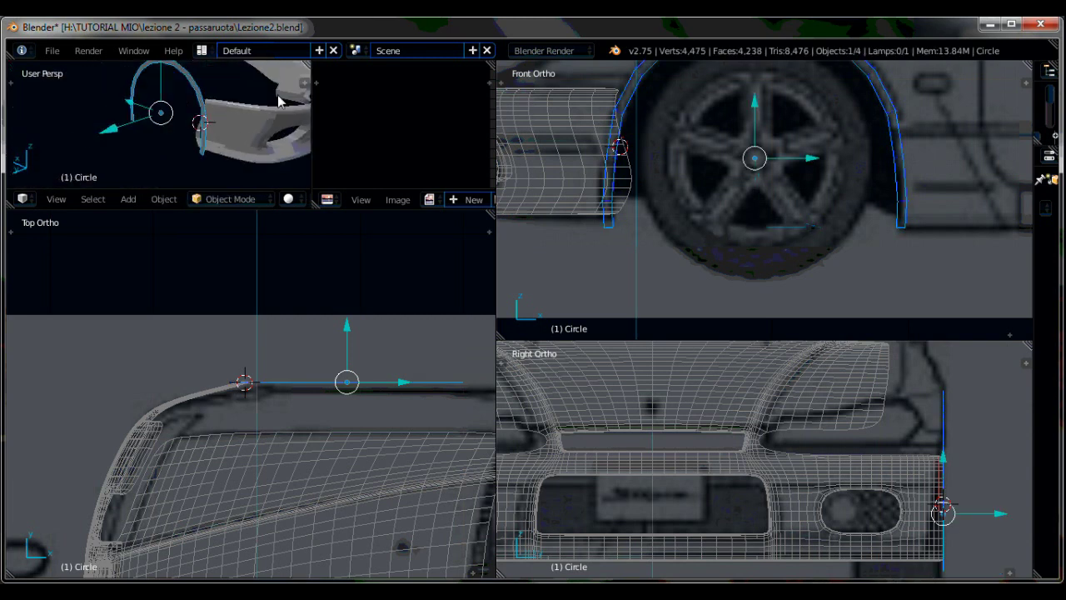
# Join the wheel-arch strip into the car-front mesh and enter Edit Mode.
pyautogui.rightClick(238, 120)
pyautogui.press('Tab')
pyautogui.press('x')
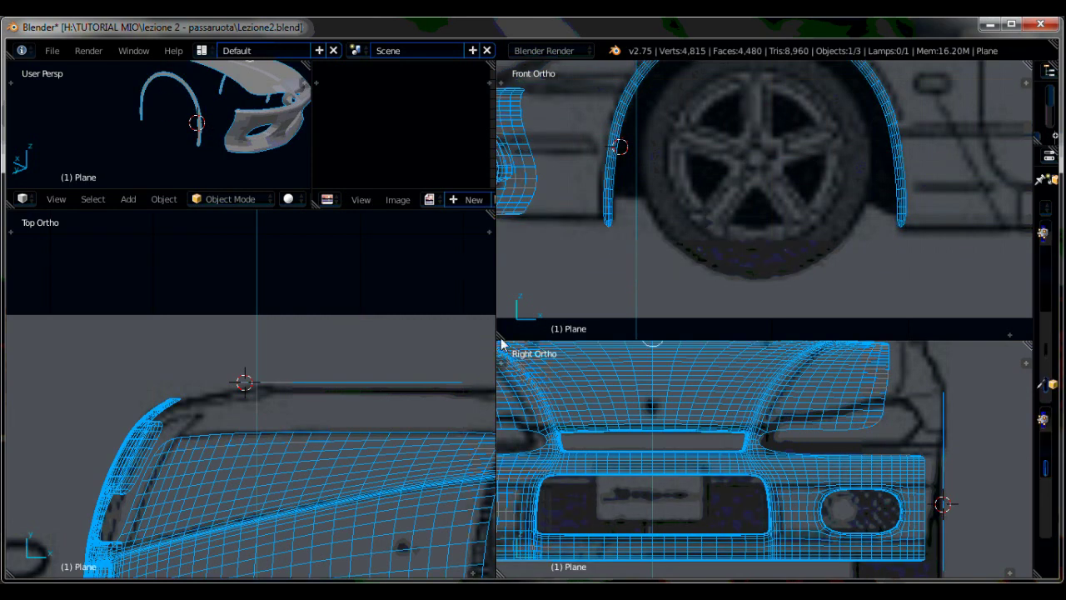
pyautogui.hotkey('ctrl', 'Up')
pyautogui.press('Tab')
pyautogui.scroll(-1, 776, 422)
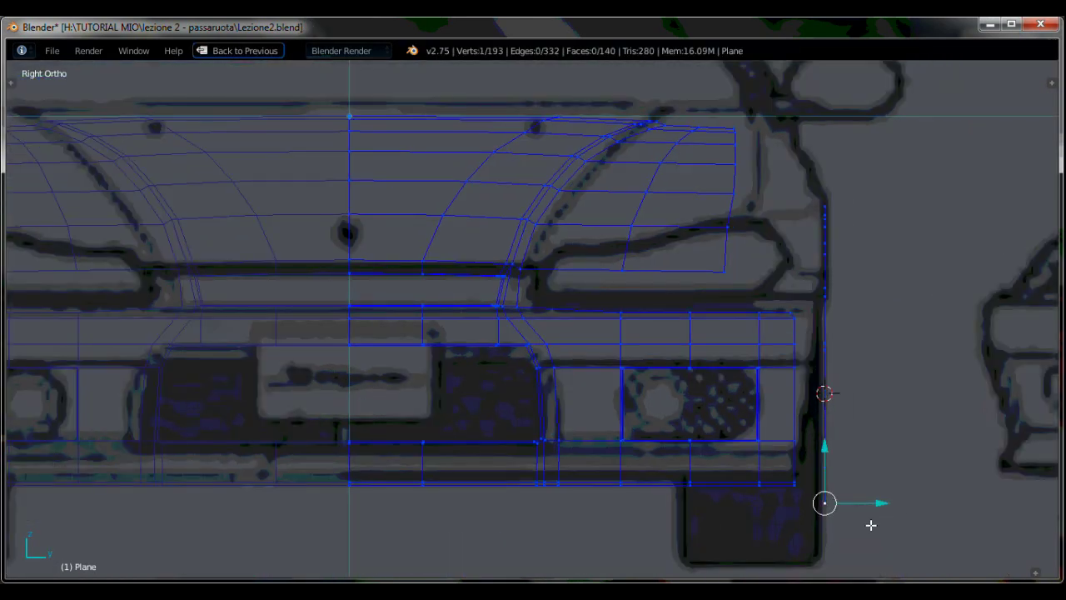
# Box-select the arch's lower vertices and move them vertically.
pyautogui.hotkey('ctrl', 'Up')
pyautogui.hotkey('ctrl', 'Up')
pyautogui.moveTo(541, 416)
pyautogui.keyDown('ctrl'); pyautogui.mouseDown()
pyautogui.moveTo(844, 352)
pyautogui.moveTo(920, 421)
pyautogui.mouseUp(); pyautogui.keyUp('ctrl')
pyautogui.press('e')
pyautogui.press('z')
pyautogui.rightClick(521, 300)
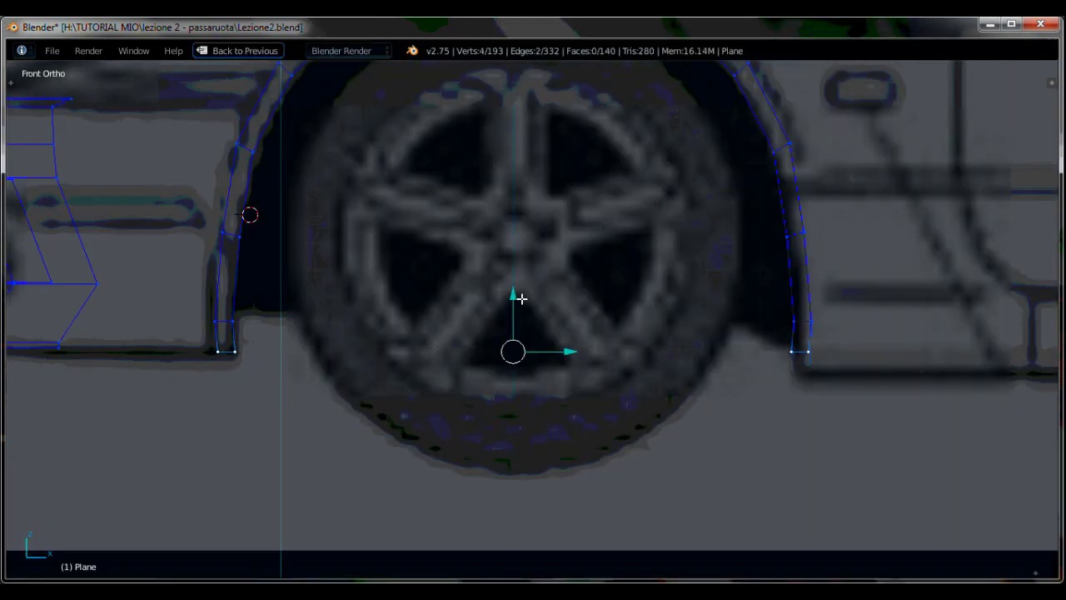
pyautogui.rightClick(238, 312)
pyautogui.press('b')
pyautogui.moveTo(159, 293); pyautogui.dragTo(830, 330)
pyautogui.press('g')
pyautogui.press('z')
# Scale the four vertices at the arch's end along X to fit the reference.
pyautogui.rightClick(513, 279)
pyautogui.scroll(-1, 544, 283)
pyautogui.rightClick(291, 250)
pyautogui.moveTo(466, 303)
pyautogui.keyDown('ctrl'); pyautogui.mouseDown()
pyautogui.moveTo(231, 284)
pyautogui.moveTo(658, 238)
pyautogui.moveTo(820, 239)
pyautogui.mouseUp(); pyautogui.keyUp('ctrl')
pyautogui.press('s')
pyautogui.press('x')
pyautogui.click(840, 257)
pyautogui.press('Tab')
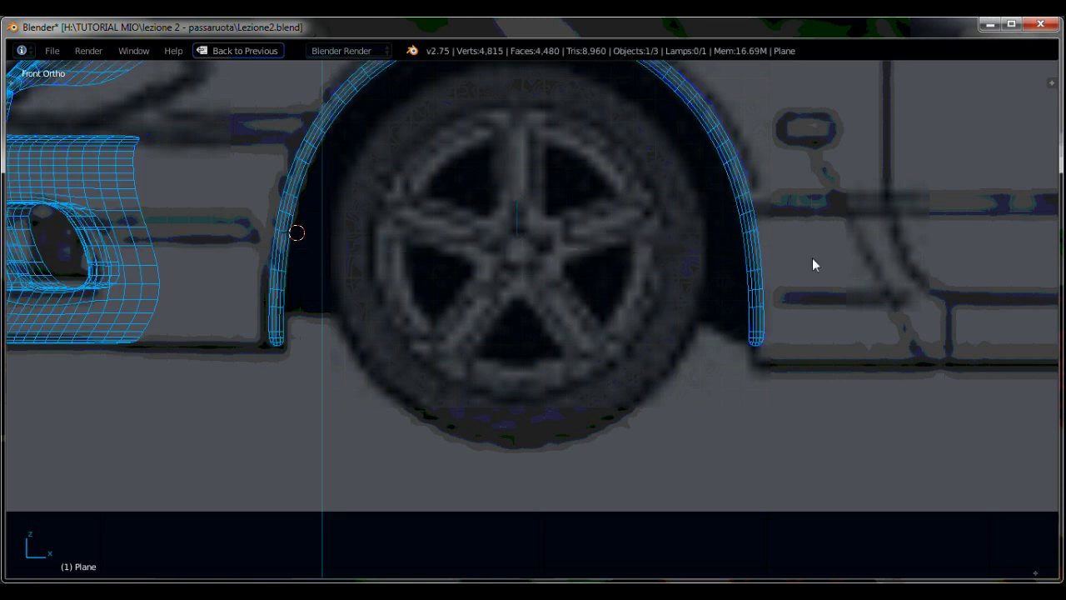
pyautogui.scroll(-3, 702, 257)
pyautogui.hotkey('ctrl', 'Up')
pyautogui.hotkey('ctrl', 'Up')
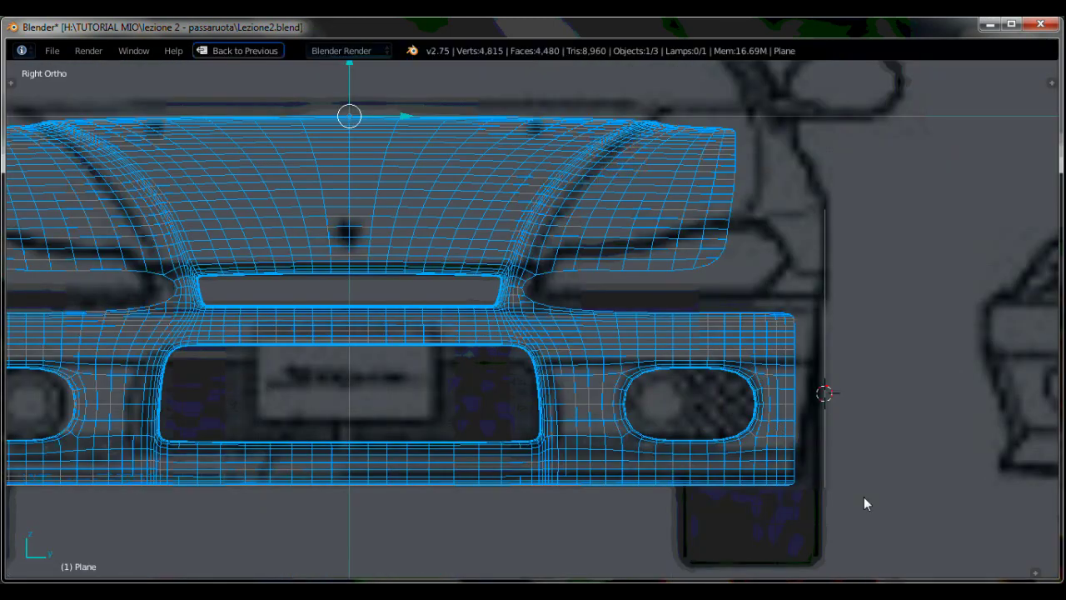
# Shift the strip's bottom vertices sideways along Y in Right Ortho.
pyautogui.press('Tab')
pyautogui.scroll(2, 854, 498)
pyautogui.press('g')
pyautogui.press('y')
pyautogui.click(873, 486)
pyautogui.press('r')
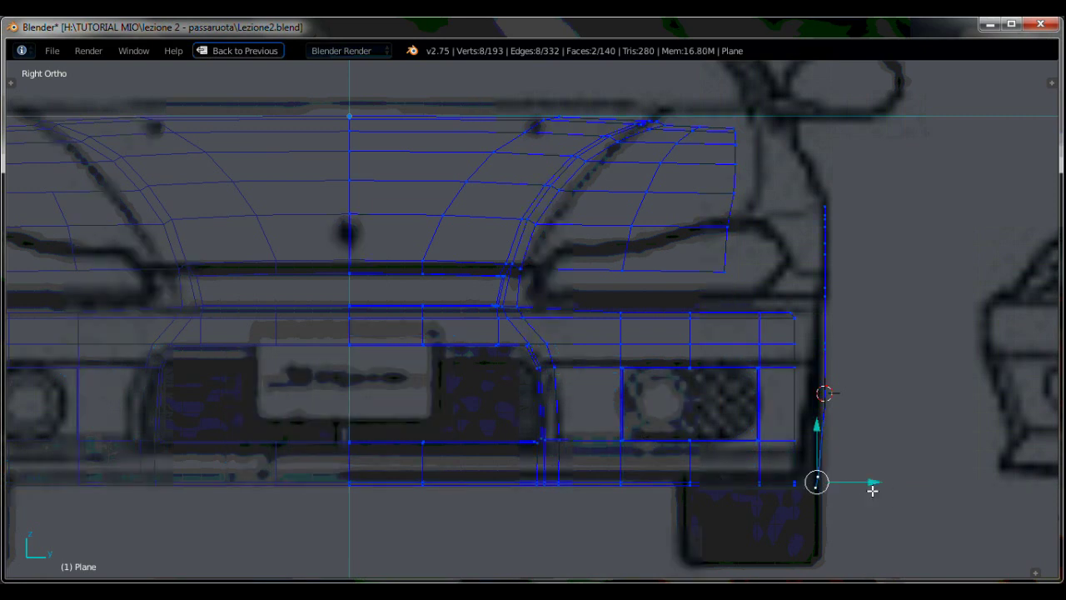
pyautogui.rightClick(858, 416)
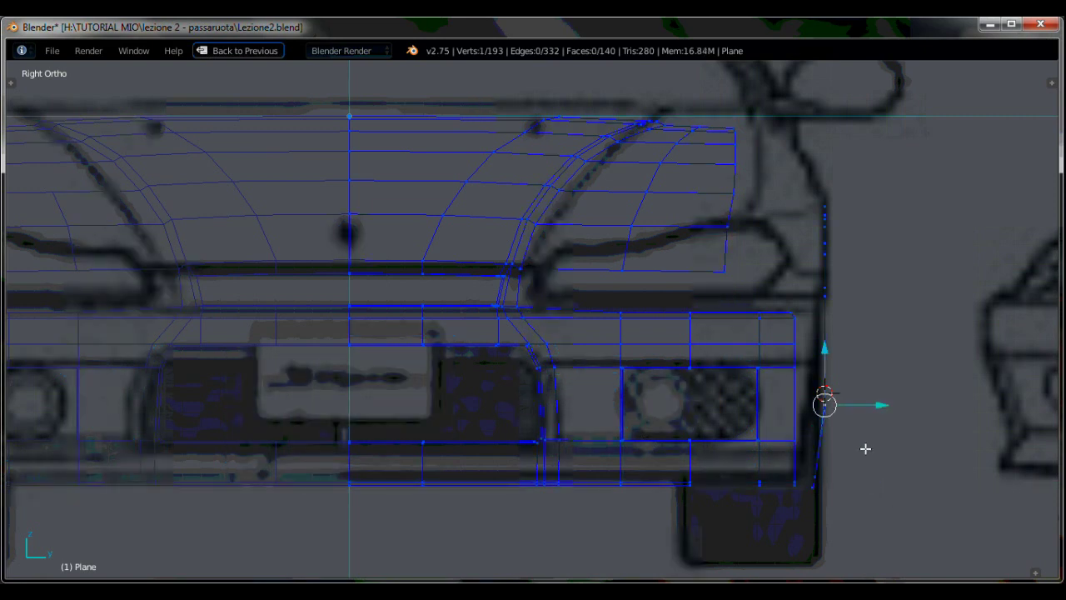
pyautogui.press('g')
pyautogui.press('y')
pyautogui.click(874, 412)
# Fill a face joining the strip bottom to the bumper edge and start a loop cut across the strip.
pyautogui.rightClick(810, 490)
pyautogui.hotkey('ctrl', 'l')
pyautogui.rightClick(810, 493)
pyautogui.keyDown('shift'); pyautogui.rightClick(832, 492); pyautogui.keyUp('shift')
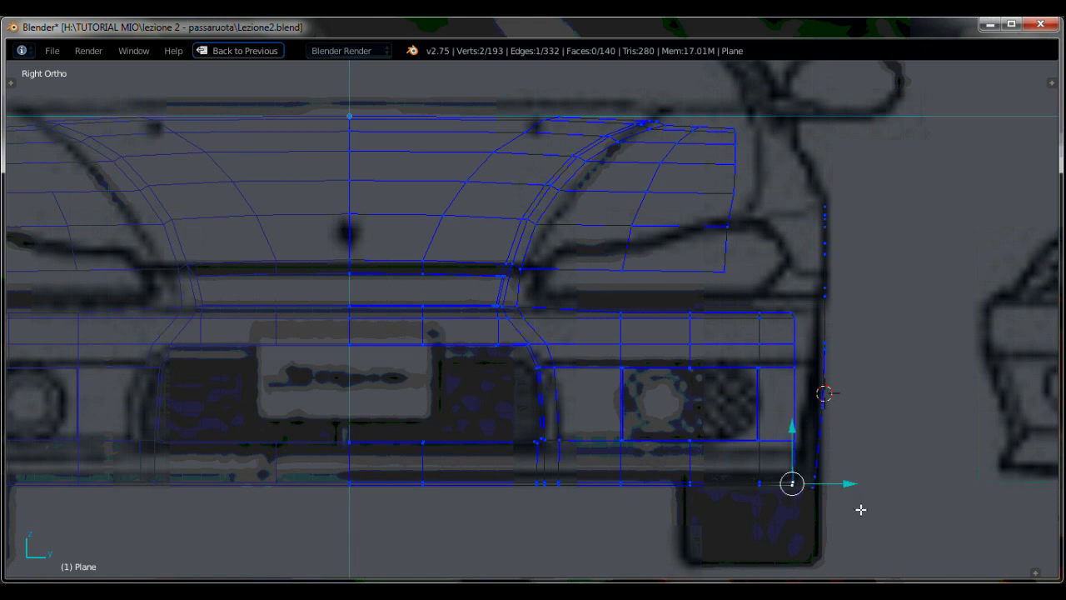
pyautogui.moveTo(391, 250); pyautogui.dragTo(326, 203, button='middle')
pyautogui.scroll(3, 635, 342)
pyautogui.moveTo(583, 316)
pyautogui.mouseDown(button='middle')
pyautogui.moveTo(635, 342)
pyautogui.moveTo(678, 336)
pyautogui.moveTo(581, 316)
pyautogui.mouseUp(button='middle')
pyautogui.keyDown('shift'); pyautogui.rightClick(614, 340); pyautogui.keyUp('shift')
pyautogui.press('f')
pyautogui.rightClick(614, 338)
pyautogui.hotkey('ctrl', 'r')
# Centre the new strip loop and fill the first gap between the arch strip and bumper.
pyautogui.click(581, 317)
pyautogui.rightClick(581, 316)
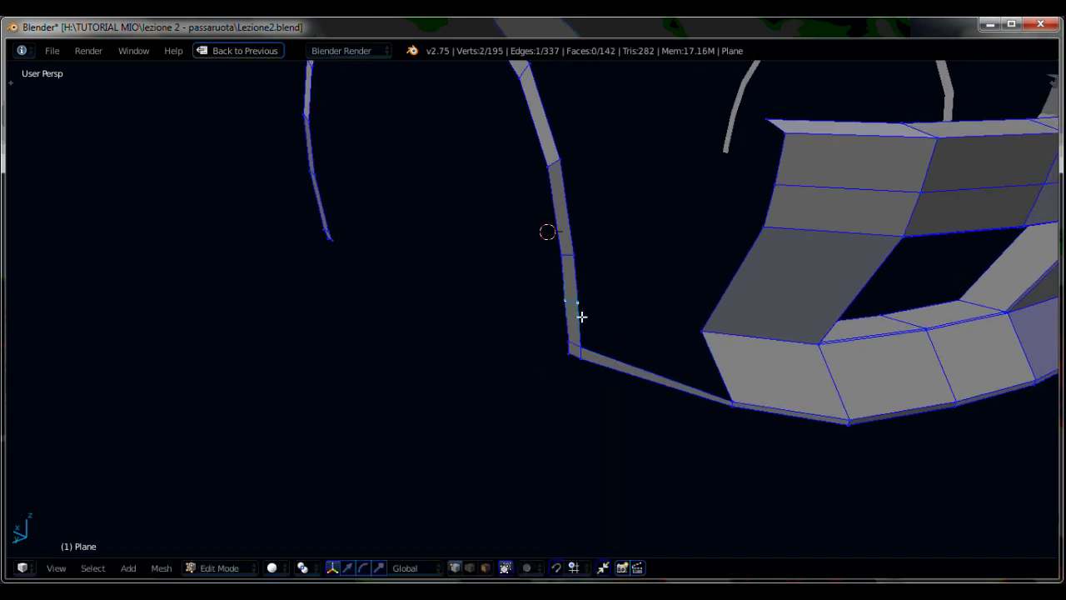
pyautogui.rightClick(581, 319)
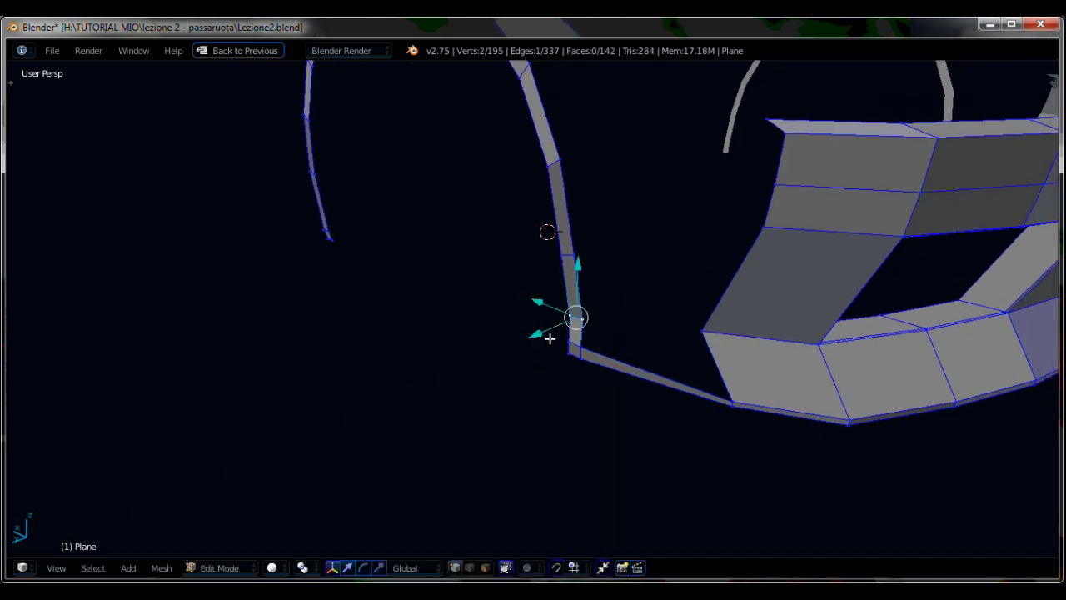
pyautogui.press('f')
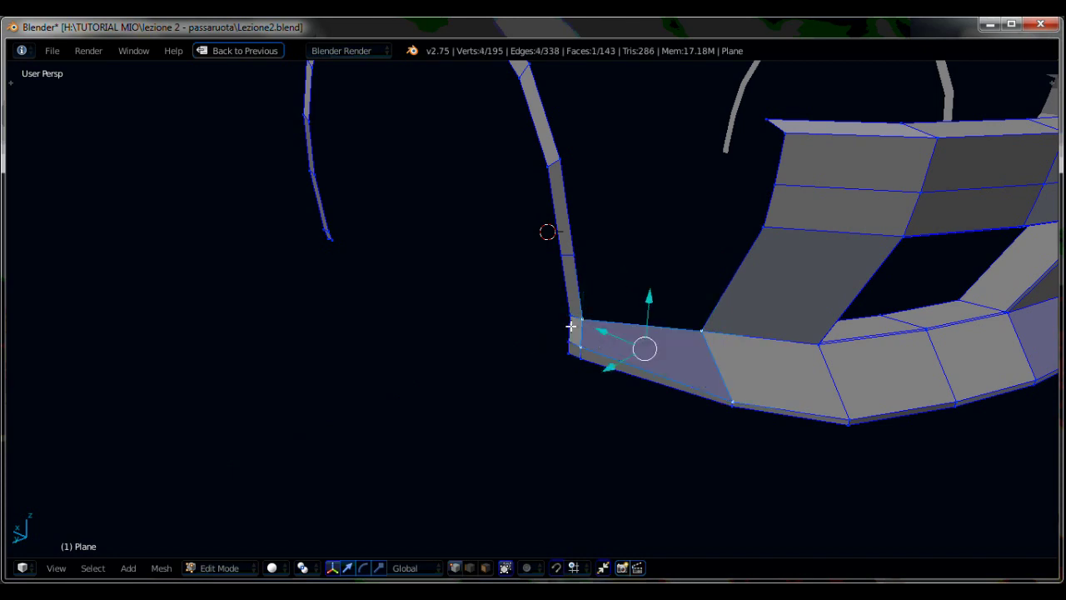
# Edge-slide two edges along the wheel-arch strip to even out its spacing.
pyautogui.hotkey('ctrl', 'e')
pyautogui.click(654, 496)
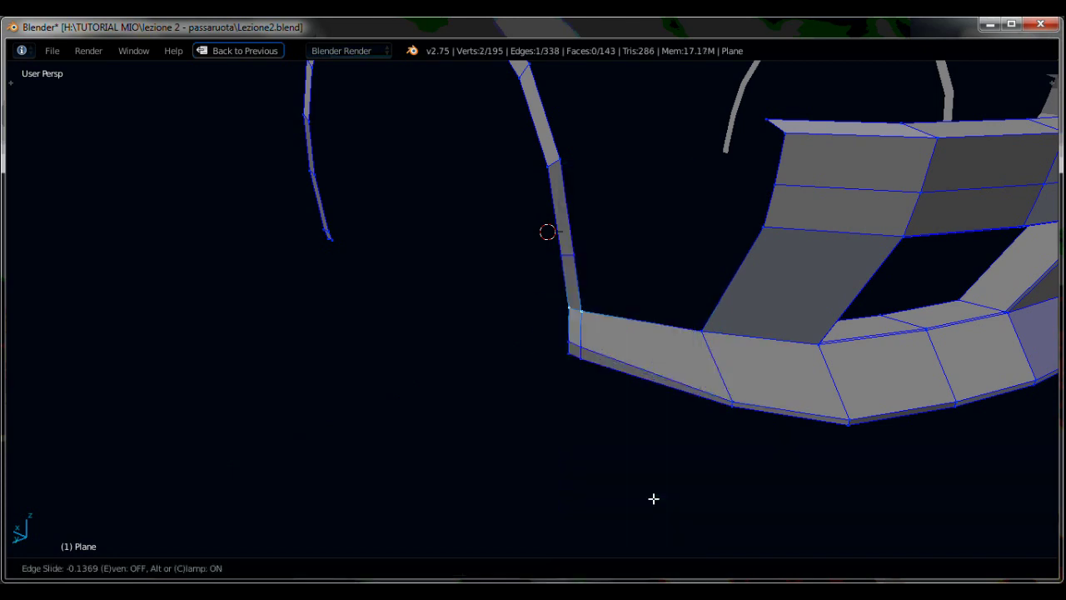
pyautogui.click(655, 496)
pyautogui.moveTo(650, 262); pyautogui.dragTo(570, 280, button='middle')
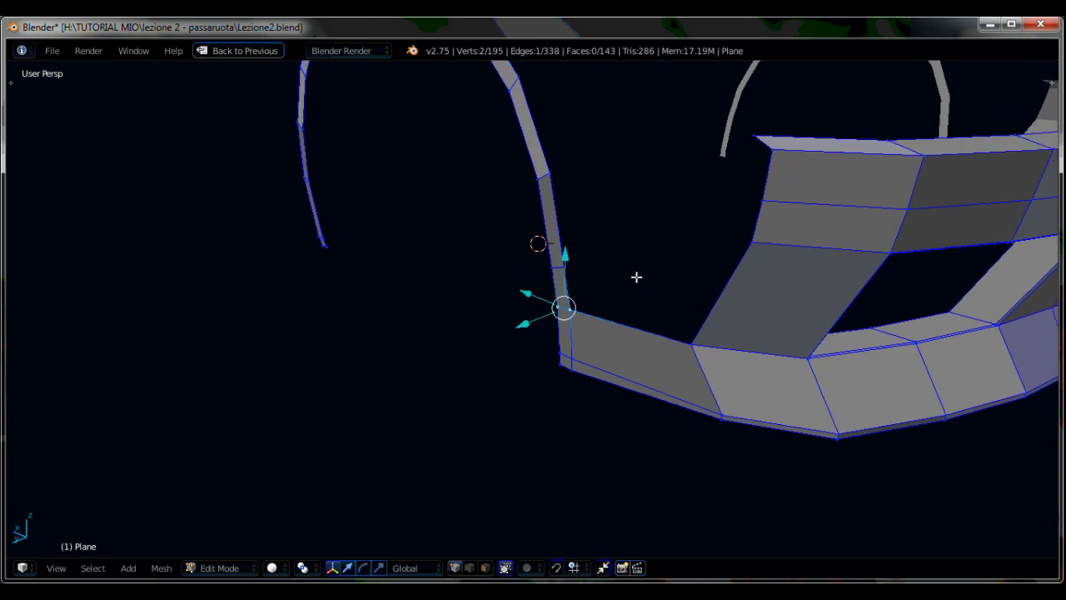
pyautogui.rightClick(535, 288)
pyautogui.hotkey('ctrl', 'e')
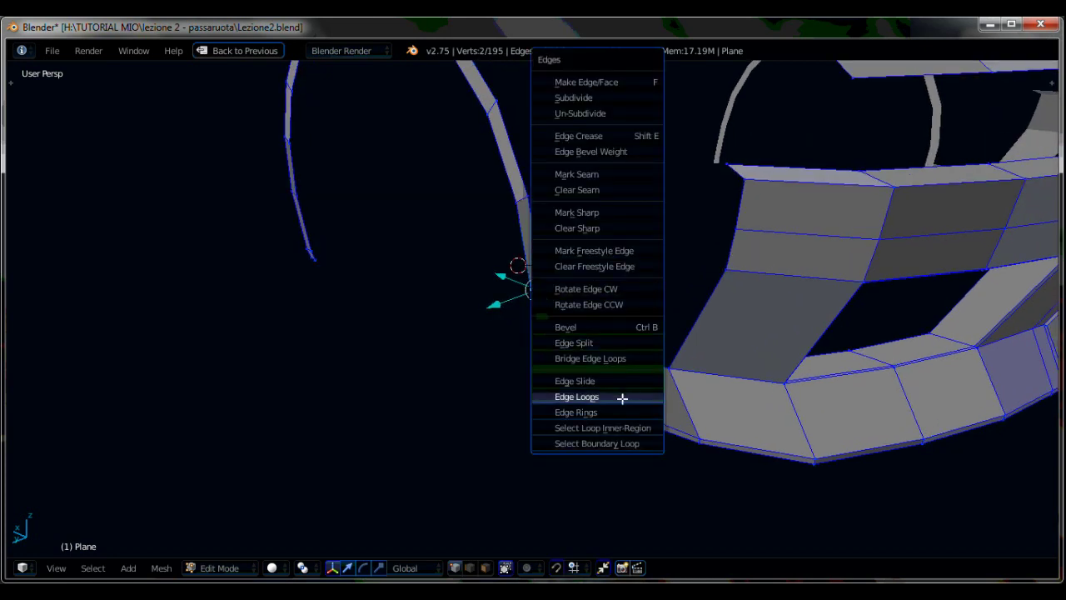
pyautogui.click(621, 384)
pyautogui.click(619, 351)
# Fill the remaining gaps between the arch strip and the bumper's upper rows with faces.
pyautogui.keyDown('shift'); pyautogui.rightClick(726, 269); pyautogui.keyUp('shift')
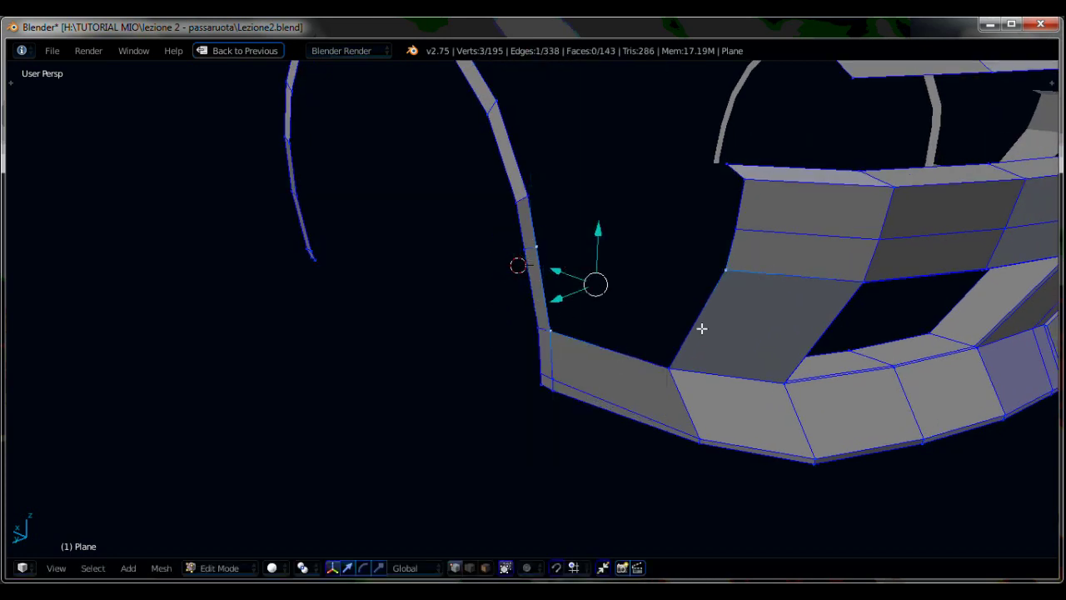
pyautogui.keyDown('shift'); pyautogui.rightClick(670, 367); pyautogui.keyUp('shift')
pyautogui.press('f')
pyautogui.rightClick(535, 248)
pyautogui.keyDown('shift'); pyautogui.rightClick(533, 204); pyautogui.keyUp('shift')
pyautogui.keyDown('shift'); pyautogui.rightClick(745, 224); pyautogui.keyUp('shift')
pyautogui.press('f')
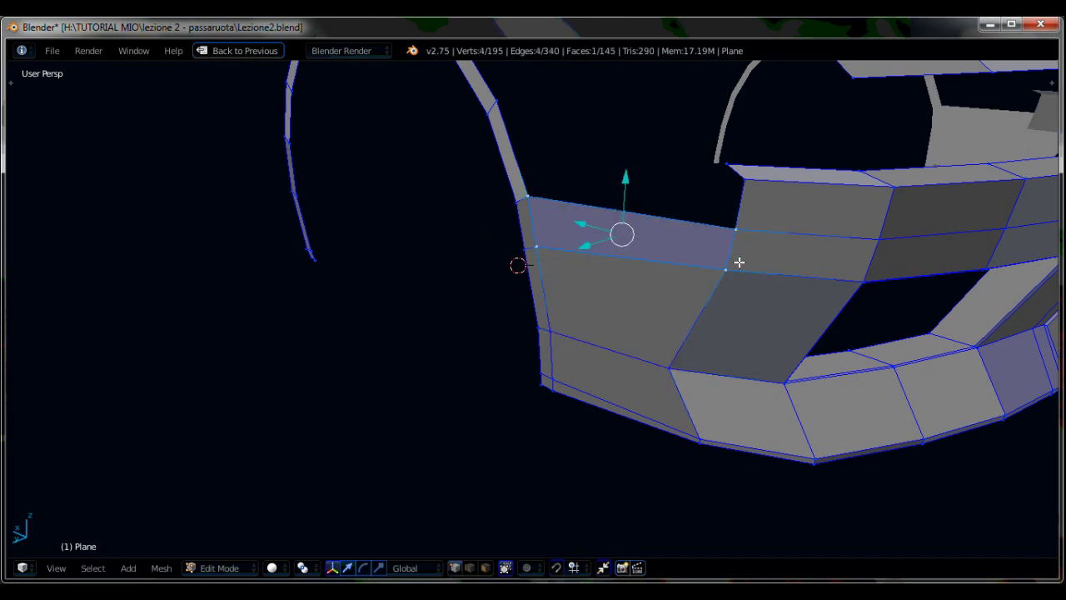
# Preview the smoothed car front outside Edit Mode, orbiting to inspect it.
pyautogui.press('Tab')
pyautogui.scroll(-5, 732, 312)
pyautogui.moveTo(710, 298); pyautogui.dragTo(658, 341, button='middle')
pyautogui.scroll(4, 658, 340)
pyautogui.press('Tab')
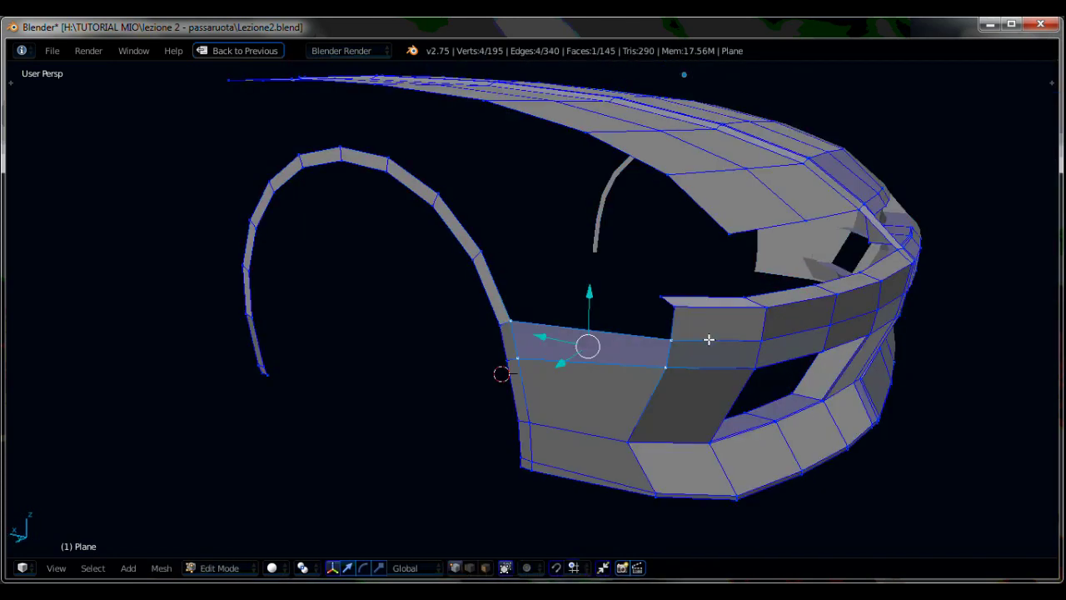
# Add a loop cut across the front corner of the bumper panel.
pyautogui.keyDown('shift'); pyautogui.rightClick(670, 364); pyautogui.keyUp('shift')
pyautogui.scroll(2, 533, 326)
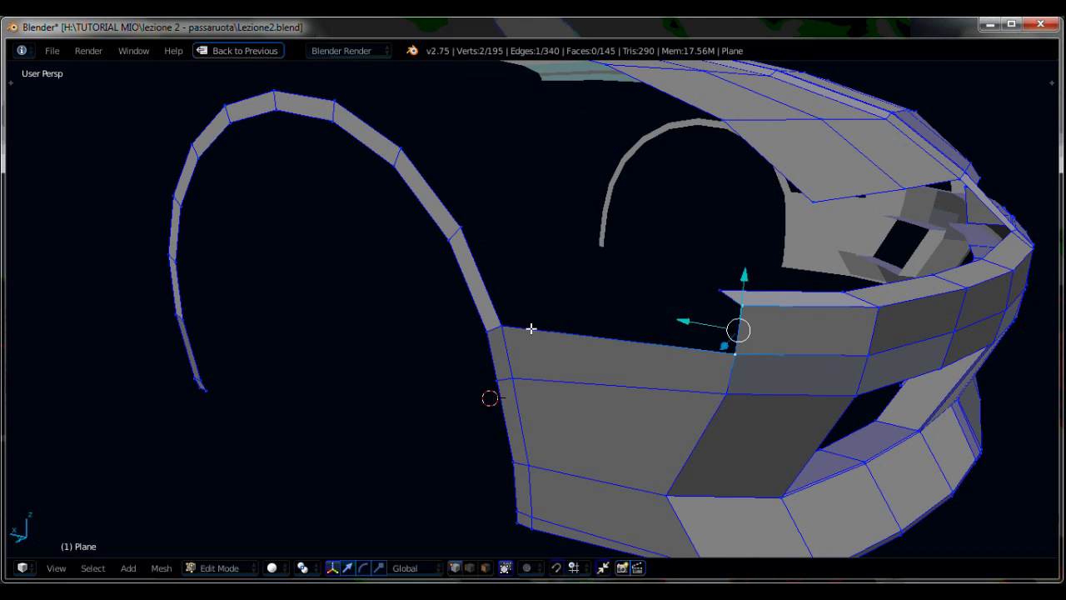
pyautogui.scroll(1, 490, 314)
pyautogui.hotkey('ctrl', 'r')
pyautogui.click(491, 316)
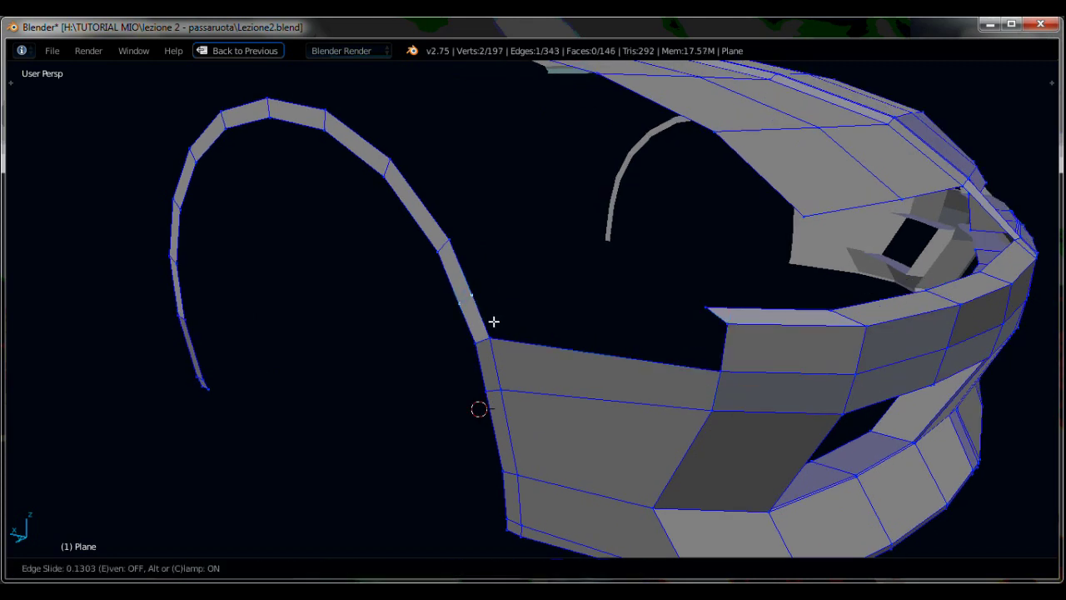
pyautogui.click(503, 330)
pyautogui.rightClick(498, 326)
pyautogui.moveTo(498, 326); pyautogui.dragTo(438, 328, button='middle')
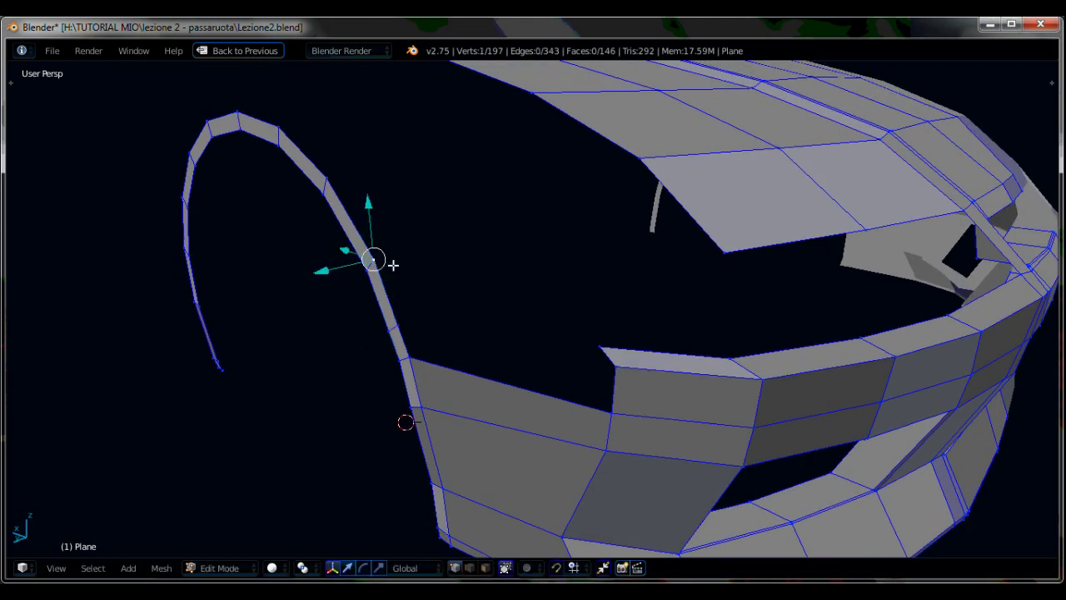
# Reposition an arch vertex and fill the bumper-top gap beside the fender.
pyautogui.press('g')
pyautogui.click(616, 417)
pyautogui.keyDown('shift'); pyautogui.rightClick(409, 355); pyautogui.keyUp('shift')
pyautogui.keyDown('shift'); pyautogui.rightClick(414, 338); pyautogui.keyUp('shift')
pyautogui.press('f')
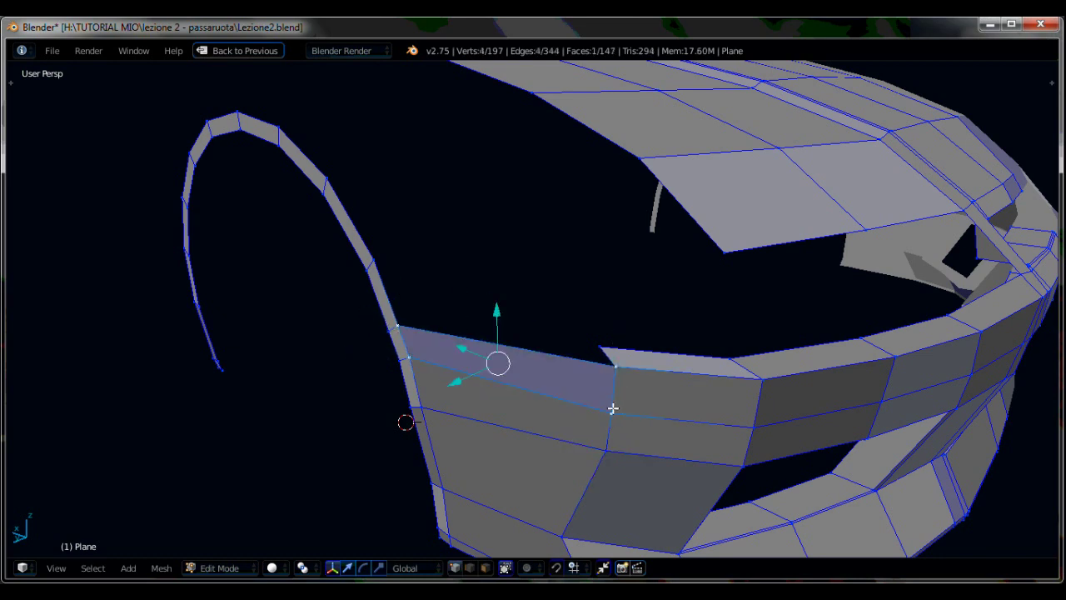
# Extrude the upper wheel-arch edge into a new row of faces.
pyautogui.moveTo(484, 400); pyautogui.dragTo(475, 400, button='middle')
pyautogui.rightClick(350, 265)
pyautogui.moveTo(364, 246)
pyautogui.mouseDown(button='middle')
pyautogui.moveTo(459, 291)
pyautogui.moveTo(543, 298)
pyautogui.moveTo(493, 288)
pyautogui.mouseUp(button='middle')
pyautogui.keyDown('ctrl'); pyautogui.rightClick(380, 307); pyautogui.keyUp('ctrl')
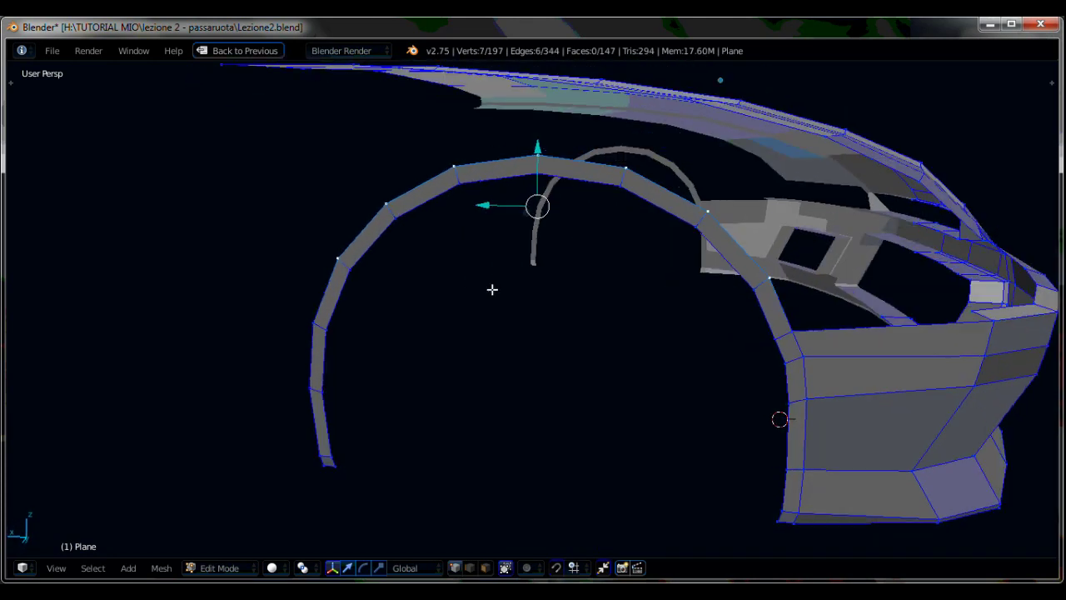
pyautogui.scroll(3, 410, 303)
pyautogui.press('e')
pyautogui.click(364, 226)
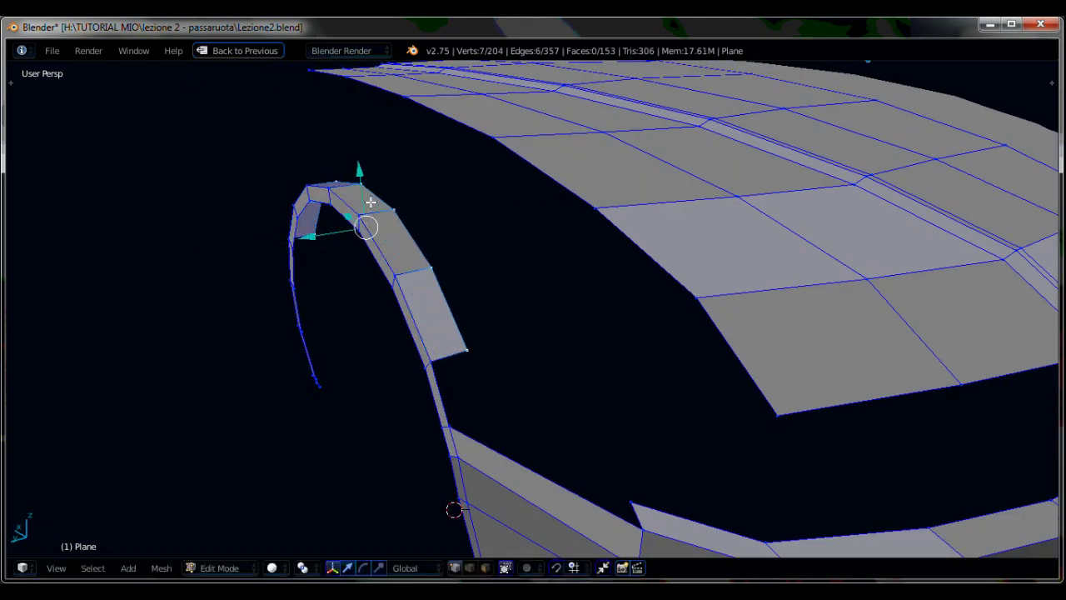
# Try a face between the new arch strip and a bumper vertex, then undo it.
pyautogui.moveTo(480, 354); pyautogui.dragTo(491, 357, button='middle')
pyautogui.rightClick(476, 337)
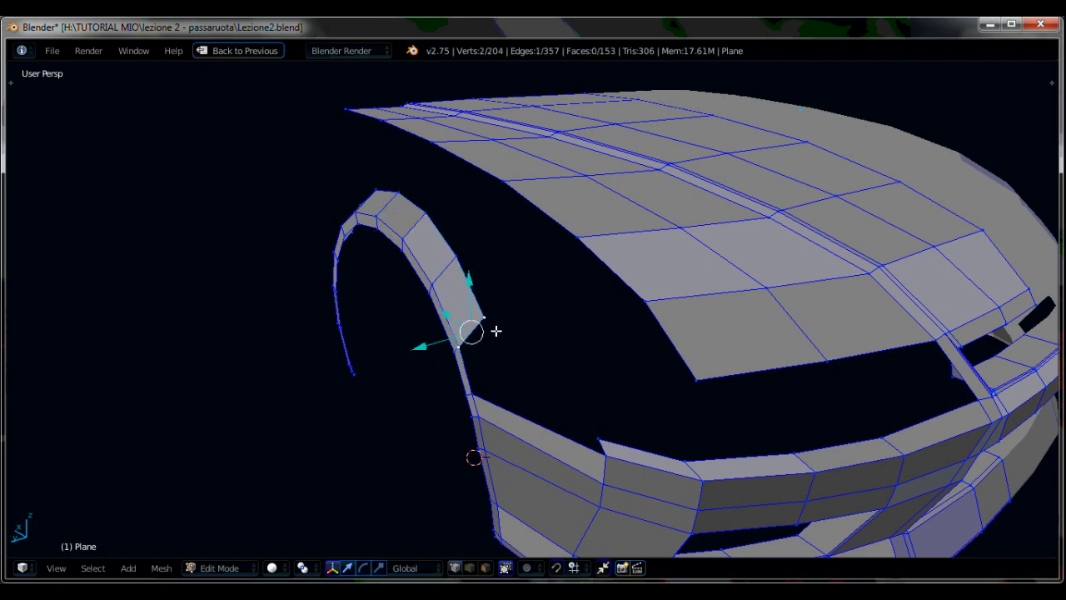
pyautogui.rightClick(601, 428)
pyautogui.moveTo(609, 402)
pyautogui.mouseDown(button='middle')
pyautogui.moveTo(607, 381)
pyautogui.moveTo(601, 403)
pyautogui.mouseUp(button='middle')
pyautogui.press('f')
pyautogui.moveTo(496, 345)
pyautogui.mouseDown(button='middle')
pyautogui.moveTo(503, 356)
pyautogui.moveTo(541, 352)
pyautogui.mouseUp(button='middle')
pyautogui.press('Tab')
pyautogui.press('Tab')
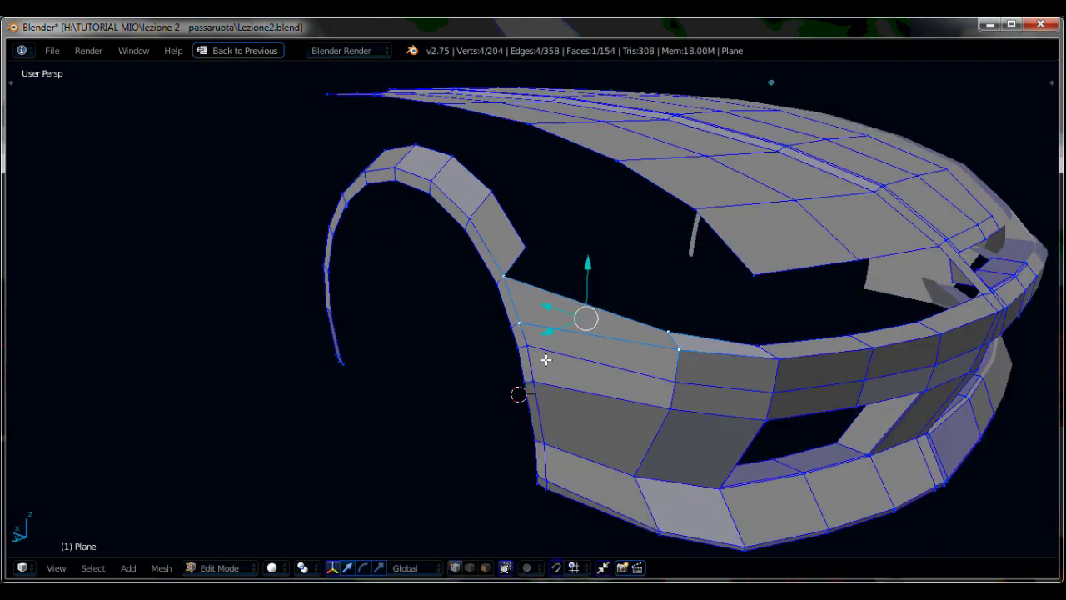
pyautogui.hotkey('ctrl', 'z')
pyautogui.press('Tab')
pyautogui.moveTo(721, 361); pyautogui.dragTo(684, 373, button='middle')
pyautogui.press('Tab')
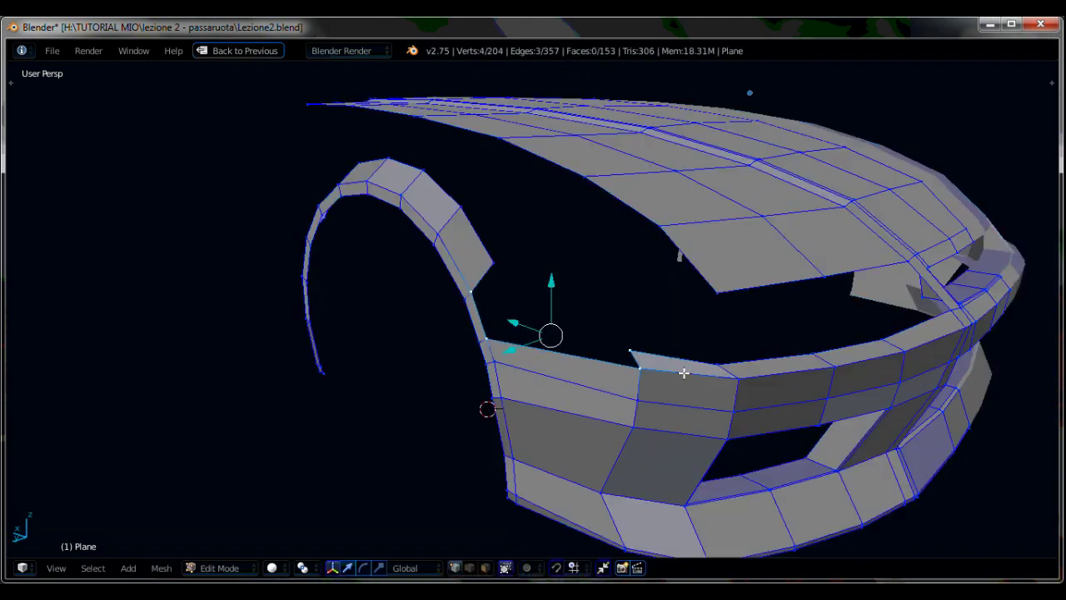
# Edge-slide a bumper edge and check the smoothed car front.
pyautogui.rightClick(521, 359)
pyautogui.scroll(2, 499, 358)
pyautogui.hotkey('ctrl', 'e')
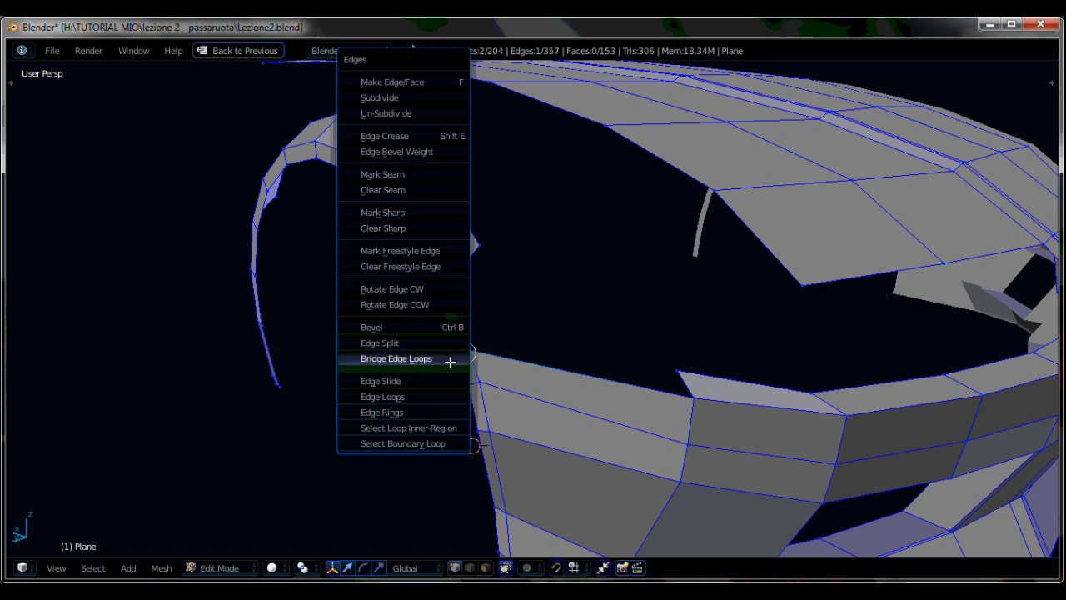
pyautogui.click(445, 380)
pyautogui.click(466, 368)
pyautogui.press('Tab')
pyautogui.scroll(-4, 599, 367)
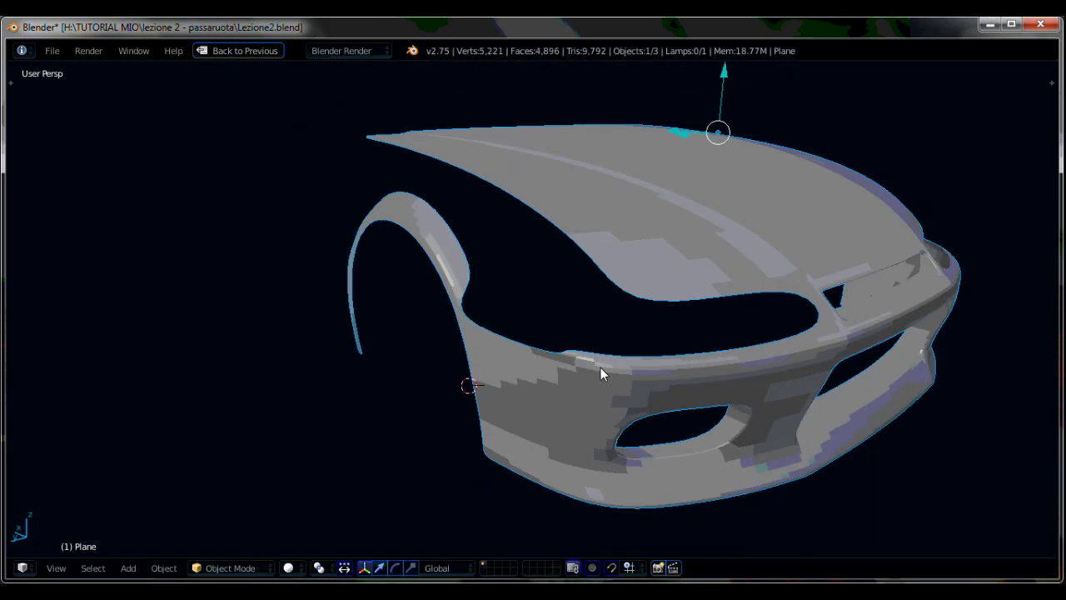
pyautogui.scroll(-2, 682, 393)
pyautogui.scroll(2, 680, 393)
pyautogui.moveTo(680, 393)
pyautogui.mouseDown(button='middle')
pyautogui.moveTo(600, 392)
pyautogui.moveTo(627, 389)
pyautogui.mouseUp(button='middle')
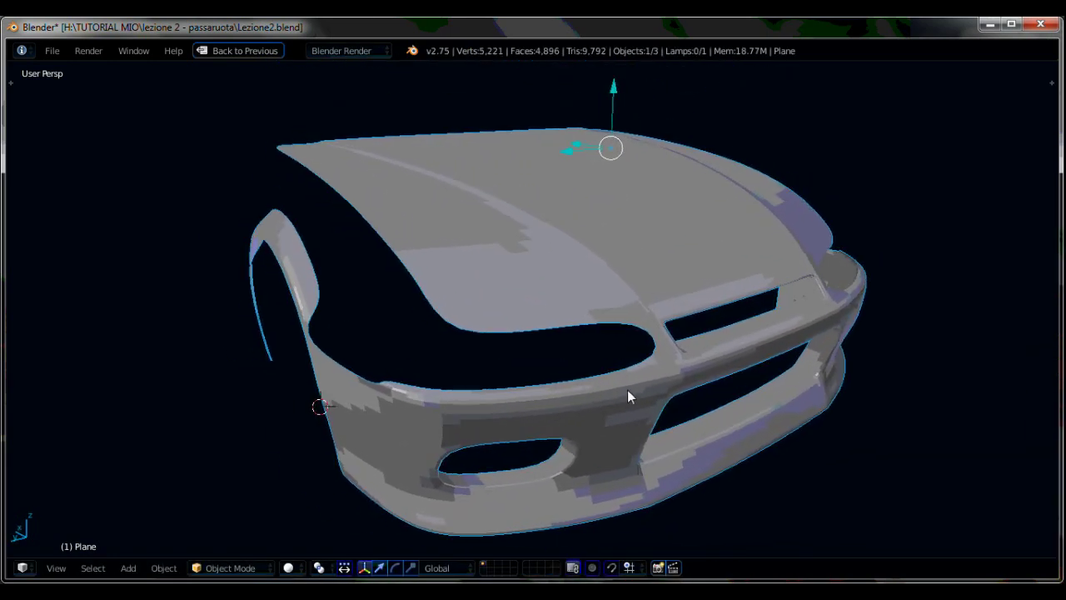
pyautogui.press('Tab')
# Check the wheel-arch edge loop against the side and four-view references.
pyautogui.scroll(2, 375, 332)
pyautogui.moveTo(375, 332)
pyautogui.mouseDown(button='middle')
pyautogui.moveTo(581, 388)
pyautogui.moveTo(526, 361)
pyautogui.mouseUp(button='middle')
pyautogui.keyDown('alt'); pyautogui.rightClick(450, 342); pyautogui.keyUp('alt')
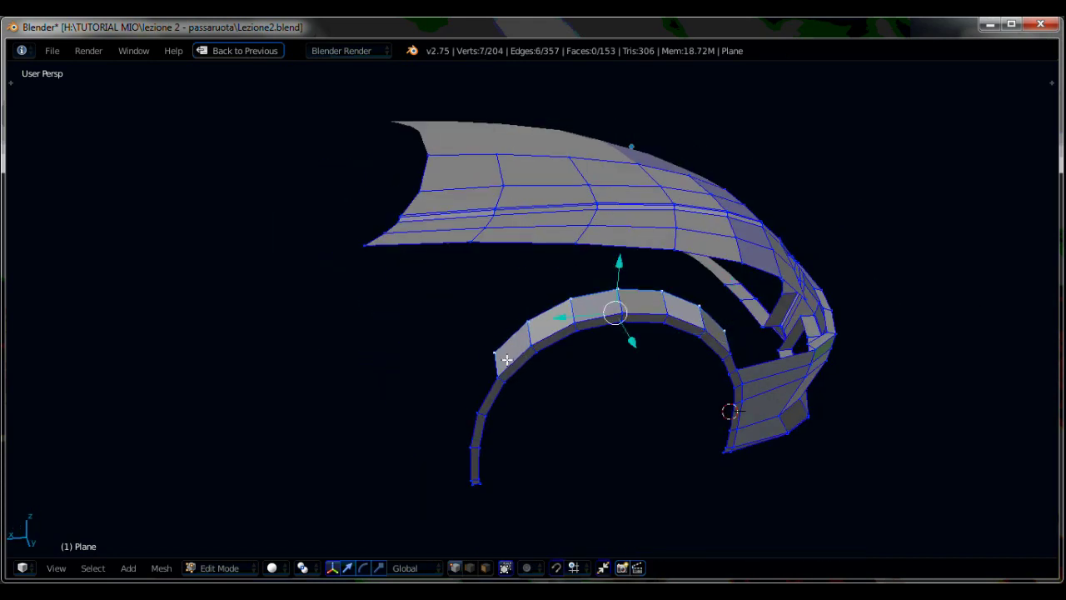
pyautogui.hotkey('ctrl', 'Up')
pyautogui.hotkey('ctrl', 'Up')
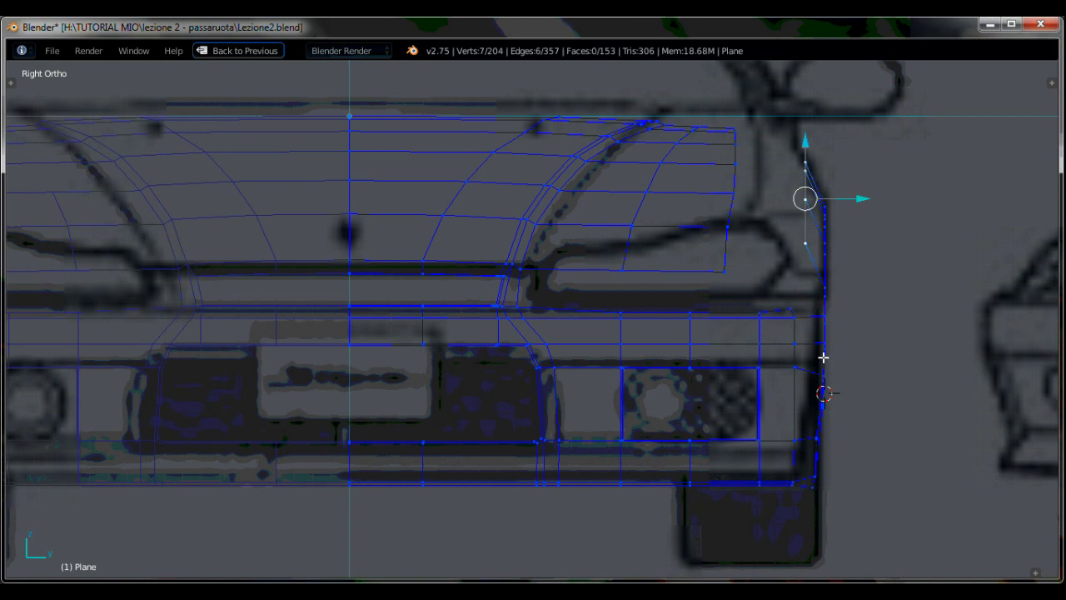
pyautogui.hotkey('ctrl', 'Up')
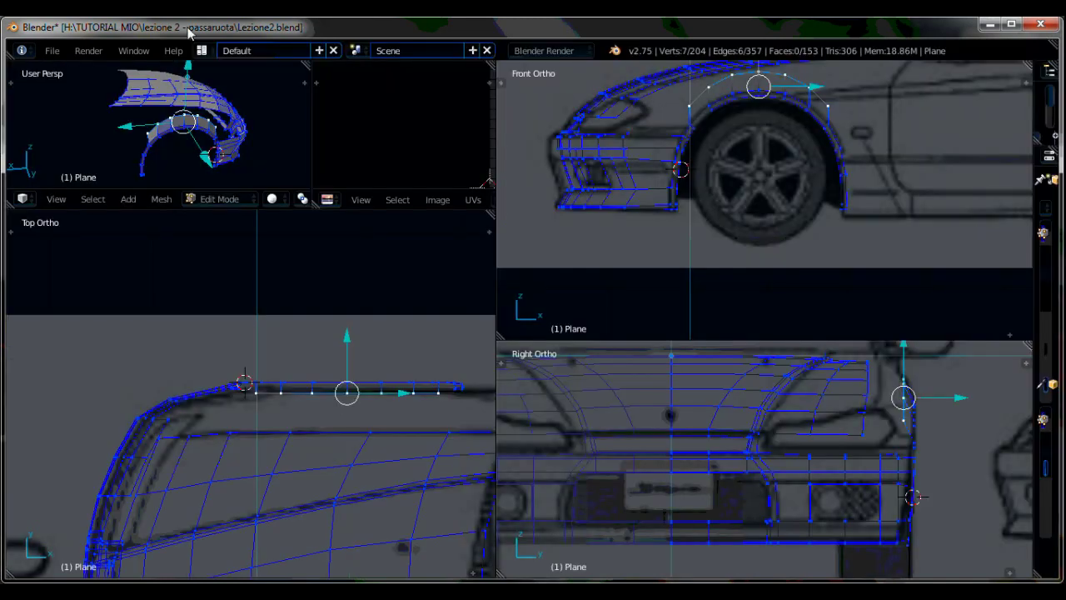
pyautogui.hotkey('ctrl', 'Up')
pyautogui.moveTo(226, 150)
pyautogui.mouseDown(button='middle')
pyautogui.moveTo(475, 350)
pyautogui.moveTo(571, 358)
pyautogui.moveTo(638, 333)
pyautogui.moveTo(778, 397)
pyautogui.moveTo(585, 363)
pyautogui.moveTo(525, 338)
pyautogui.moveTo(625, 360)
pyautogui.mouseUp(button='middle')
pyautogui.press('Tab')
pyautogui.press('Tab')
pyautogui.press('Tab')
pyautogui.press('Tab')
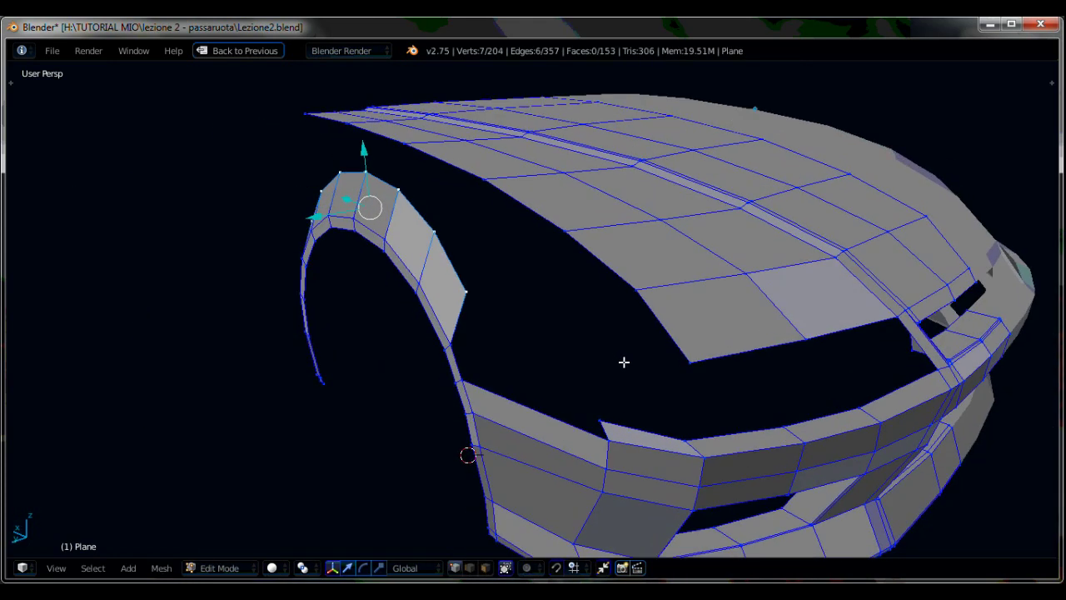
# Fill the fender-strip gap and the fender-bumper corner gap with new faces.
pyautogui.rightClick(468, 380)
pyautogui.moveTo(502, 375); pyautogui.dragTo(489, 366, button='middle')
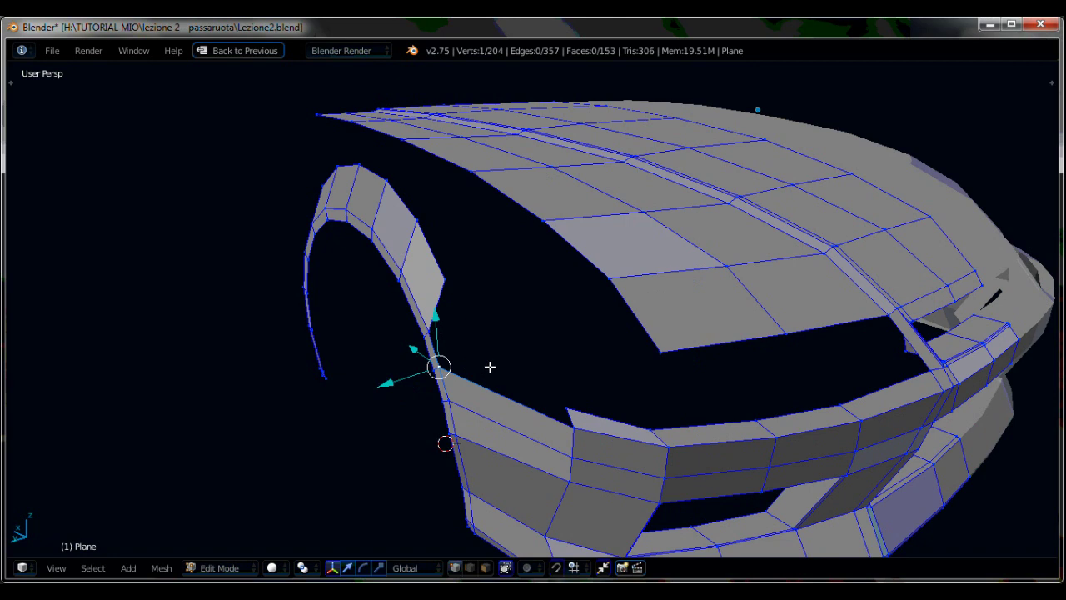
pyautogui.rightClick(441, 348)
pyautogui.keyDown('shift'); pyautogui.rightClick(447, 349); pyautogui.keyUp('shift')
pyautogui.press('f')
pyautogui.rightClick(458, 370)
pyautogui.keyDown('shift'); pyautogui.rightClick(570, 409); pyautogui.keyUp('shift')
pyautogui.press('f')
# Reposition the fender-bumper corner vertex along X, then vertically along Z.
pyautogui.rightClick(415, 370)
pyautogui.press('g')
pyautogui.press('x')
pyautogui.click(424, 369)
pyautogui.moveTo(424, 369); pyautogui.dragTo(400, 328, button='middle')
pyautogui.press('g')
pyautogui.press('z')
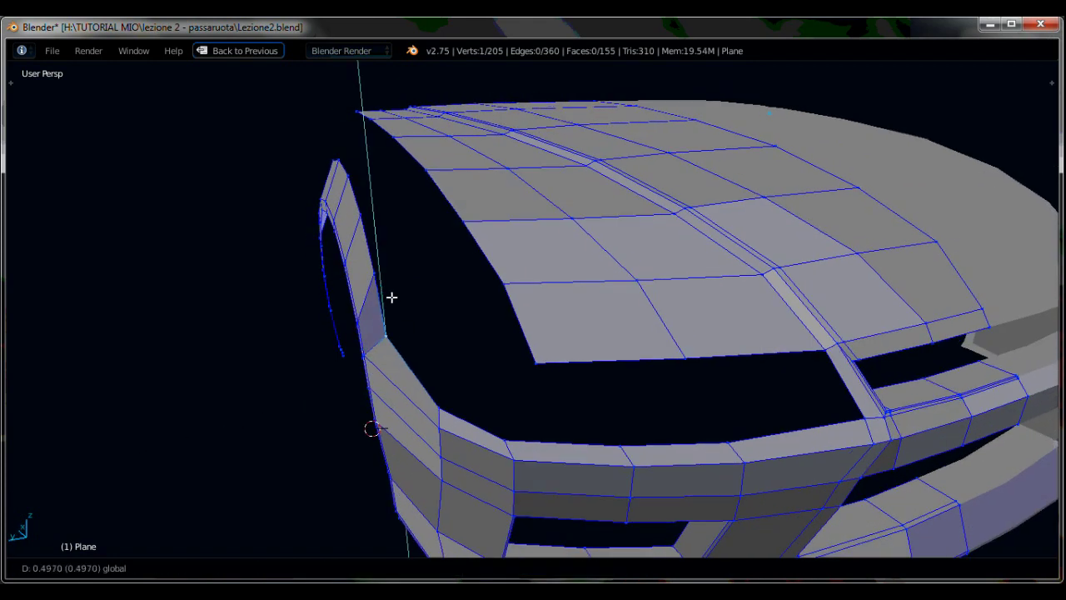
pyautogui.click(391, 295)
# Preview the smoothed corner, then shift the vertex along the Y axis.
pyautogui.press('Tab')
pyautogui.moveTo(492, 343); pyautogui.dragTo(591, 352, button='middle')
pyautogui.press('Tab')
pyautogui.press('g')
pyautogui.press('z')
pyautogui.press('y')
pyautogui.click(583, 322)
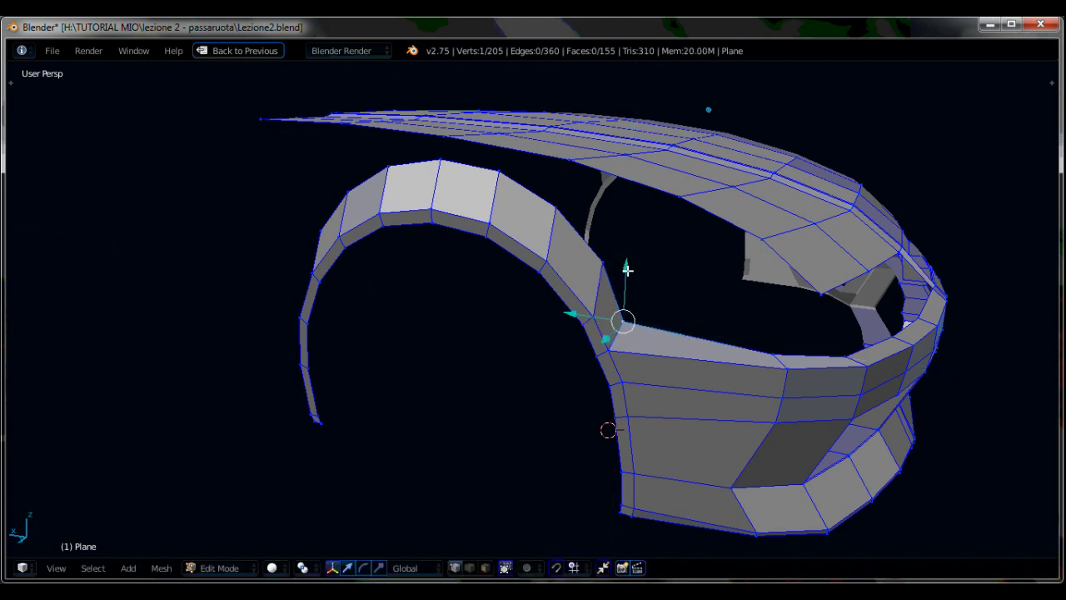
# Inspect the smoothed car front and wheel arch from several angles.
pyautogui.press('Tab')
pyautogui.moveTo(697, 302)
pyautogui.mouseDown(button='middle')
pyautogui.moveTo(615, 299)
pyautogui.moveTo(596, 342)
pyautogui.moveTo(689, 289)
pyautogui.mouseUp(button='middle')
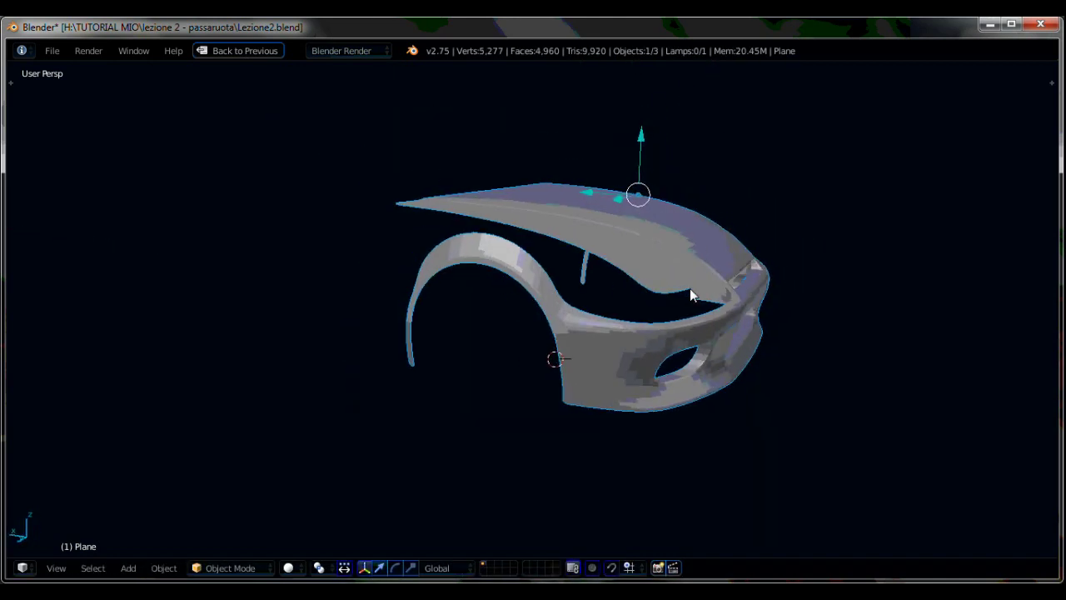
pyautogui.scroll(3, 690, 288)
pyautogui.press('Tab')
pyautogui.press('Tab')
pyautogui.rightClick(504, 193)
pyautogui.press('Tab')
pyautogui.moveTo(549, 232); pyautogui.dragTo(535, 284, button='middle')
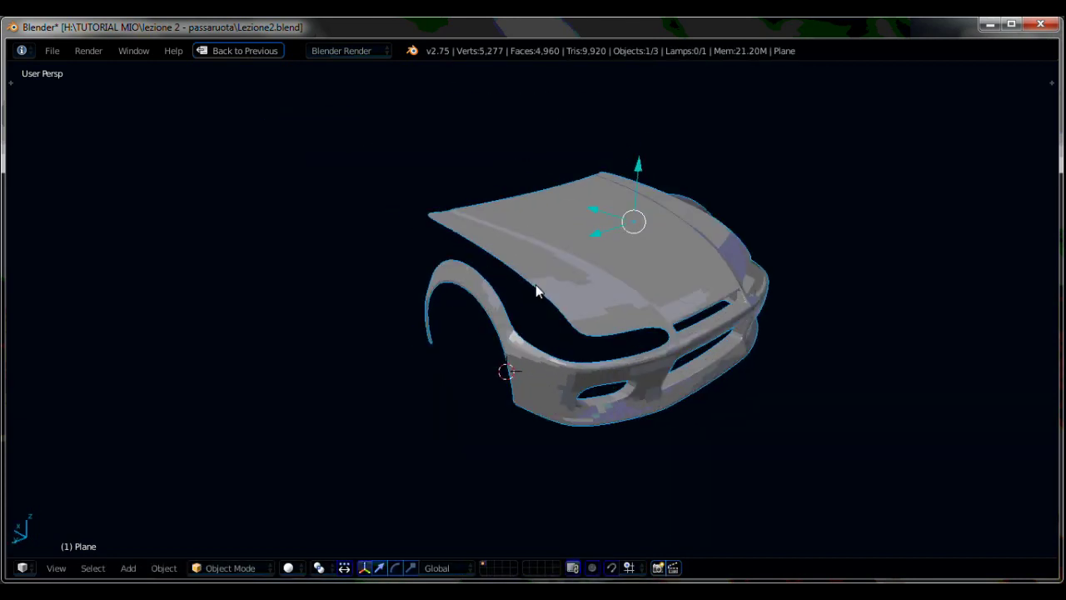
pyautogui.scroll(3, 467, 310)
pyautogui.scroll(2, 468, 310)
pyautogui.press('Tab')
pyautogui.moveTo(473, 316)
pyautogui.mouseDown(button='middle')
pyautogui.moveTo(471, 305)
pyautogui.moveTo(585, 326)
pyautogui.mouseUp(button='middle')
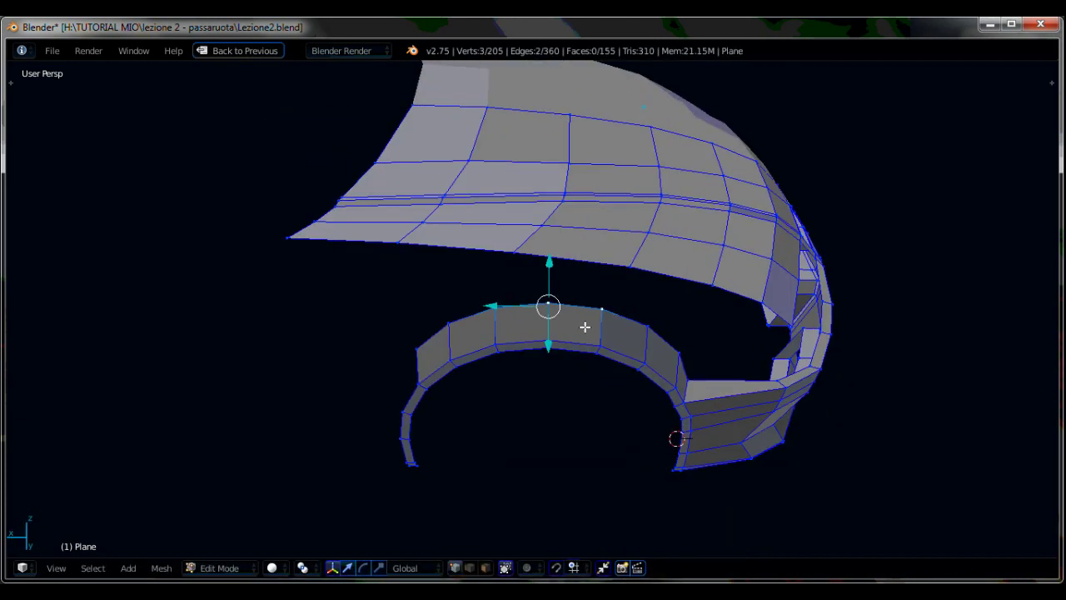
pyautogui.moveTo(741, 289)
pyautogui.mouseDown(button='middle')
pyautogui.moveTo(697, 314)
pyautogui.moveTo(697, 291)
pyautogui.moveTo(663, 278)
pyautogui.moveTo(506, 285)
pyautogui.moveTo(608, 292)
pyautogui.moveTo(571, 266)
pyautogui.moveTo(580, 191)
pyautogui.mouseUp(button='middle')
# Add a centred loop cut across the wheel arch and raise it vertically.
pyautogui.hotkey('ctrl', 'r')
pyautogui.click(567, 261)
pyautogui.rightClick(566, 260)
pyautogui.scroll(3, 566, 257)
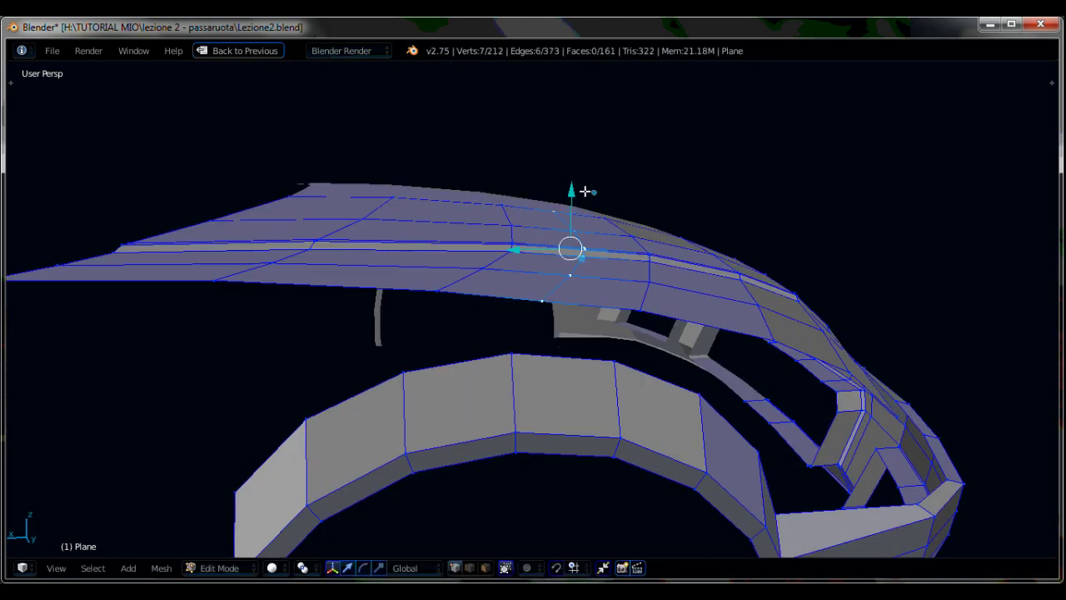
pyautogui.press('g')
pyautogui.press('z')
pyautogui.click(591, 190)
# Fill the first two four-corner gaps around the arch with faces.
pyautogui.rightClick(542, 298)
pyautogui.keyDown('shift'); pyautogui.rightClick(511, 354); pyautogui.keyUp('shift')
pyautogui.keyDown('shift'); pyautogui.rightClick(639, 310); pyautogui.keyUp('shift')
pyautogui.keyDown('shift'); pyautogui.rightClick(613, 361); pyautogui.keyUp('shift')
pyautogui.press('f')
pyautogui.rightClick(640, 310)
pyautogui.keyDown('shift'); pyautogui.rightClick(614, 360); pyautogui.keyUp('shift')
pyautogui.keyDown('shift'); pyautogui.rightClick(771, 339); pyautogui.keyUp('shift')
pyautogui.keyDown('shift'); pyautogui.rightClick(708, 385); pyautogui.keyUp('shift')
pyautogui.press('f')
# Fill the remaining two gaps with faces from a front-side angle.
pyautogui.moveTo(707, 381)
pyautogui.mouseDown(button='middle')
pyautogui.moveTo(628, 332)
pyautogui.moveTo(391, 342)
pyautogui.mouseUp(button='middle')
pyautogui.rightClick(381, 342)
pyautogui.keyDown('shift'); pyautogui.rightClick(603, 319); pyautogui.keyUp('shift')
pyautogui.keyDown('shift'); pyautogui.rightClick(503, 251); pyautogui.keyUp('shift')
pyautogui.keyDown('shift'); pyautogui.rightClick(328, 265); pyautogui.keyUp('shift')
pyautogui.press('f')
pyautogui.rightClick(381, 342)
pyautogui.keyDown('shift'); pyautogui.rightClick(603, 319); pyautogui.keyUp('shift')
pyautogui.keyDown('shift'); pyautogui.rightClick(678, 400); pyautogui.keyUp('shift')
pyautogui.keyDown('shift'); pyautogui.rightClick(412, 416); pyautogui.keyUp('shift')
pyautogui.press('f')
# Add a centred edge loop across the fender panel.
pyautogui.press('Tab')
pyautogui.press('Tab')
pyautogui.hotkey('ctrl', 'r')
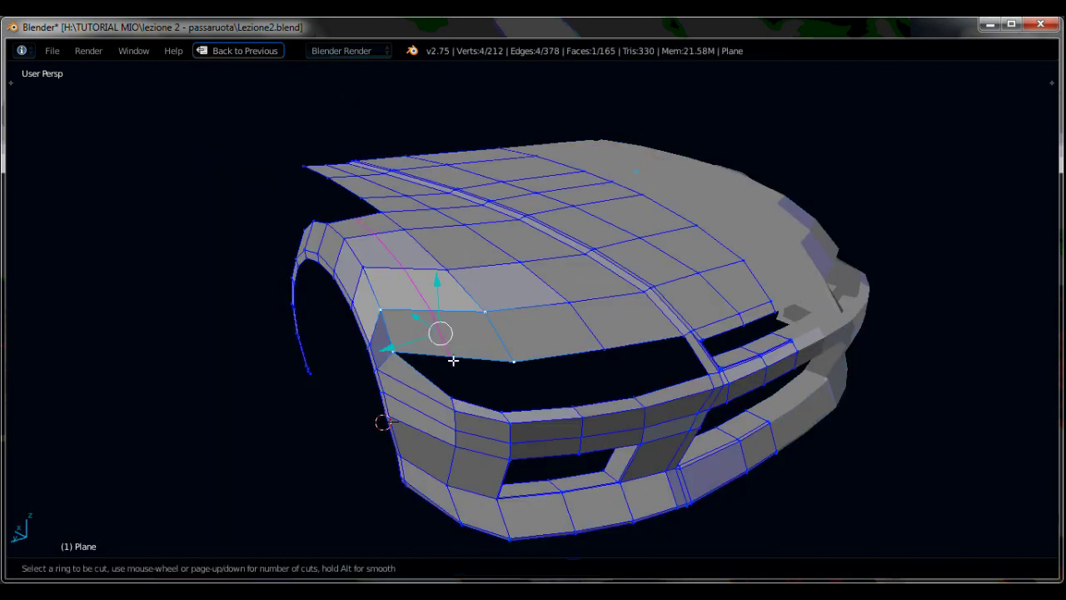
pyautogui.click(452, 359)
pyautogui.rightClick(452, 362)
pyautogui.scroll(3, 575, 391)
# Check the smoothed mesh, then delete the vertex beside the headlight opening.
pyautogui.moveTo(575, 392); pyautogui.dragTo(527, 285, button='middle')
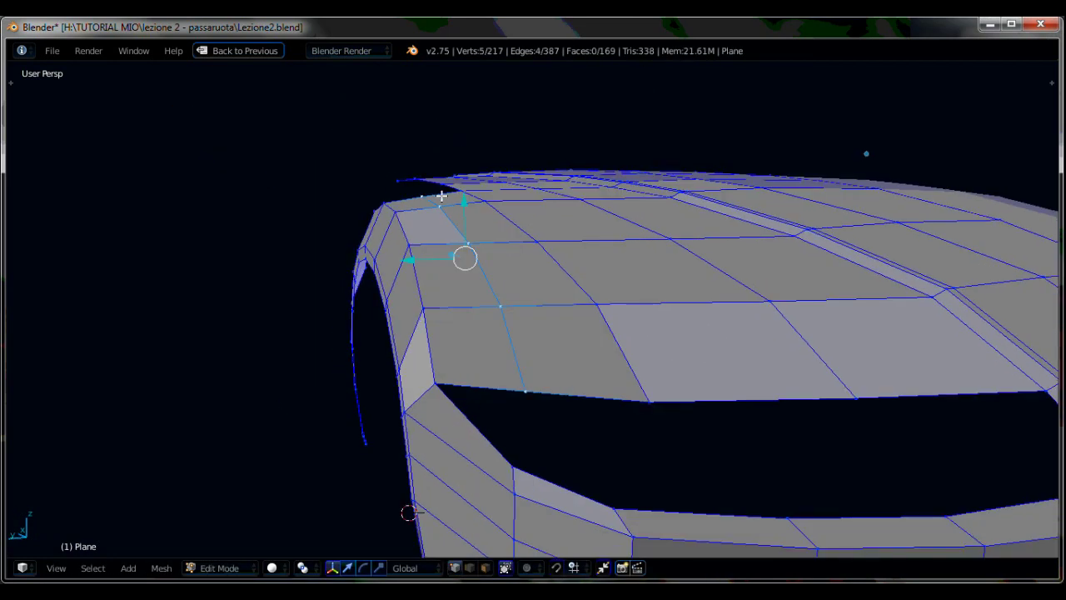
pyautogui.press('Tab')
pyautogui.scroll(-3, 573, 352)
pyautogui.moveTo(573, 352)
pyautogui.mouseDown(button='middle')
pyautogui.moveTo(638, 388)
pyautogui.moveTo(589, 373)
pyautogui.mouseUp(button='middle')
pyautogui.press('Tab')
pyautogui.rightClick(588, 373)
pyautogui.press('x')
pyautogui.click(663, 268)
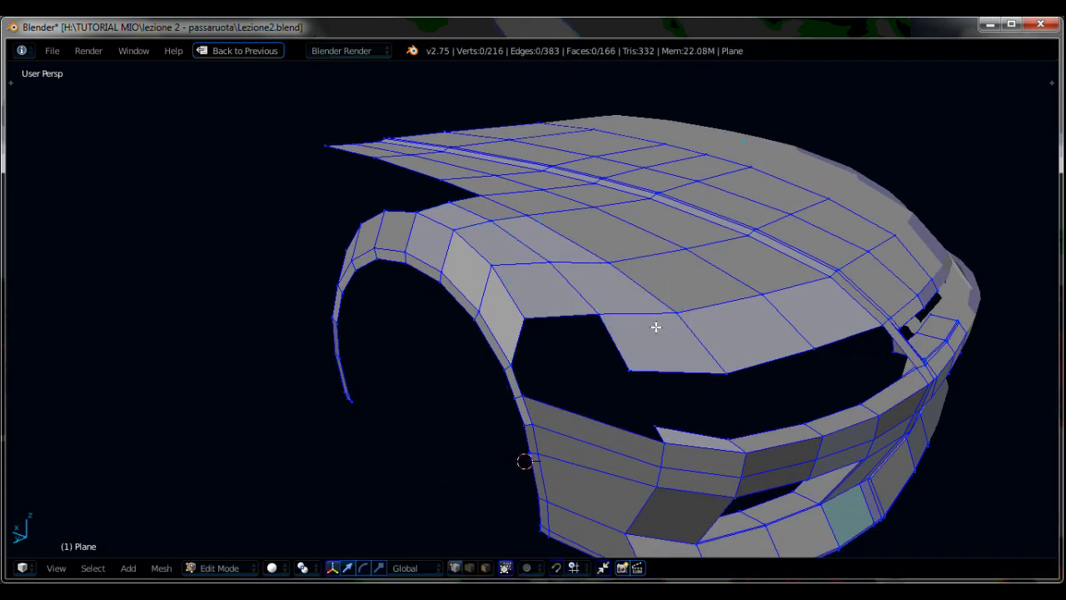
# Fill a face from three vertices around the hole and delete the face left of it.
pyautogui.moveTo(656, 326); pyautogui.dragTo(539, 337, button='middle')
pyautogui.keyDown('shift'); pyautogui.rightClick(697, 390); pyautogui.keyUp('shift')
pyautogui.keyDown('shift'); pyautogui.rightClick(694, 392); pyautogui.keyUp('shift')
pyautogui.keyDown('shift'); pyautogui.rightClick(788, 335); pyautogui.keyUp('shift')
pyautogui.press('f')
pyautogui.moveTo(788, 335)
pyautogui.mouseDown(button='middle')
pyautogui.moveTo(742, 388)
pyautogui.moveTo(571, 364)
pyautogui.mouseUp(button='middle')
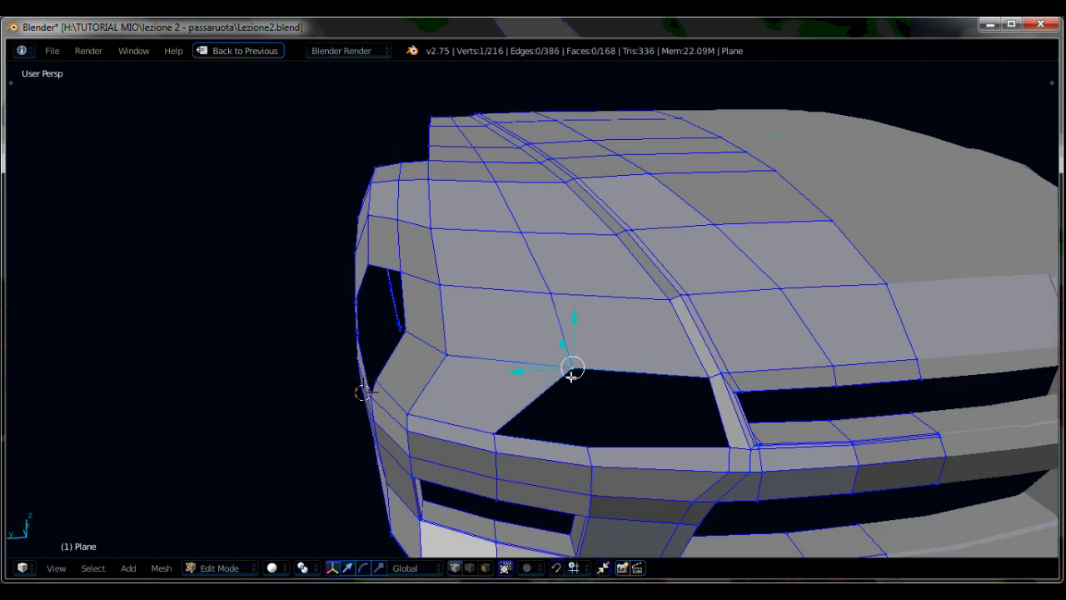
pyautogui.press('x')
pyautogui.click(633, 380)
# Cut a new edge loop across the hood and view the smoothed front.
pyautogui.hotkey('ctrl', 'r')
pyautogui.click(521, 341)
pyautogui.click(512, 341)
pyautogui.moveTo(513, 341)
pyautogui.mouseDown(button='middle')
pyautogui.moveTo(519, 313)
pyautogui.moveTo(488, 305)
pyautogui.moveTo(547, 342)
pyautogui.mouseUp(button='middle')
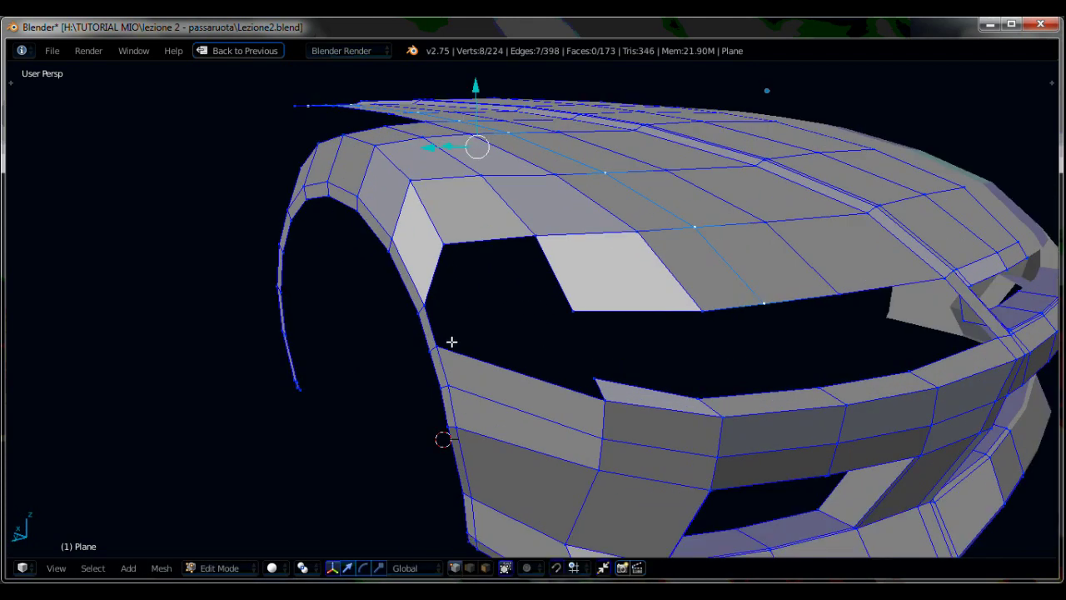
pyautogui.scroll(-3, 451, 342)
pyautogui.press('Tab')
pyautogui.scroll(-3, 455, 341)
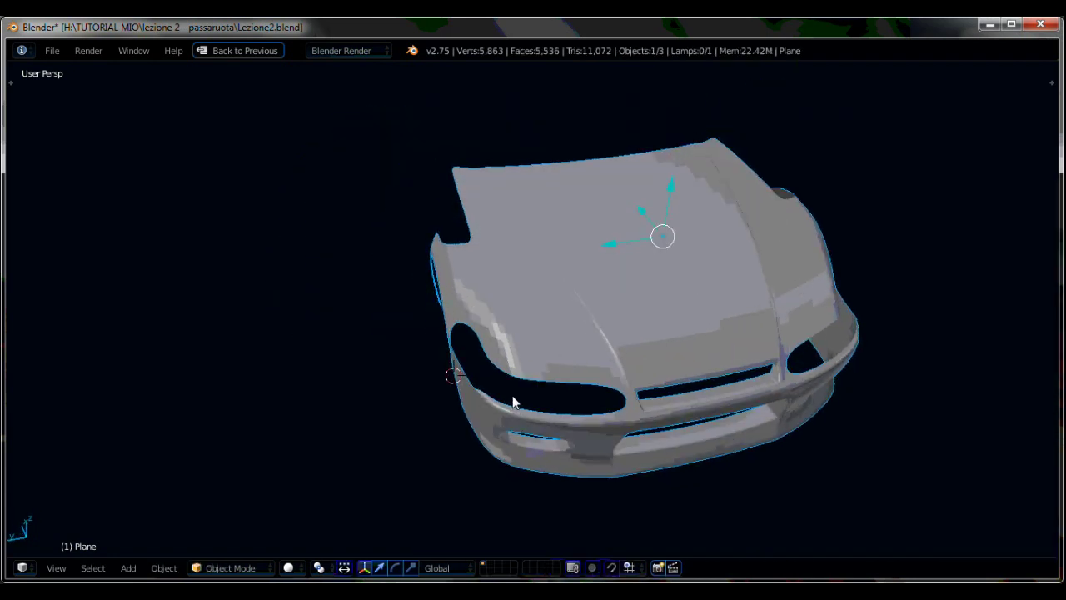
# Select the fender arch edge loop and set up the four-view layout for reference matching.
pyautogui.hotkey('ctrl', 'Up')
pyautogui.hotkey('ctrl', 'Up')
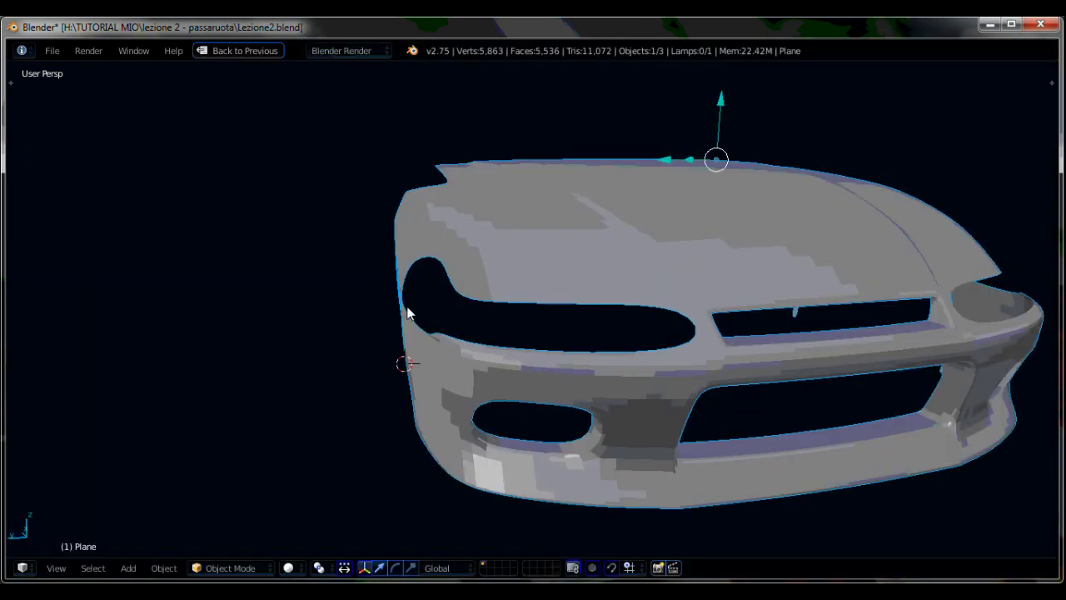
pyautogui.press('Tab')
pyautogui.scroll(2, 415, 237)
pyautogui.scroll(2, 415, 237)
pyautogui.moveTo(414, 237); pyautogui.dragTo(459, 288, button='middle')
pyautogui.keyDown('alt'); pyautogui.rightClick(459, 288); pyautogui.keyUp('alt')
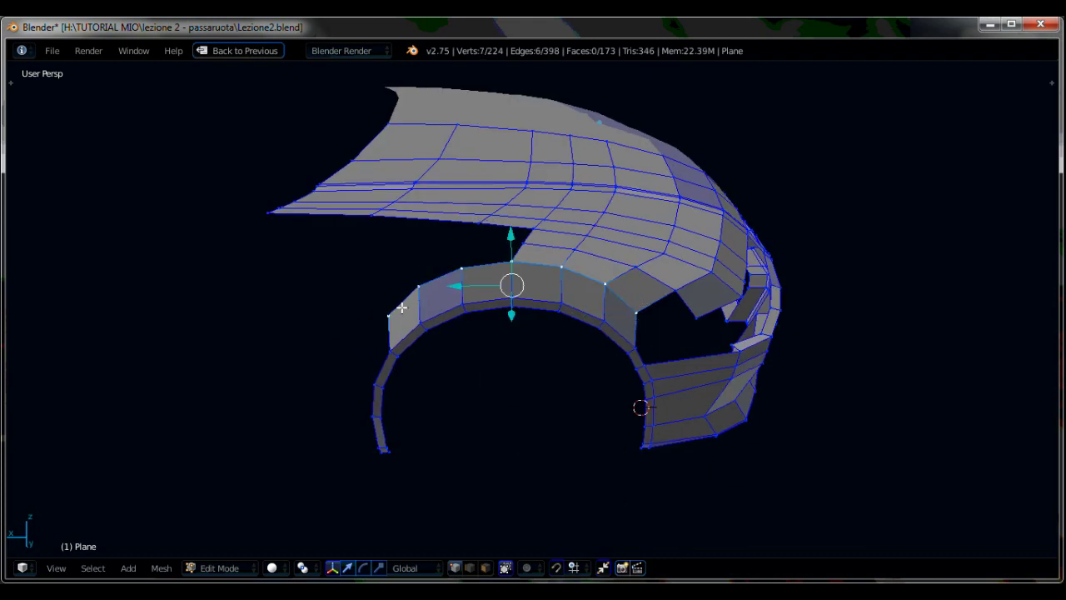
pyautogui.hotkey('ctrl', 'Up')
pyautogui.hotkey('ctrl', 'Up')
pyautogui.keyDown('shift'); pyautogui.scroll(1, 817, 380); pyautogui.keyUp('shift')
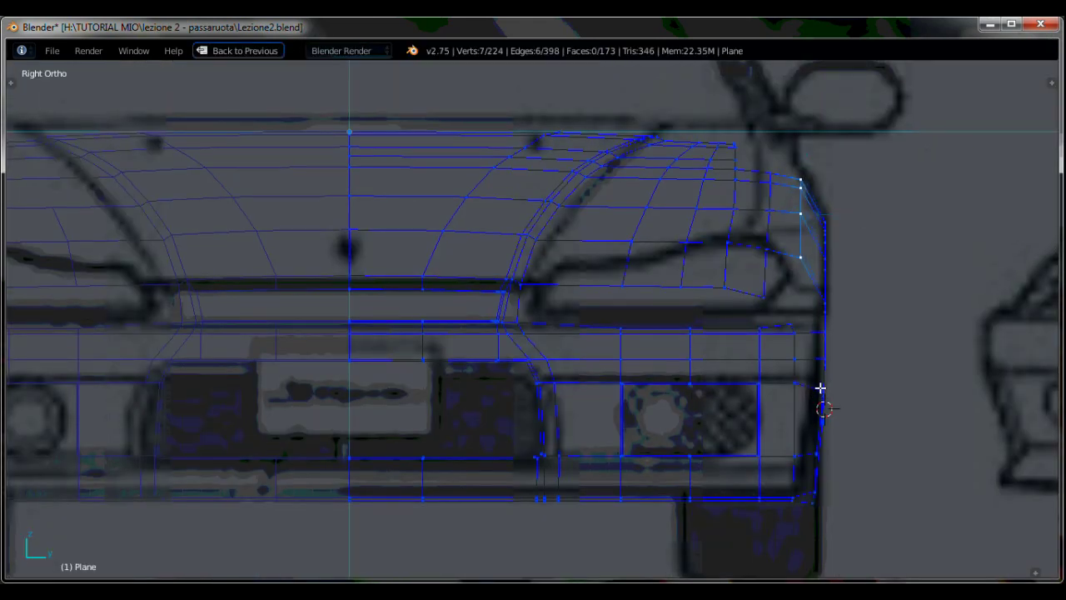
pyautogui.hotkey('ctrl', 'Up')
pyautogui.hotkey('ctrl', 'Up')
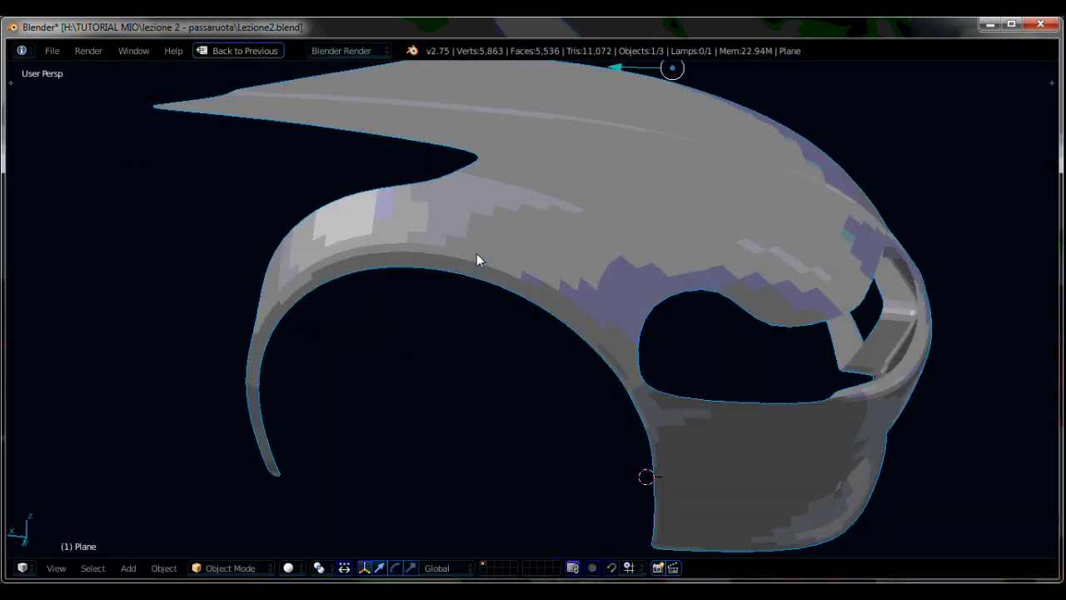
pyautogui.scroll(3, 475, 258)
pyautogui.moveTo(468, 358)
pyautogui.mouseDown(button='middle')
pyautogui.moveTo(437, 326)
pyautogui.moveTo(450, 207)
pyautogui.mouseUp(button='middle')
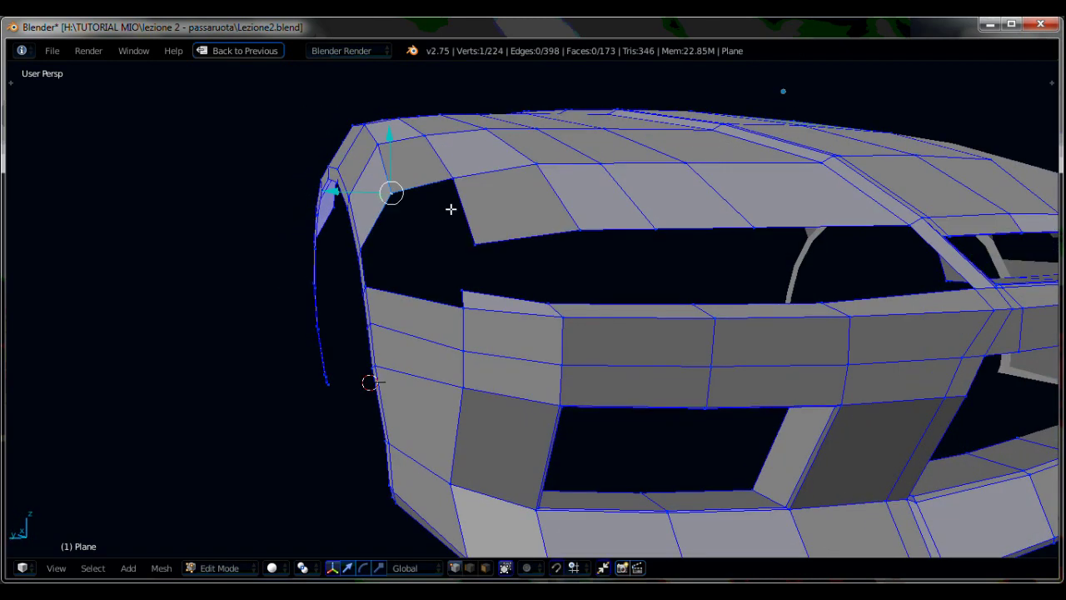
pyautogui.hotkey('ctrl', 'Up')
pyautogui.hotkey('ctrl', 'Up')
pyautogui.scroll(1, 538, 214)
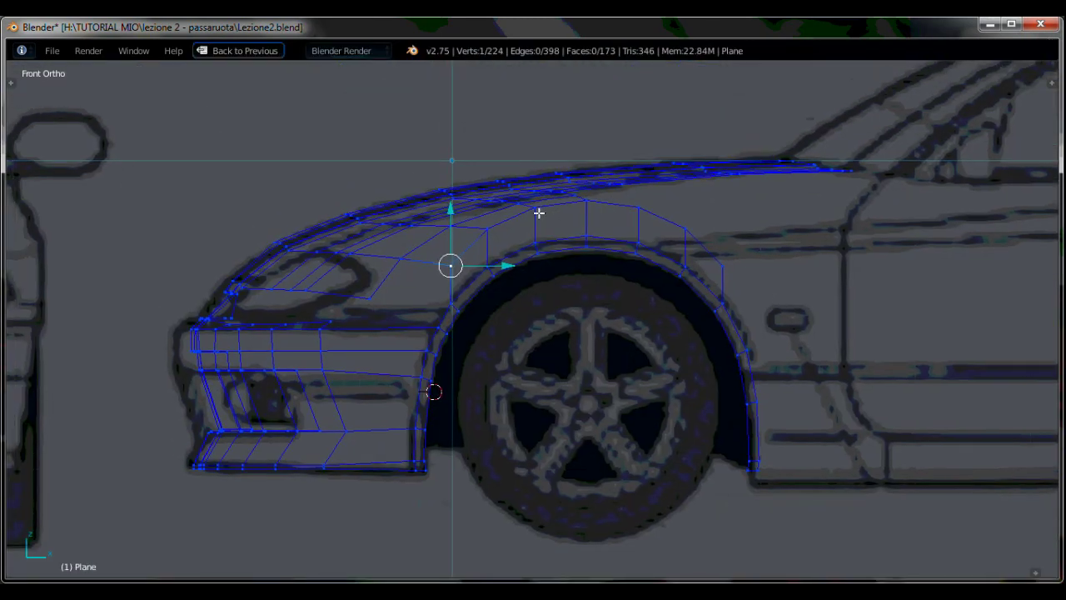
# Move a fender vertex vertically onto the reference outline.
pyautogui.press('g')
pyautogui.click(839, 145)
pyautogui.press('g')
pyautogui.click(717, 192)
pyautogui.press('g')
pyautogui.press('z')
pyautogui.click(742, 162)
# Raise the lower and arch-edge fender vertices to the wheel-arch reference line.
pyautogui.rightClick(748, 264)
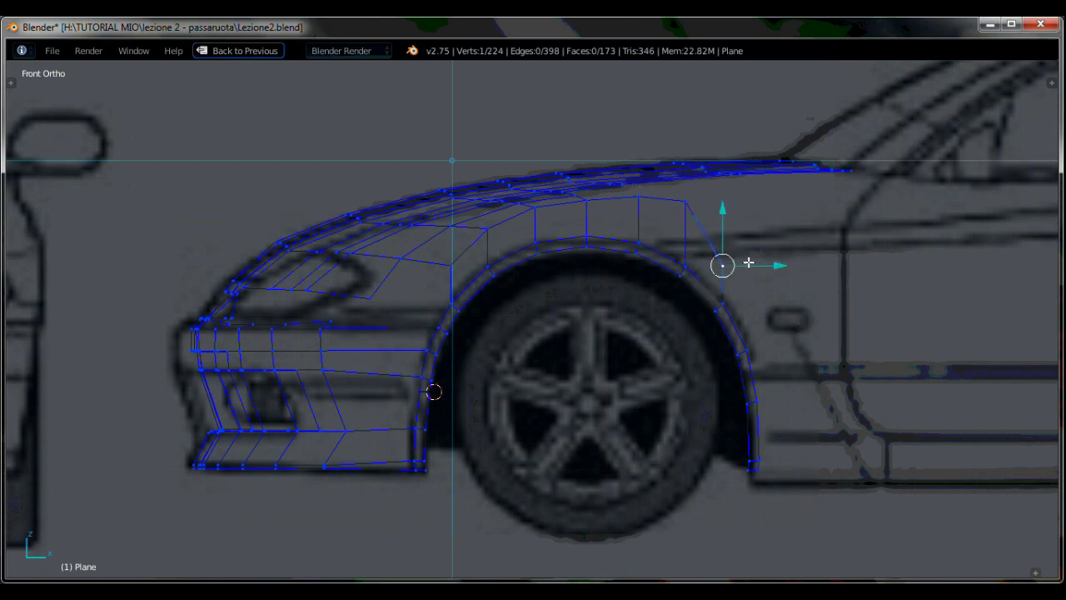
pyautogui.rightClick(695, 215)
pyautogui.press('g')
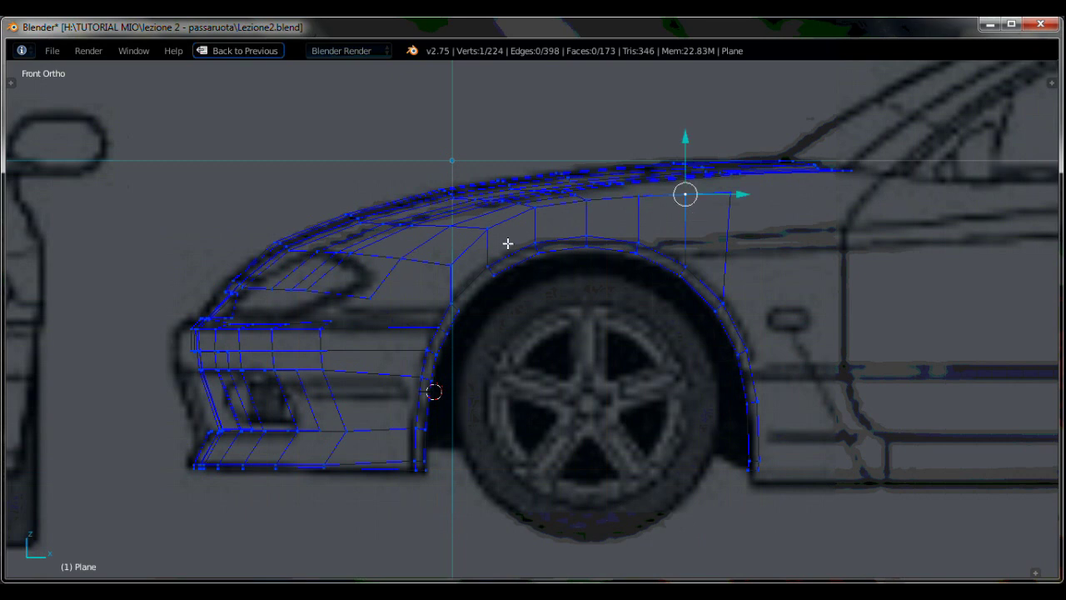
pyautogui.rightClick(450, 252)
pyautogui.rightClick(399, 253)
pyautogui.press('g')
pyautogui.press('z')
pyautogui.click(480, 227)
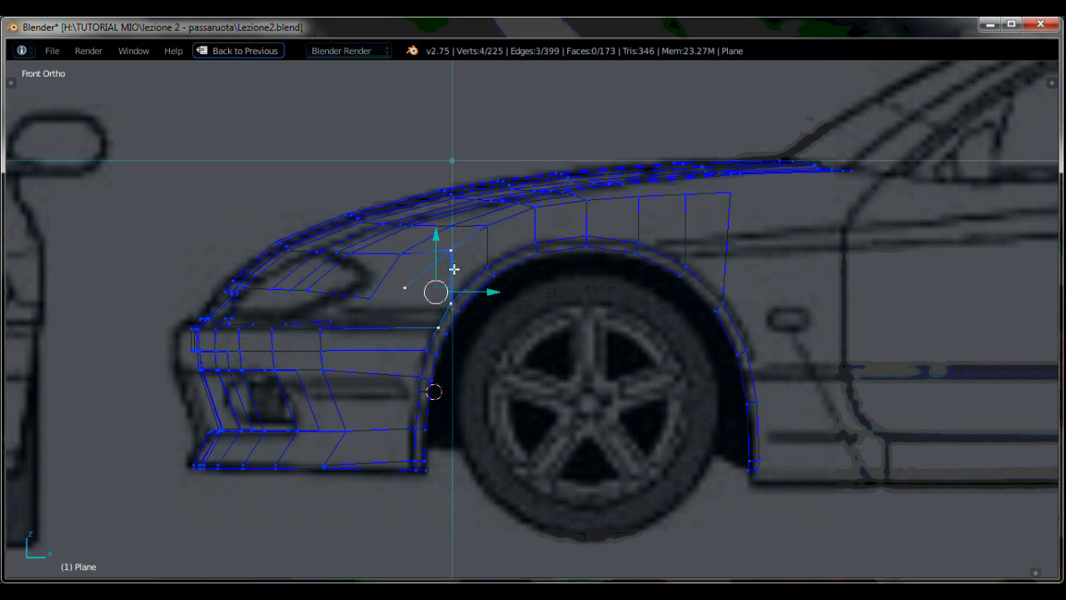
pyautogui.keyDown('shift'); pyautogui.rightClick(400, 255); pyautogui.keyUp('shift')
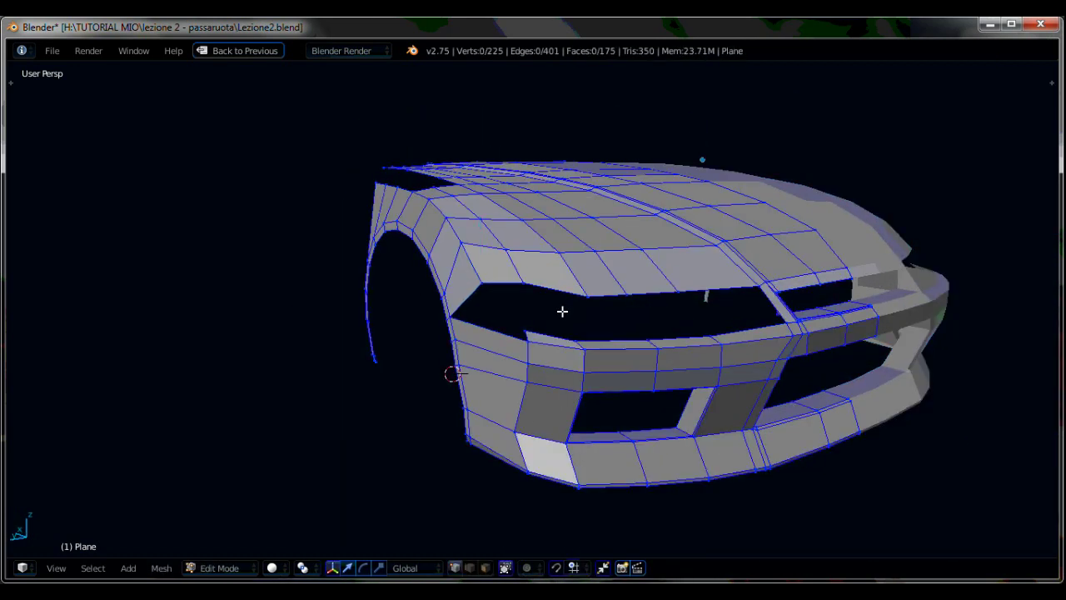
# Delete the stray fender face at the headlight opening's lower edge.
pyautogui.hotkey('ctrl', 'r')
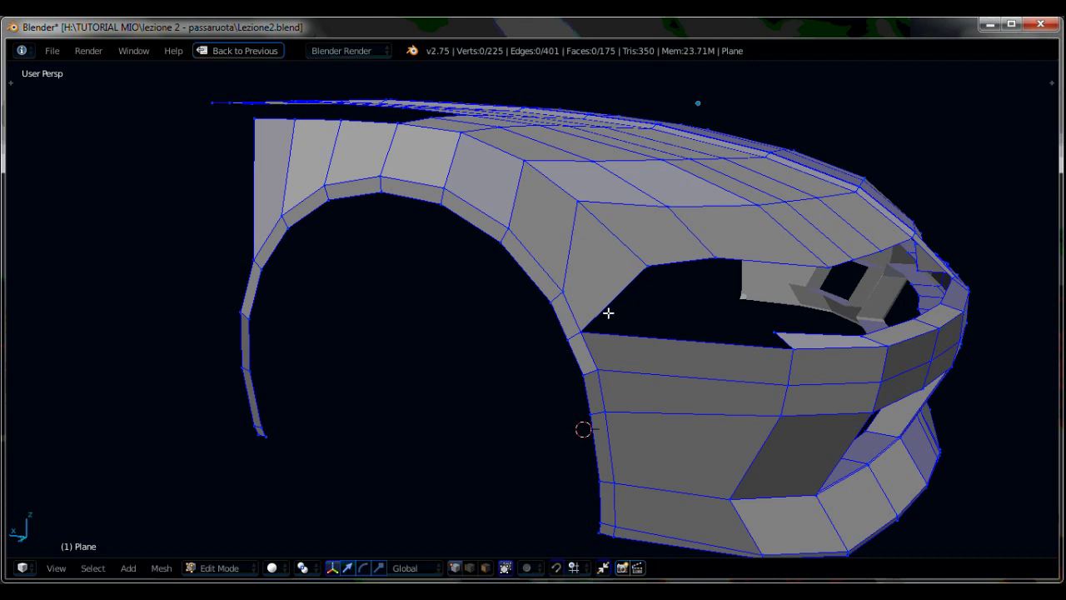
pyautogui.scroll(1, 640, 296)
pyautogui.rightClick(598, 340)
pyautogui.keyDown('shift'); pyautogui.rightClick(621, 392); pyautogui.keyUp('shift')
pyautogui.keyDown('shift'); pyautogui.rightClick(901, 365); pyautogui.keyUp('shift')
pyautogui.keyDown('shift'); pyautogui.rightClick(899, 416); pyautogui.keyUp('shift')
pyautogui.press('x')
pyautogui.click(877, 410)
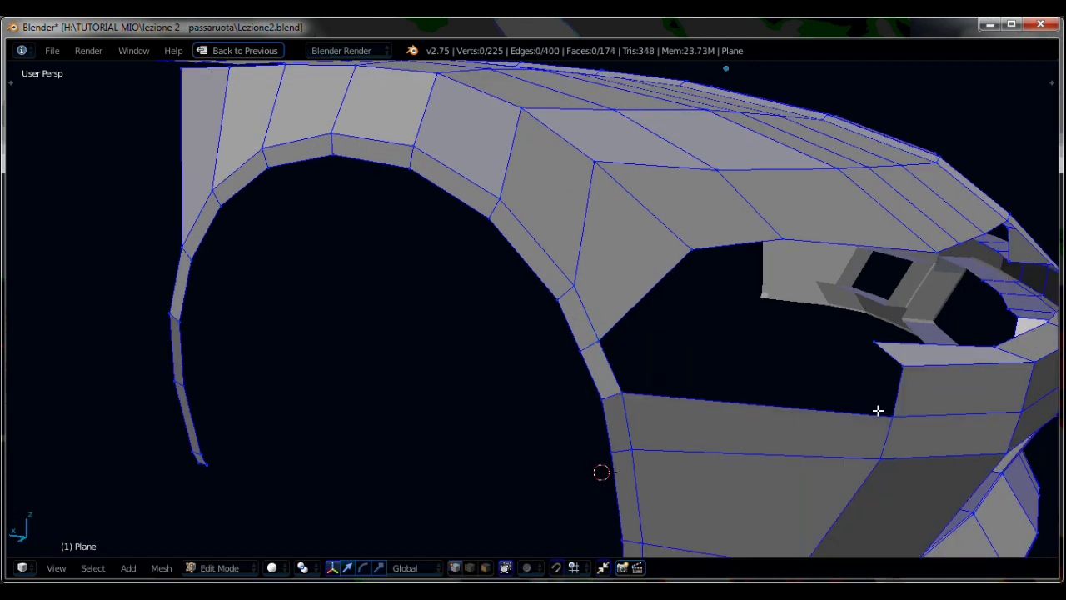
# Cut a centred edge loop across the fender and fill a new four-vertex face.
pyautogui.hotkey('ctrl', 'r')
pyautogui.click(602, 372)
pyautogui.rightClick(602, 371)
pyautogui.keyDown('shift'); pyautogui.click(902, 365); pyautogui.keyUp('shift')
pyautogui.keyDown('shift'); pyautogui.click(892, 416); pyautogui.keyUp('shift')
pyautogui.keyDown('shift'); pyautogui.click(621, 392); pyautogui.keyUp('shift')
pyautogui.press('f')
# Slide two vertices up the wheel arch in the front orthographic view.
pyautogui.rightClick(610, 369)
pyautogui.press('a')
pyautogui.keyDown('shift'); pyautogui.rightClick(610, 368); pyautogui.keyUp('shift')
pyautogui.hotkey('ctrl', 'Up')
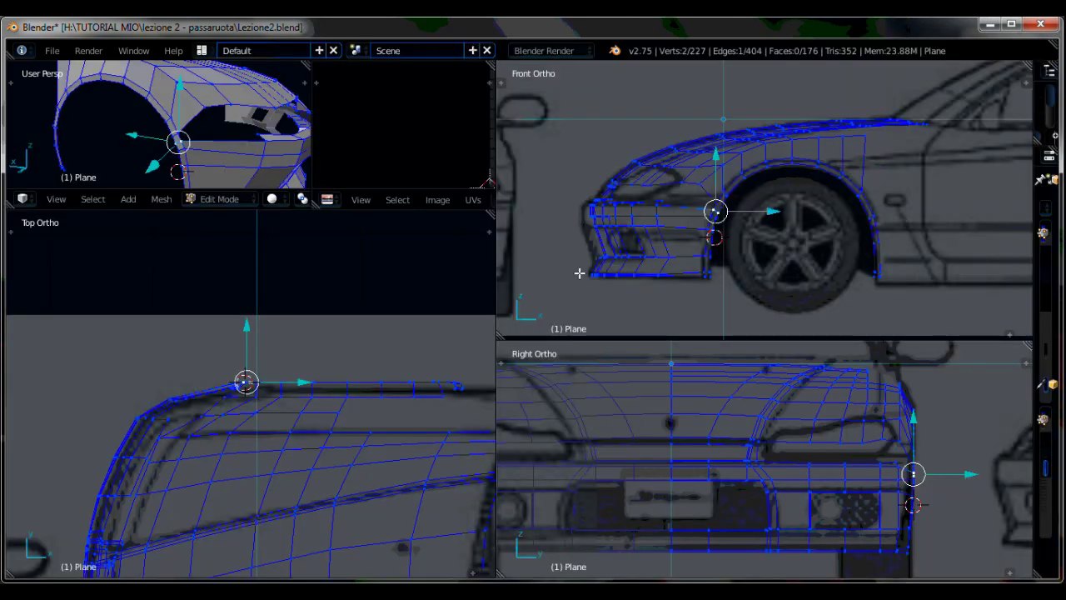
pyautogui.hotkey('ctrl', 'Up')
pyautogui.scroll(3, 597, 307)
pyautogui.scroll(3, 557, 360)
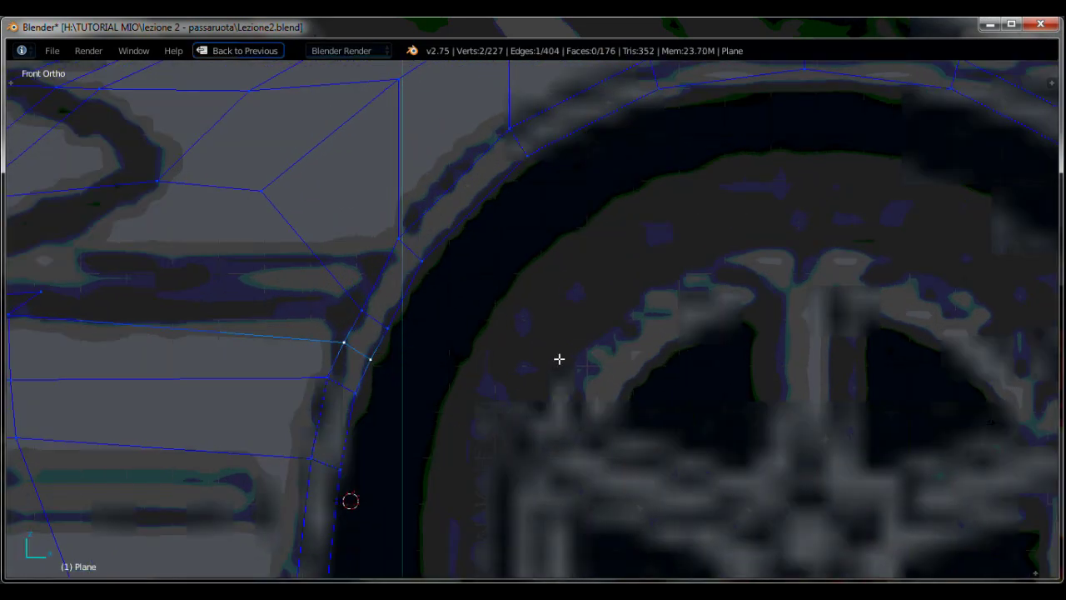
pyautogui.press('g')
pyautogui.press('g')
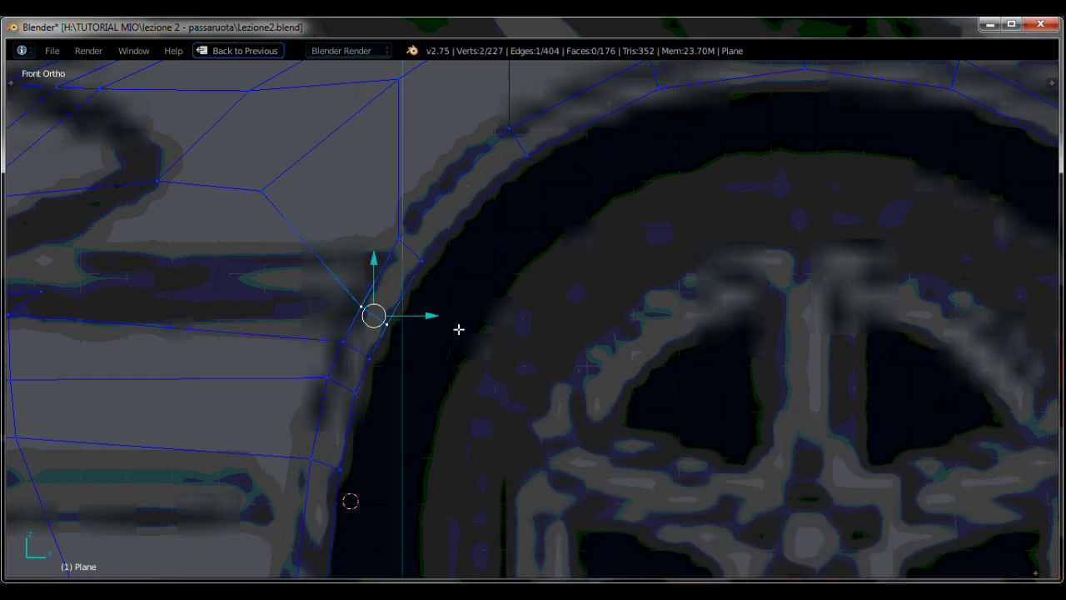
pyautogui.hotkey('ctrl', 'Up')
pyautogui.hotkey('ctrl', 'Up')
# Select the edge column from the headlight vertex down to the bottom rim.
pyautogui.scroll(-4, 500, 275)
pyautogui.press('Tab')
pyautogui.press('Tab')
pyautogui.scroll(1, 650, 339)
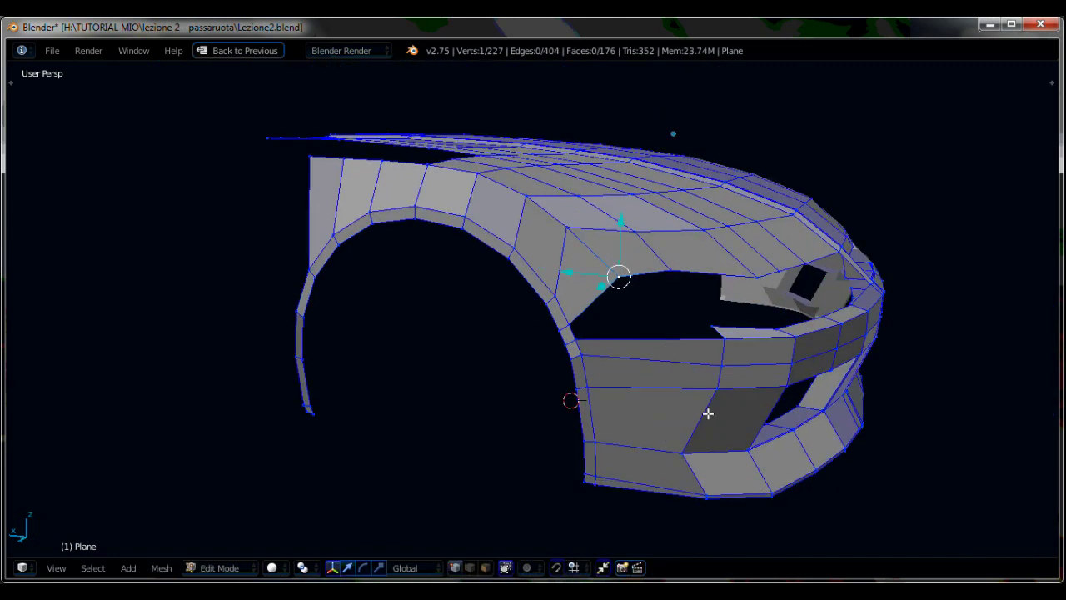
pyautogui.moveTo(708, 417)
pyautogui.mouseDown(button='middle')
pyautogui.moveTo(702, 441)
pyautogui.moveTo(616, 373)
pyautogui.moveTo(561, 373)
pyautogui.mouseUp(button='middle')
pyautogui.rightClick(555, 358)
pyautogui.keyDown('alt'); pyautogui.rightClick(542, 453); pyautogui.keyUp('alt')
pyautogui.hotkey('ctrl', 'Up')
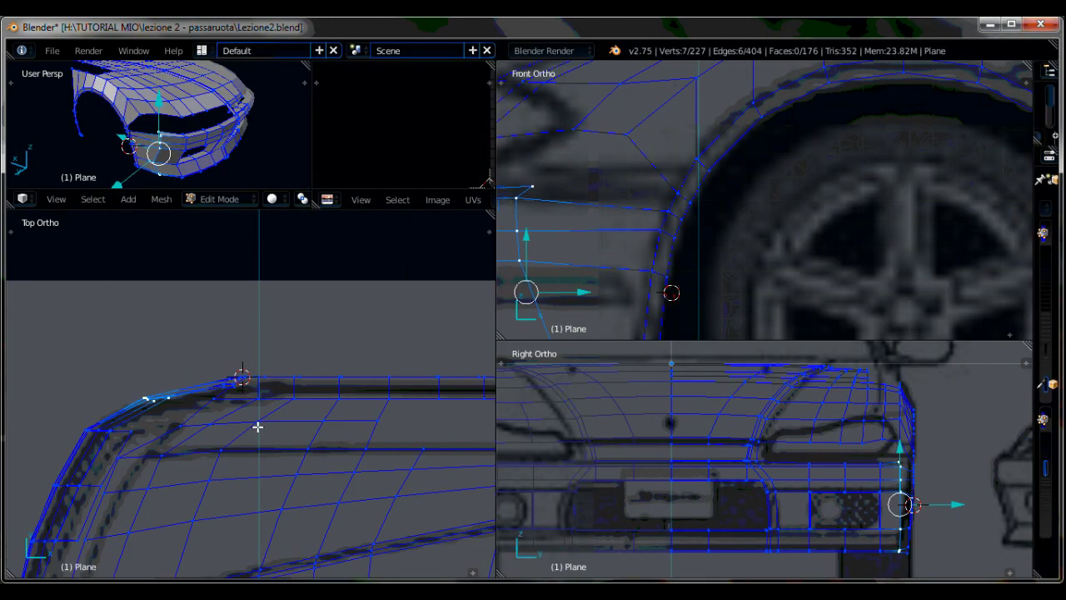
pyautogui.hotkey('ctrl', 'Up')
# Select a vertex at the headlight opening and bring up its delete options.
pyautogui.moveTo(516, 400); pyautogui.dragTo(533, 358, button='middle')
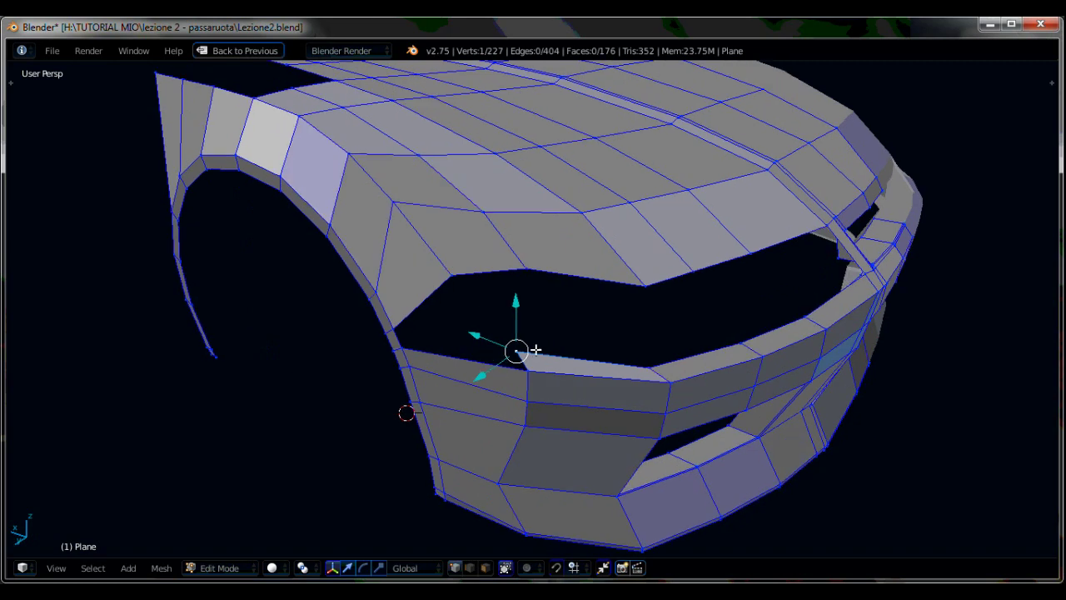
pyautogui.rightClick(519, 361)
pyautogui.press('x')
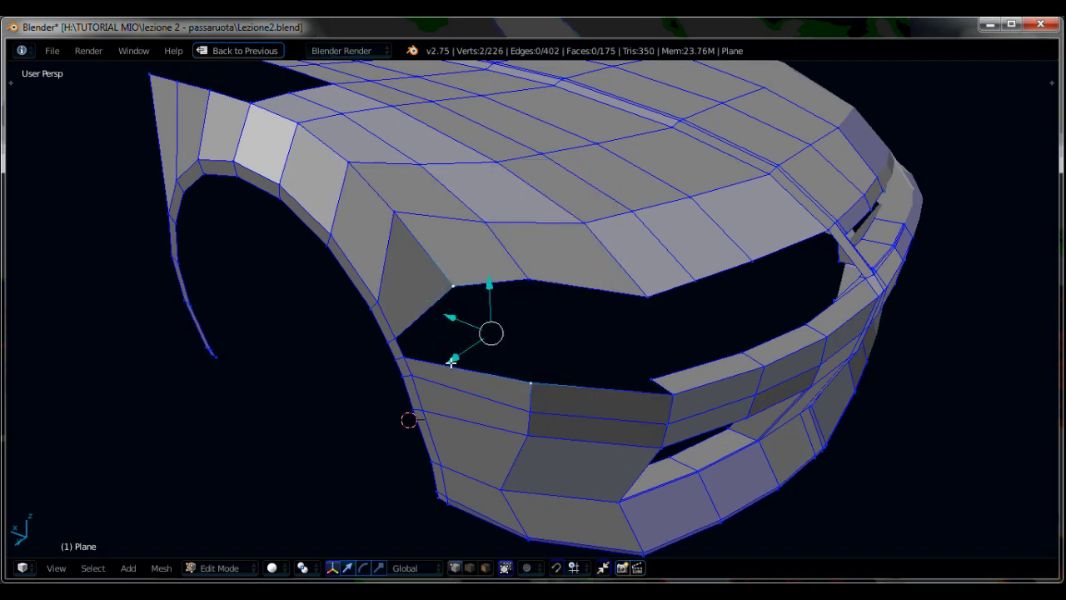
pyautogui.scroll(3, 533, 370)
pyautogui.scroll(3, 505, 361)
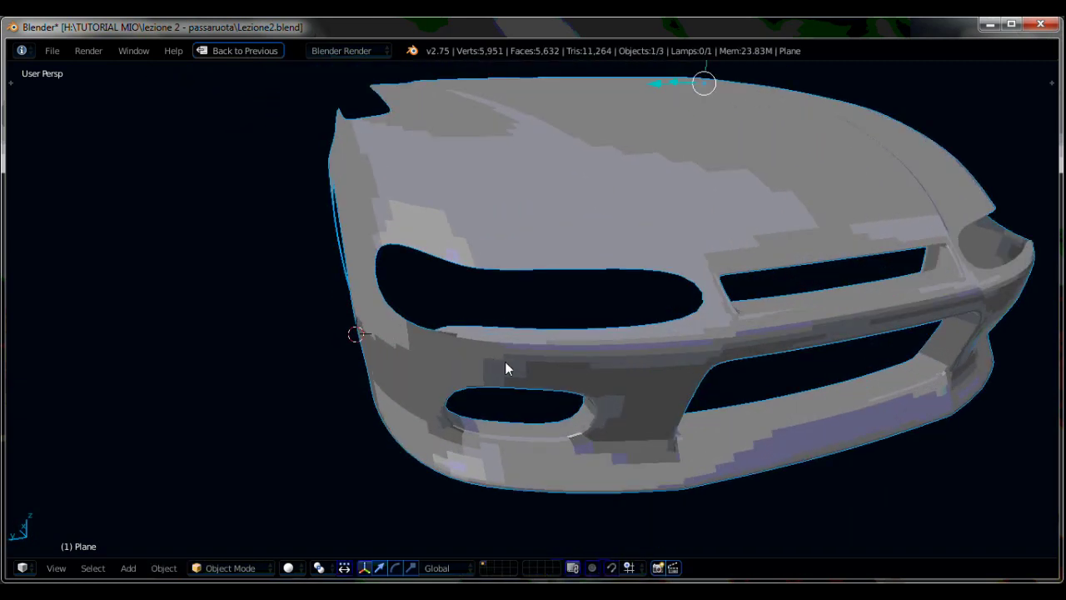
pyautogui.press('Tab')
pyautogui.scroll(2, 505, 361)
pyautogui.scroll(-5, 396, 315)
# Move a bumper vertex to a new position in the four-view layout.
pyautogui.moveTo(430, 309); pyautogui.dragTo(526, 309, button='middle')
pyautogui.rightClick(685, 228)
pyautogui.hotkey('ctrl', 'Up')
pyautogui.hotkey('ctrl', 'Up')
pyautogui.scroll(-2, 562, 273)
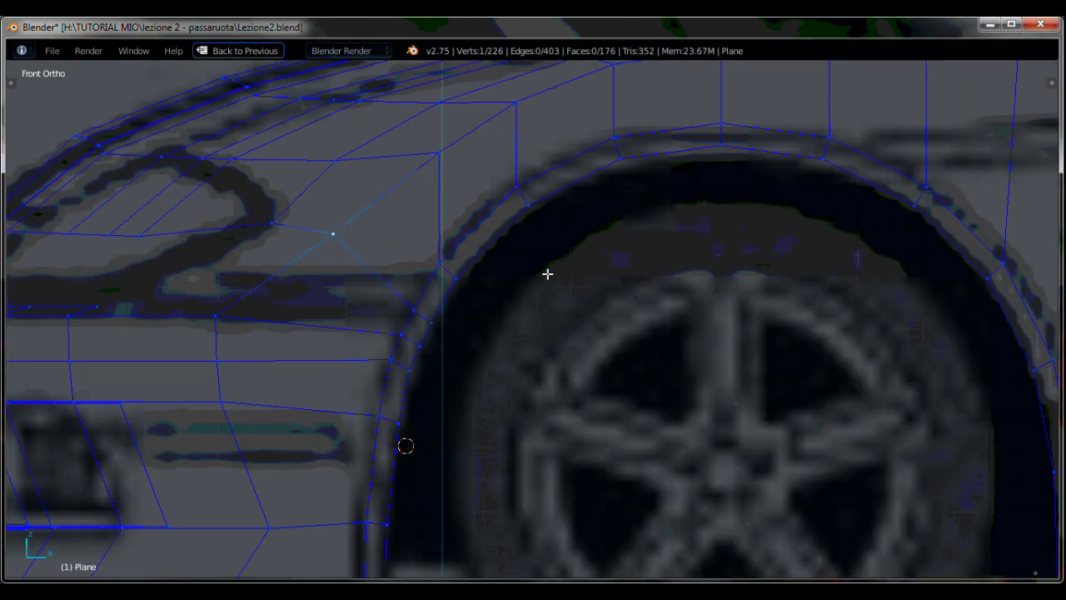
pyautogui.rightClick(215, 315)
pyautogui.press('g')
pyautogui.click(283, 325)
# Box-select bumper vertices and slide them up along the bumper.
pyautogui.rightClick(325, 246)
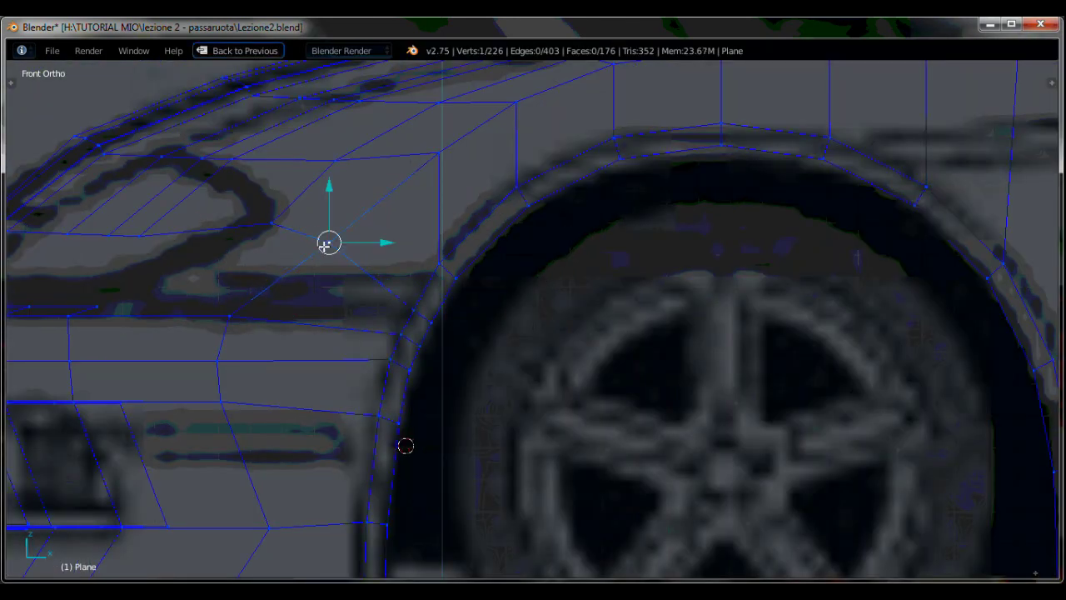
pyautogui.scroll(-3, 355, 431)
pyautogui.scroll(2, 378, 478)
pyautogui.scroll(2, 366, 481)
pyautogui.moveTo(453, 429)
pyautogui.keyDown('ctrl'); pyautogui.mouseDown()
pyautogui.moveTo(395, 206)
pyautogui.moveTo(450, 347)
pyautogui.mouseUp(); pyautogui.keyUp('ctrl')
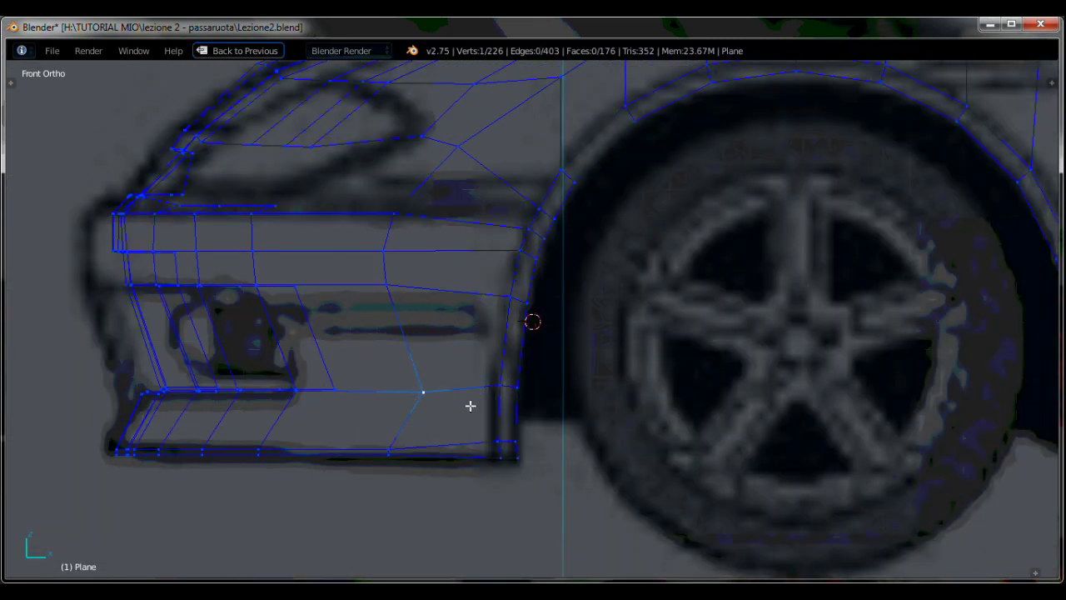
pyautogui.press('g')
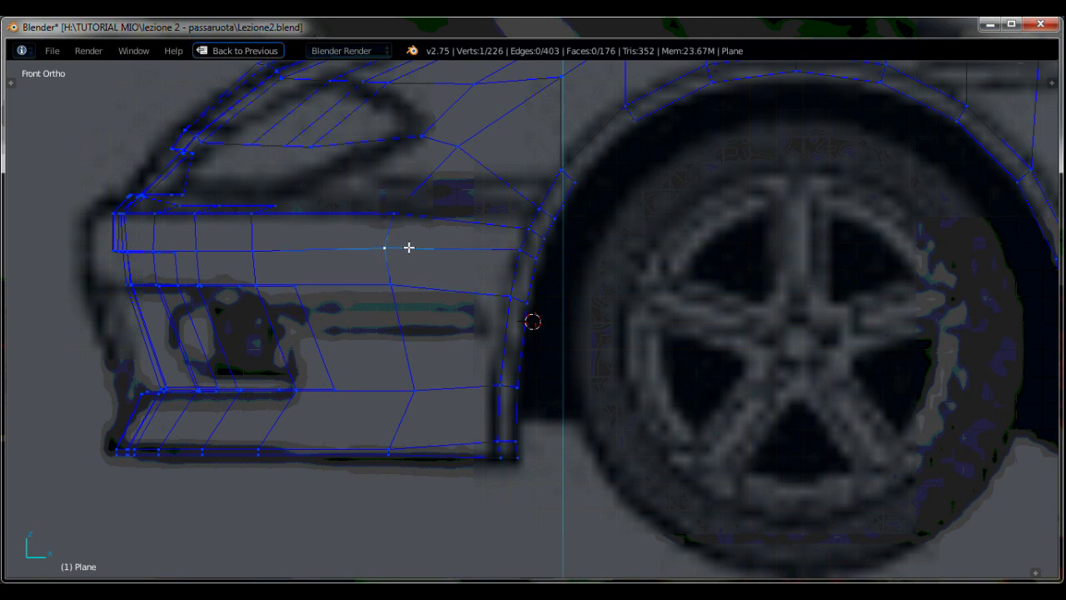
pyautogui.click(445, 195)
# Select the fender vertex above the arch and preview the smoothed result.
pyautogui.scroll(3, 500, 253)
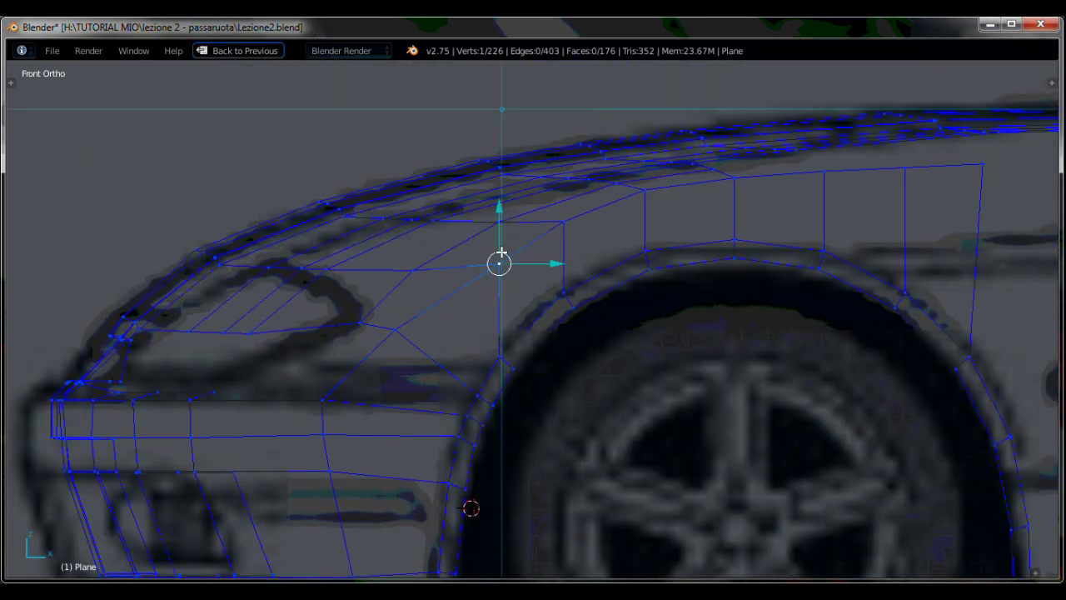
pyautogui.rightClick(574, 240)
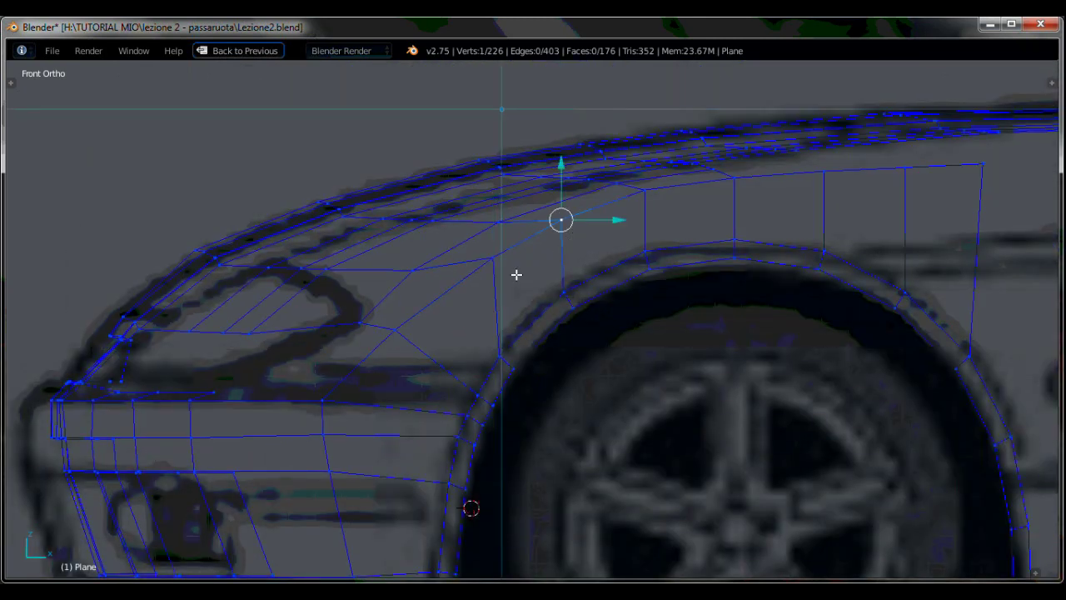
pyautogui.moveTo(516, 274)
pyautogui.mouseDown(button='middle')
pyautogui.moveTo(478, 236)
pyautogui.moveTo(578, 292)
pyautogui.mouseUp(button='middle')
pyautogui.press('Tab')
pyautogui.scroll(3, 572, 276)
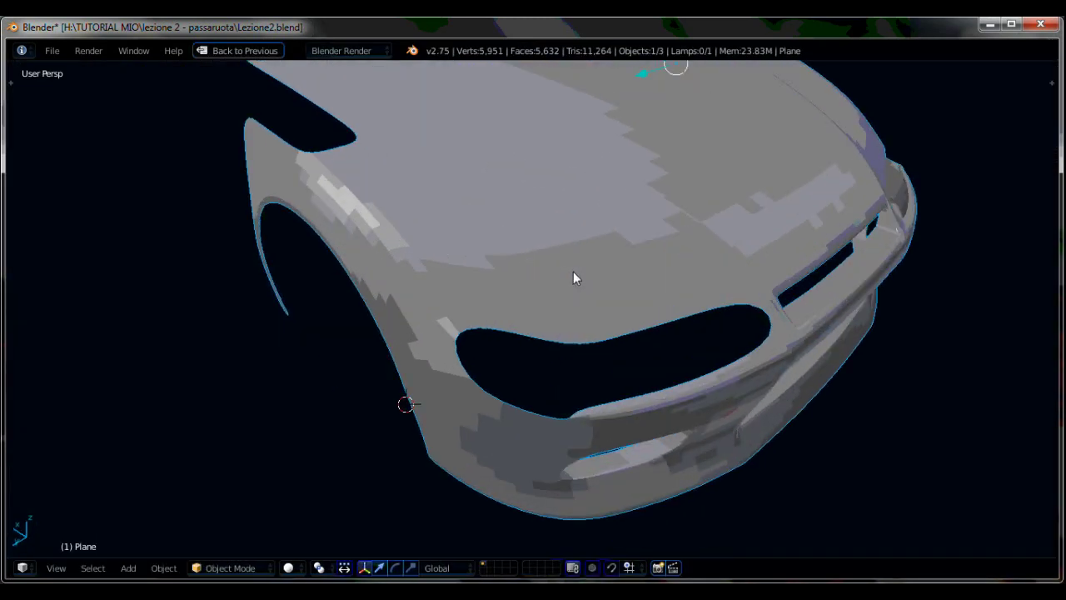
pyautogui.press('Tab')
pyautogui.scroll(2, 533, 329)
pyautogui.scroll(2, 455, 332)
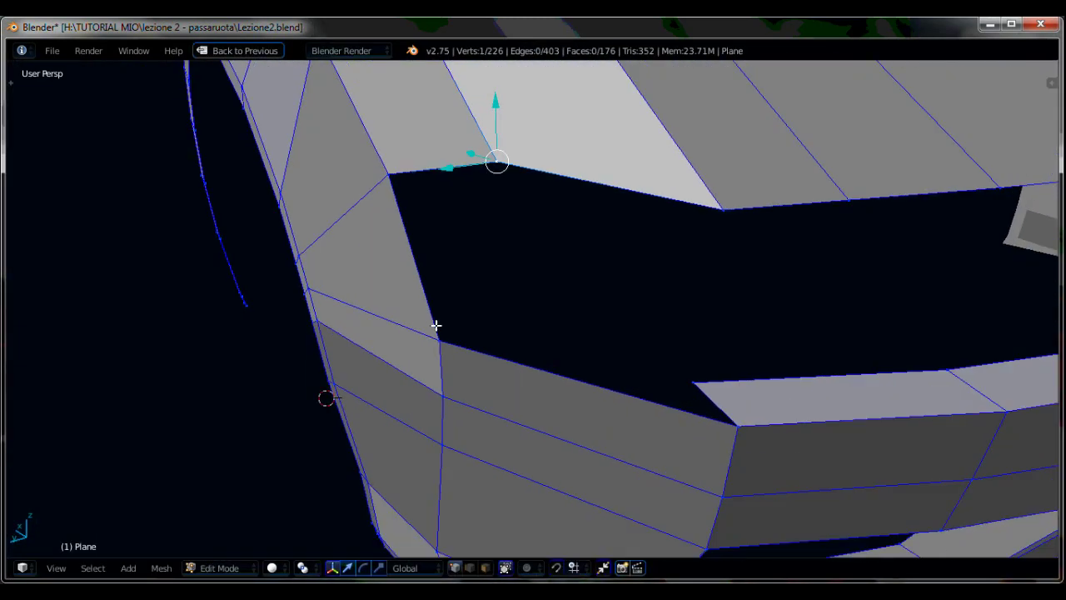
# Delete only the face between three picked vertices, keeping its edges, then select the bumper panel faces.
pyautogui.rightClick(434, 333)
pyautogui.keyDown('shift'); pyautogui.rightClick(389, 177); pyautogui.keyUp('shift')
pyautogui.keyDown('shift'); pyautogui.rightClick(314, 259); pyautogui.keyUp('shift')
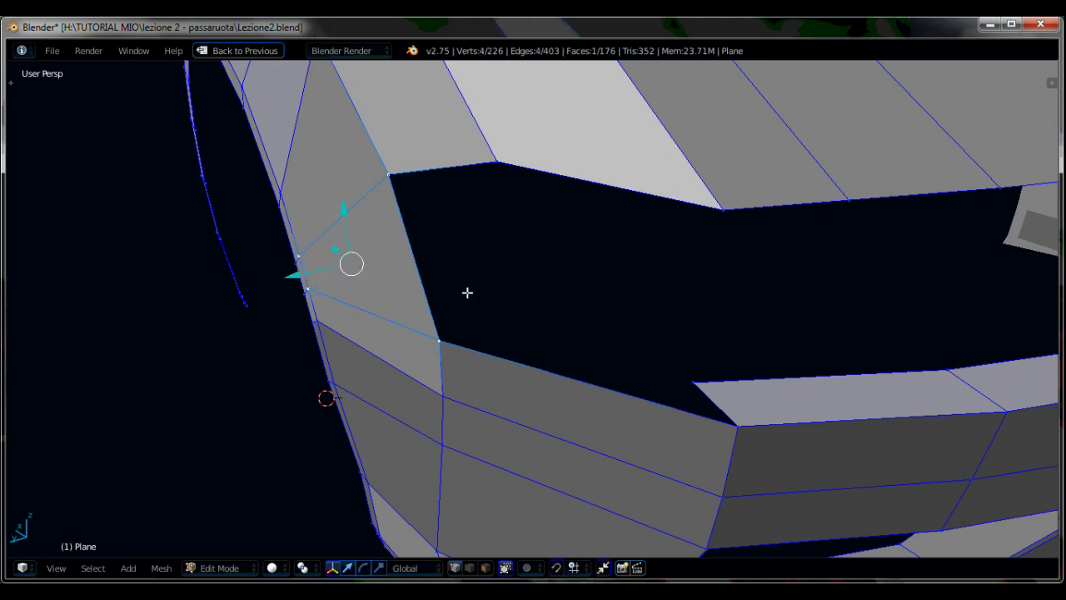
pyautogui.press('x')
pyautogui.click(464, 321)
pyautogui.scroll(-3, 350, 275)
pyautogui.keyDown('ctrl'); pyautogui.moveTo(516, 487); pyautogui.dragTo(502, 312); pyautogui.keyUp('ctrl')
pyautogui.scroll(2, 361, 440)
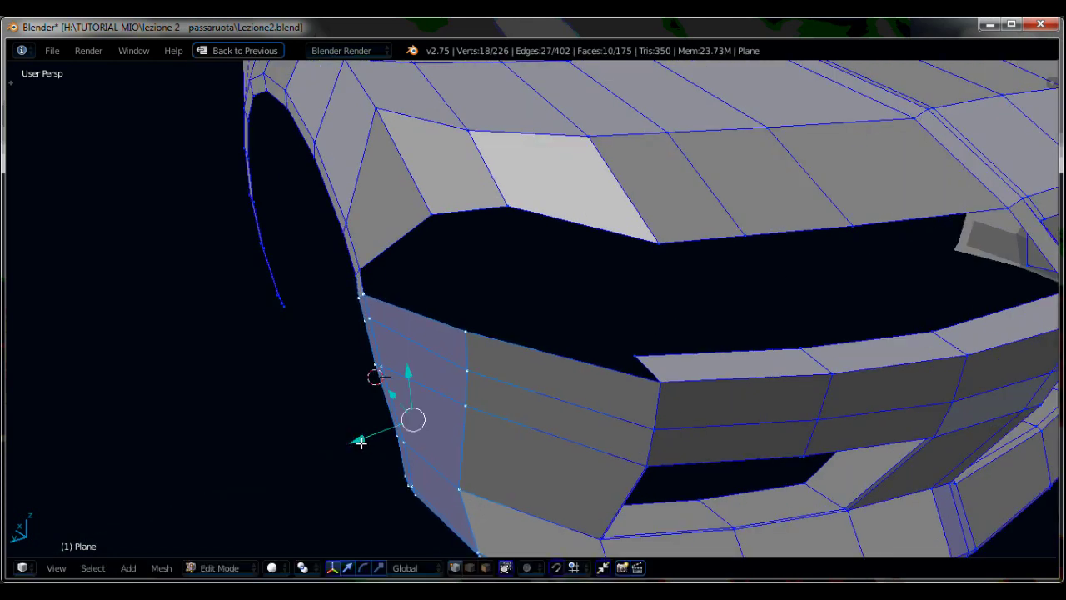
# Fill a new face beside the wheel-arch vertex at the panel edge.
pyautogui.rightClick(638, 357)
pyautogui.moveTo(487, 331)
pyautogui.mouseDown(button='middle')
pyautogui.moveTo(519, 347)
pyautogui.moveTo(500, 342)
pyautogui.moveTo(638, 344)
pyautogui.mouseUp(button='middle')
pyautogui.click(690, 375)
pyautogui.press('g')
pyautogui.press('z')
pyautogui.press('Escape')
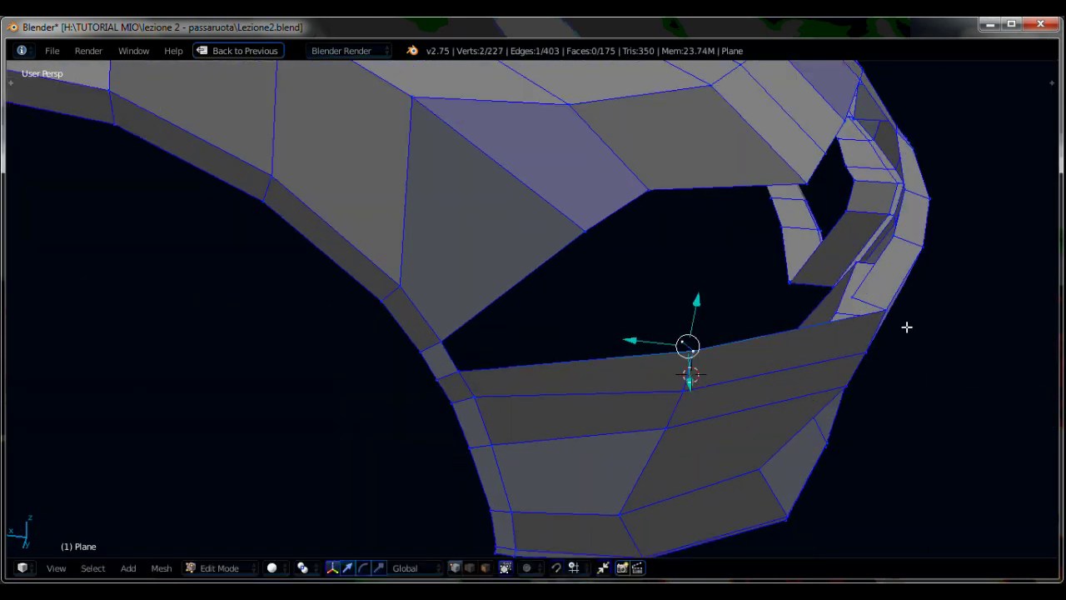
pyautogui.press('f')
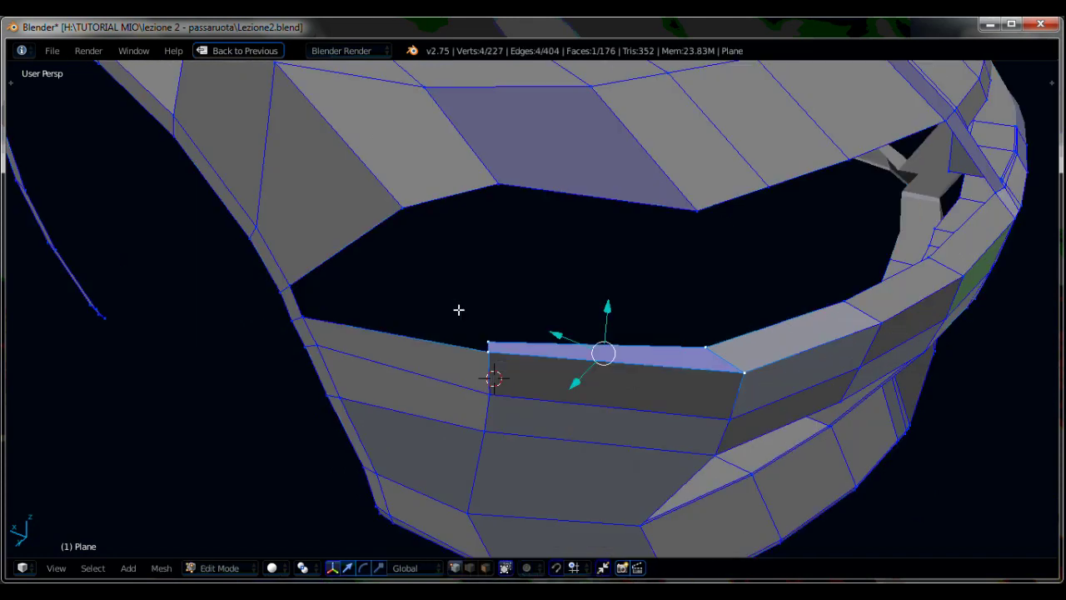
pyautogui.rightClick(297, 317)
pyautogui.moveTo(300, 313)
pyautogui.mouseDown(button='middle')
pyautogui.moveTo(499, 308)
pyautogui.moveTo(527, 292)
pyautogui.moveTo(588, 288)
pyautogui.moveTo(400, 293)
pyautogui.mouseUp(button='middle')
# Add an edge loop across the bumper panel.
pyautogui.hotkey('ctrl', 'r')
pyautogui.click(397, 293)
pyautogui.click(400, 296)
pyautogui.scroll(2, 250, 349)
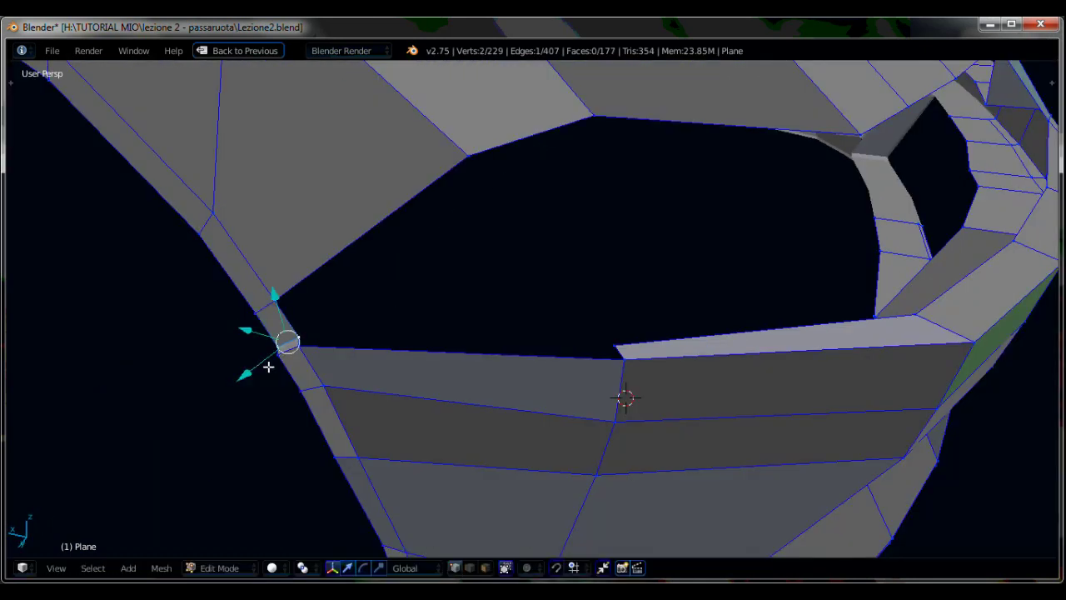
# Fill the hole's lower-left part with a face from its corner vertices.
pyautogui.rightClick(625, 356)
pyautogui.keyDown('ctrl'); pyautogui.rightClick(344, 363); pyautogui.keyUp('ctrl')
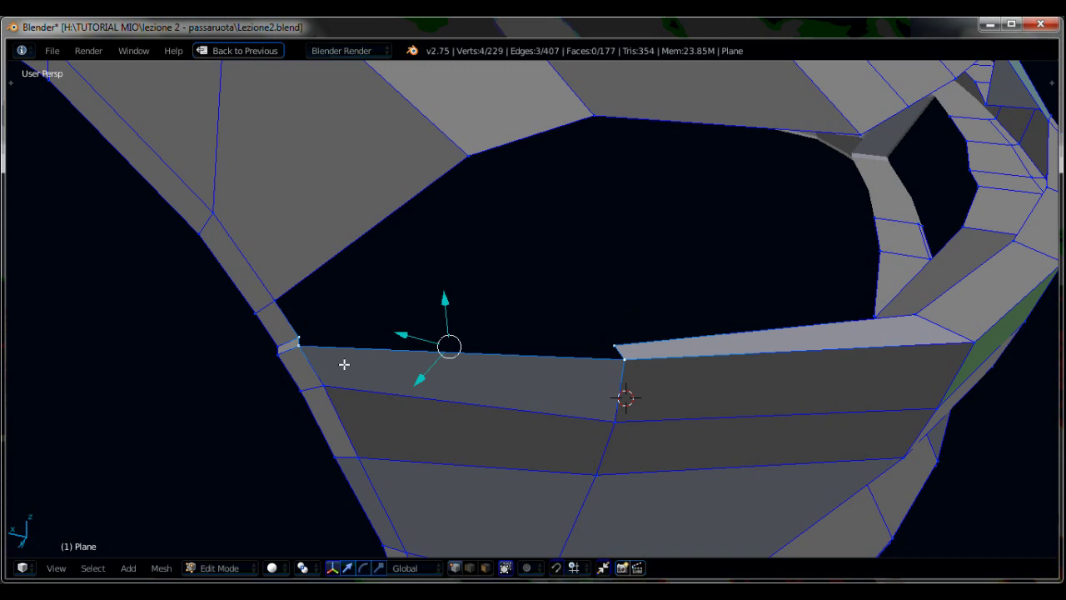
pyautogui.rightClick(304, 333)
pyautogui.keyDown('shift'); pyautogui.rightClick(499, 123); pyautogui.keyUp('shift')
pyautogui.keyDown('shift'); pyautogui.rightClick(618, 336); pyautogui.keyUp('shift')
pyautogui.press('f')
pyautogui.moveTo(619, 335); pyautogui.dragTo(441, 320, button='middle')
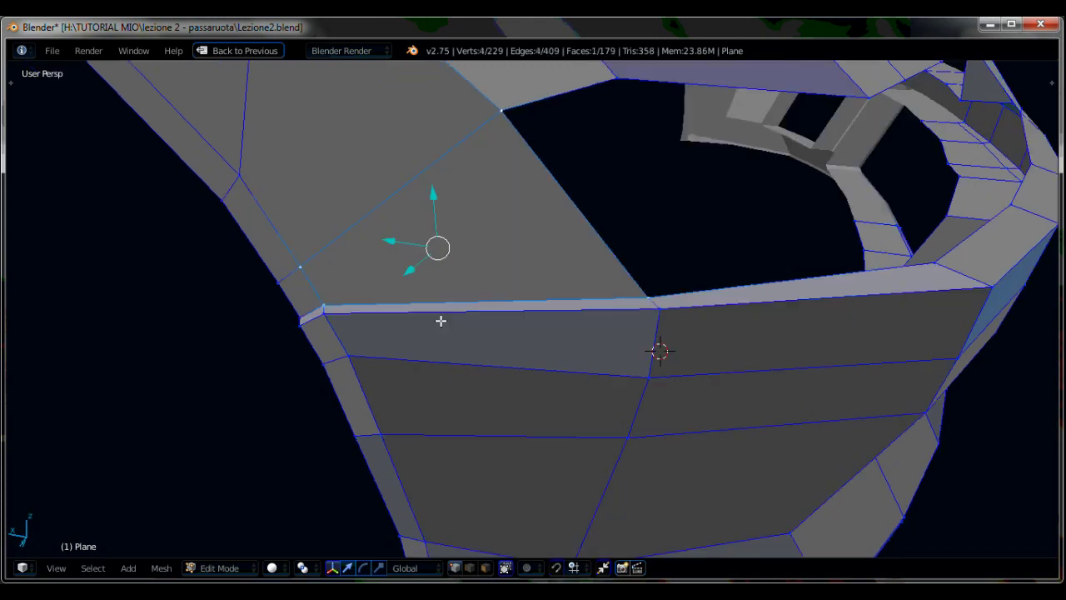
pyautogui.rightClick(440, 320)
pyautogui.hotkey('ctrl', 'alt', 'q')
pyautogui.hotkey('ctrl', 'alt', 'q')
# Drag the arch-corner vertex down onto the front reference outline.
pyautogui.scroll(2, 379, 342)
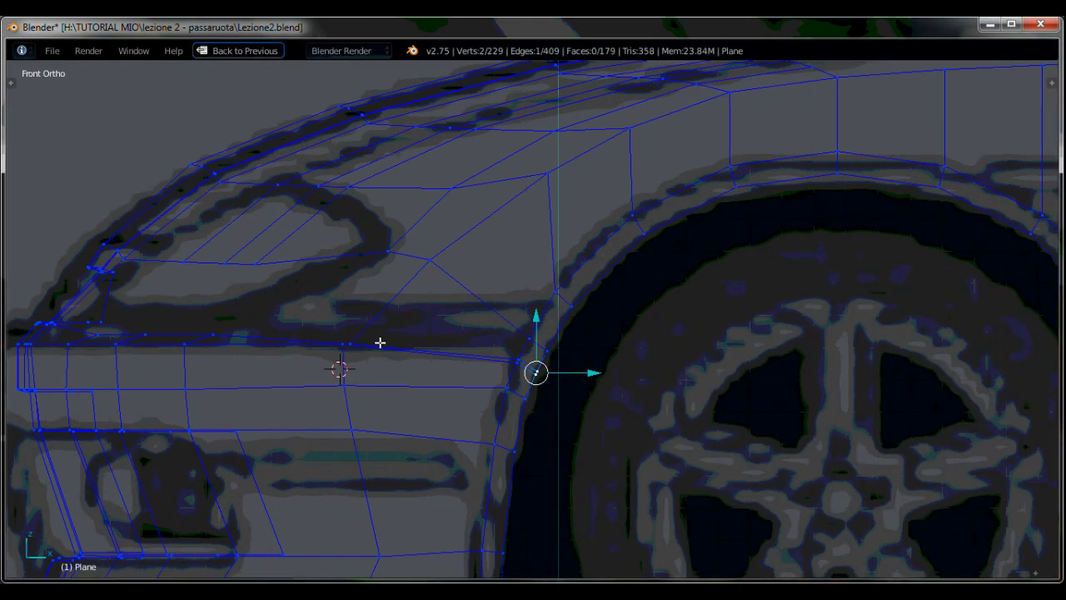
pyautogui.scroll(1, 522, 326)
pyautogui.moveTo(522, 327); pyautogui.dragTo(518, 324)
pyautogui.moveTo(571, 358); pyautogui.dragTo(574, 364)
pyautogui.moveTo(520, 333)
pyautogui.mouseDown()
pyautogui.moveTo(531, 326)
pyautogui.moveTo(563, 381)
pyautogui.moveTo(558, 406)
pyautogui.mouseUp()
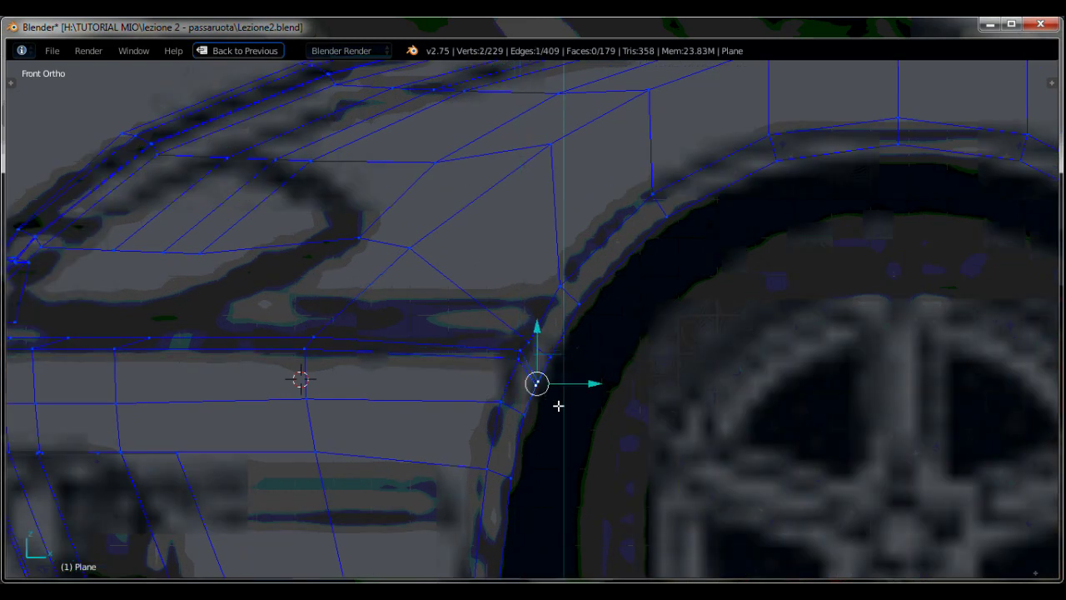
pyautogui.scroll(2, 557, 405)
pyautogui.rightClick(577, 389)
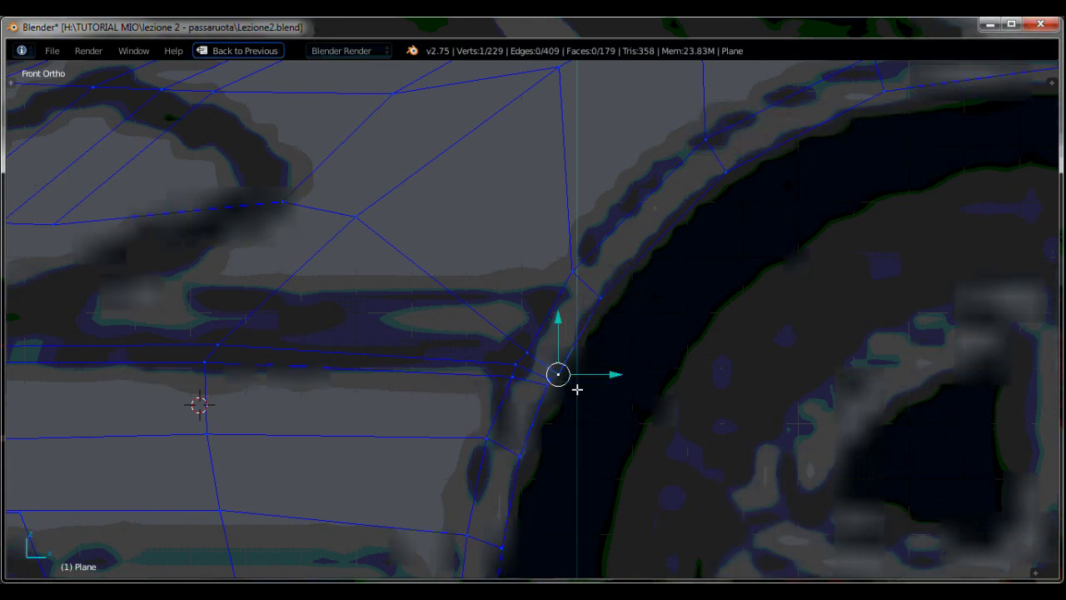
pyautogui.keyDown('shift'); pyautogui.rightClick(557, 388); pyautogui.keyUp('shift')
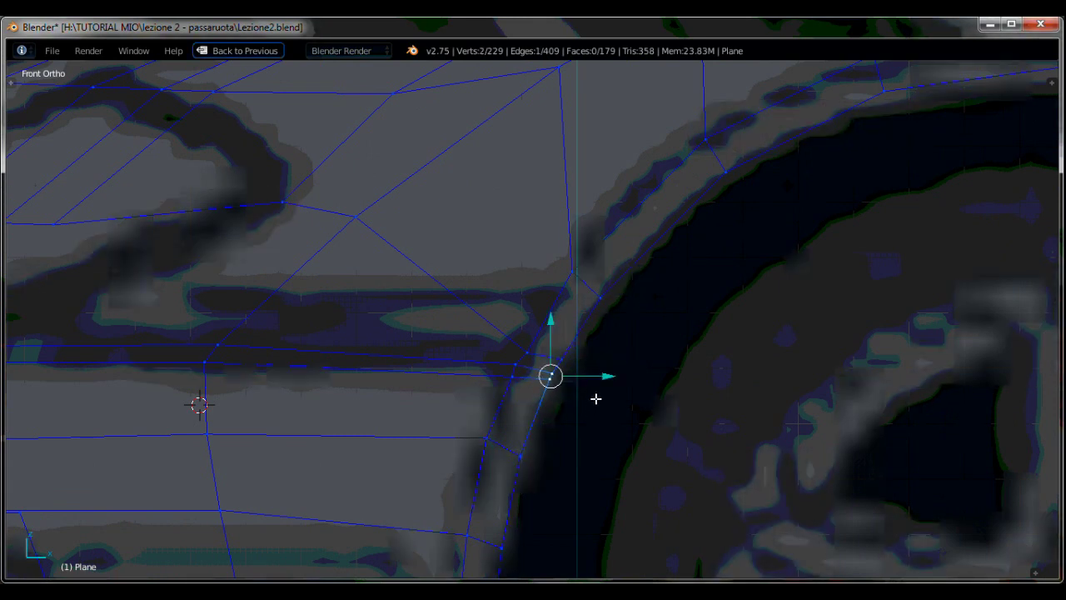
# Move further wheel-arch edge vertices onto the reference outline.
pyautogui.rightClick(534, 357)
pyautogui.scroll(-3, 566, 371)
pyautogui.keyDown('shift'); pyautogui.moveTo(497, 400); pyautogui.dragTo(574, 343, button='middle'); pyautogui.keyUp('shift')
pyautogui.rightClick(604, 397)
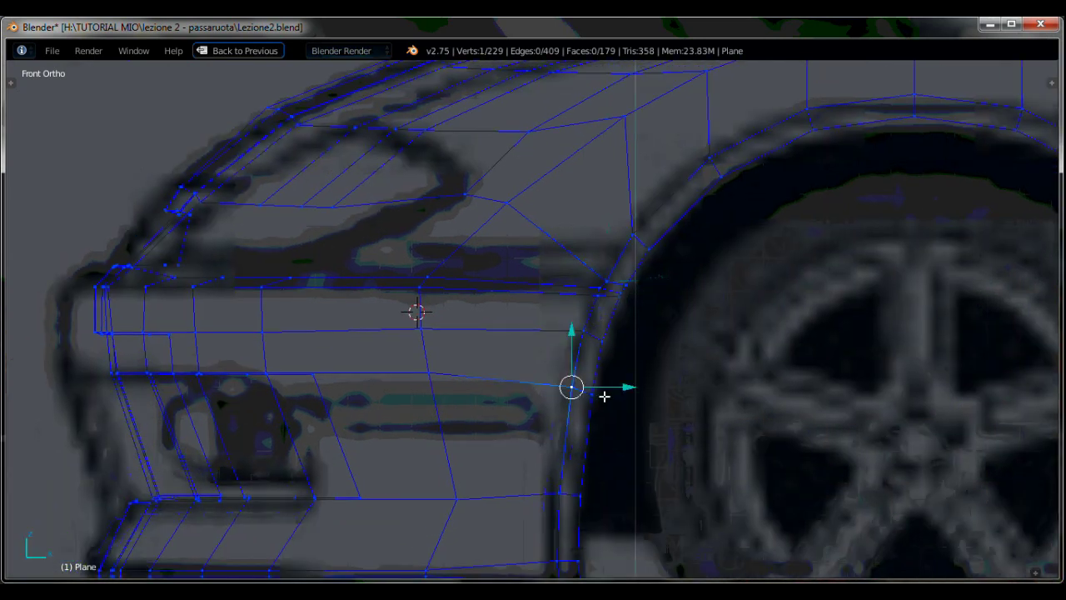
pyautogui.press('g')
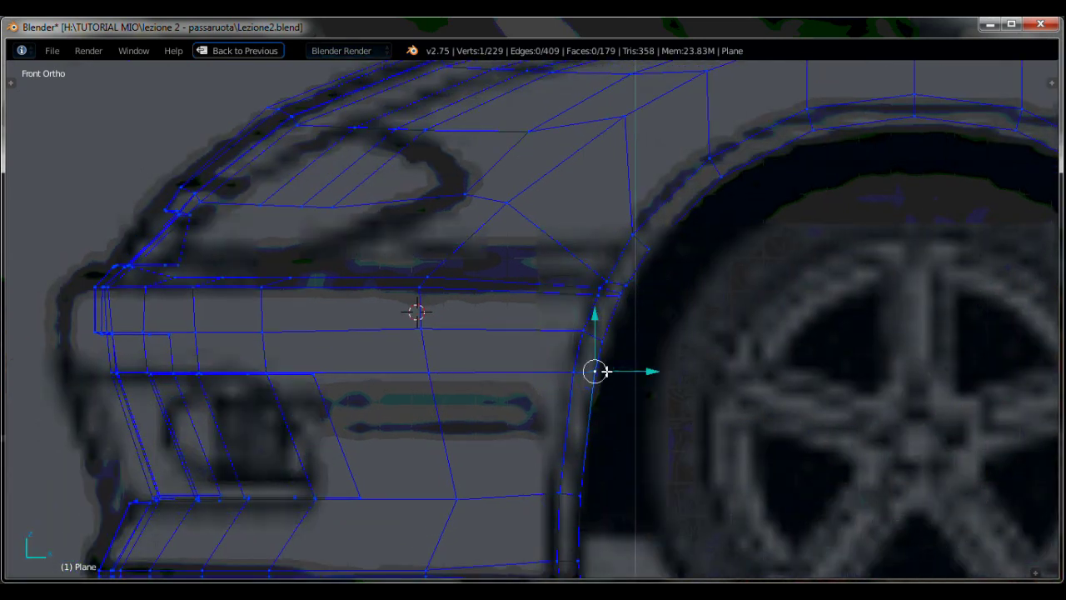
pyautogui.rightClick(572, 506)
pyautogui.scroll(-1, 572, 510)
pyautogui.scroll(-2, 590, 507)
# Leave edit mode and orbit the smoothed car front, now 5,728 faces.
pyautogui.press('Tab')
pyautogui.press('Tab')
pyautogui.hotkey('ctrl', 'Up')
pyautogui.hotkey('ctrl', 'Up')
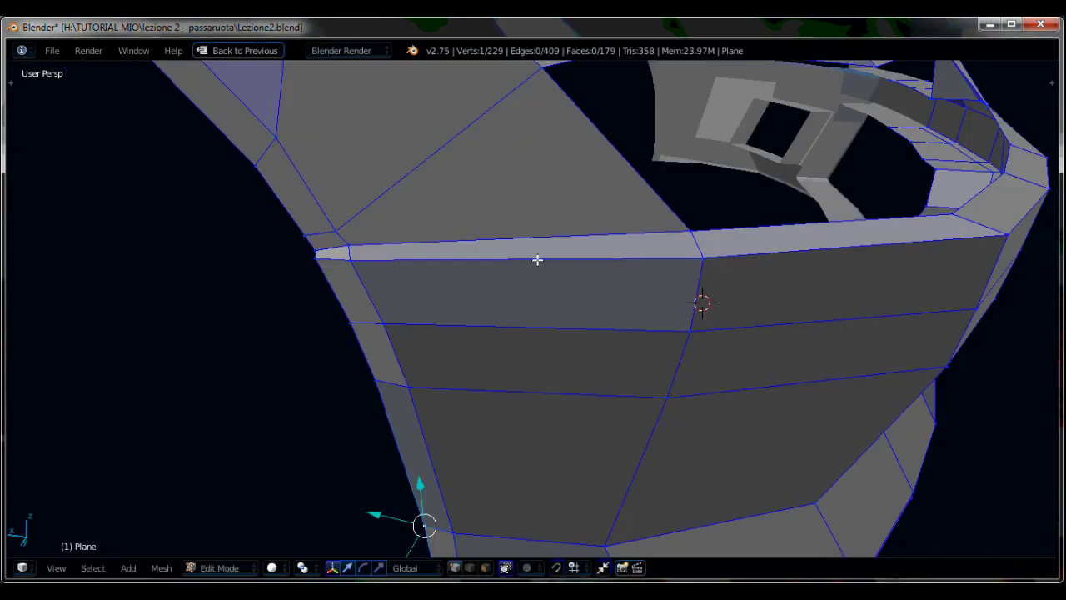
pyautogui.press('Tab')
pyautogui.scroll(-3, 745, 331)
pyautogui.moveTo(745, 330)
pyautogui.mouseDown(button='middle')
pyautogui.moveTo(662, 332)
pyautogui.moveTo(741, 368)
pyautogui.mouseUp(button='middle')
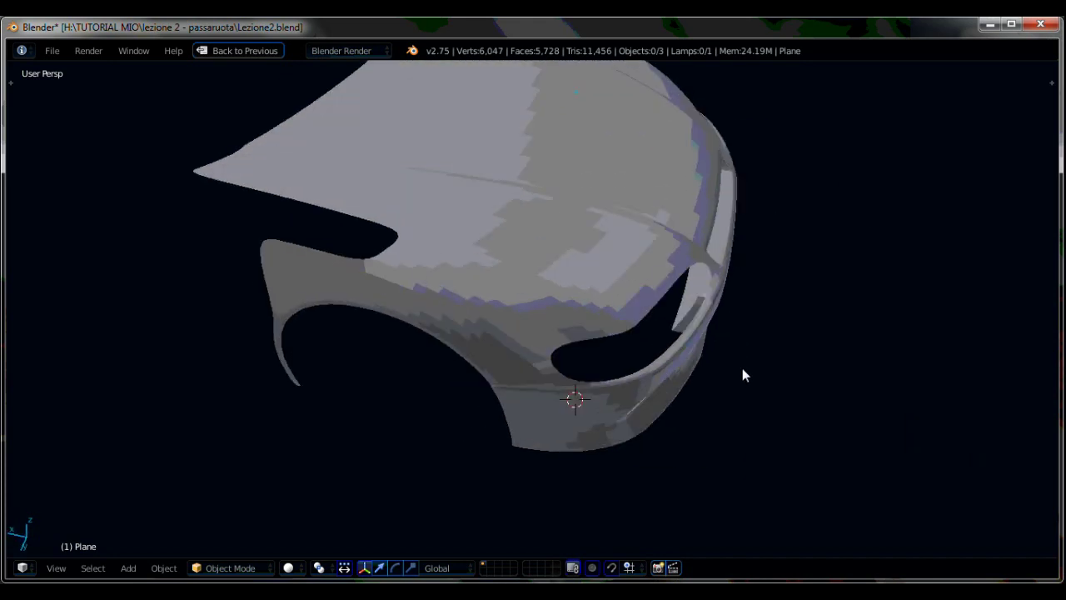
# Add a centred edge loop across the hood above the headlight and raise it slightly along Z.
pyautogui.press('Tab')
pyautogui.scroll(2, 489, 304)
pyautogui.moveTo(461, 290)
pyautogui.mouseDown(button='middle')
pyautogui.moveTo(502, 302)
pyautogui.moveTo(563, 351)
pyautogui.mouseUp(button='middle')
pyautogui.hotkey('ctrl', 'r')
pyautogui.click(509, 269)
pyautogui.rightClick(509, 269)
pyautogui.press('g')
pyautogui.press('z')
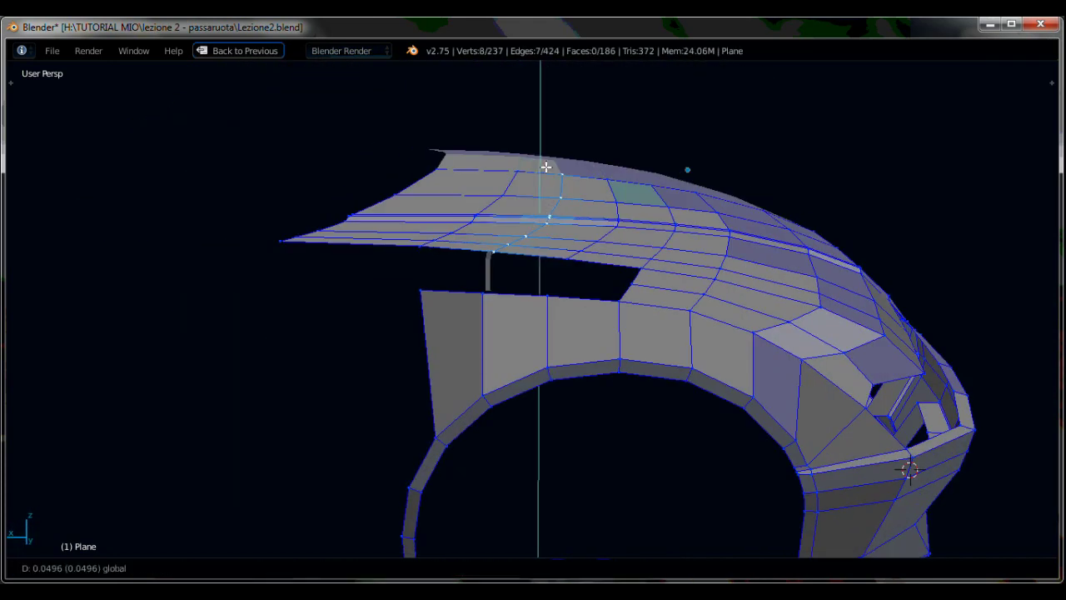
pyautogui.click(554, 279)
# Fill two gaps between the hood loops with new faces, one beside the other.
pyautogui.moveTo(555, 278); pyautogui.dragTo(574, 313, button='middle')
pyautogui.rightClick(573, 311)
pyautogui.keyDown('shift'); pyautogui.rightClick(558, 360); pyautogui.keyUp('shift')
pyautogui.keyDown('shift'); pyautogui.rightClick(494, 360); pyautogui.keyUp('shift')
pyautogui.keyDown('shift'); pyautogui.rightClick(500, 303); pyautogui.keyUp('shift')
pyautogui.press('f')
pyautogui.rightClick(500, 304)
pyautogui.keyDown('shift'); pyautogui.rightClick(494, 360); pyautogui.keyUp('shift')
pyautogui.press('f')
# Cut a centred loop across the two new left faces and select the headlight hole's edge.
pyautogui.hotkey('ctrl', 'r')
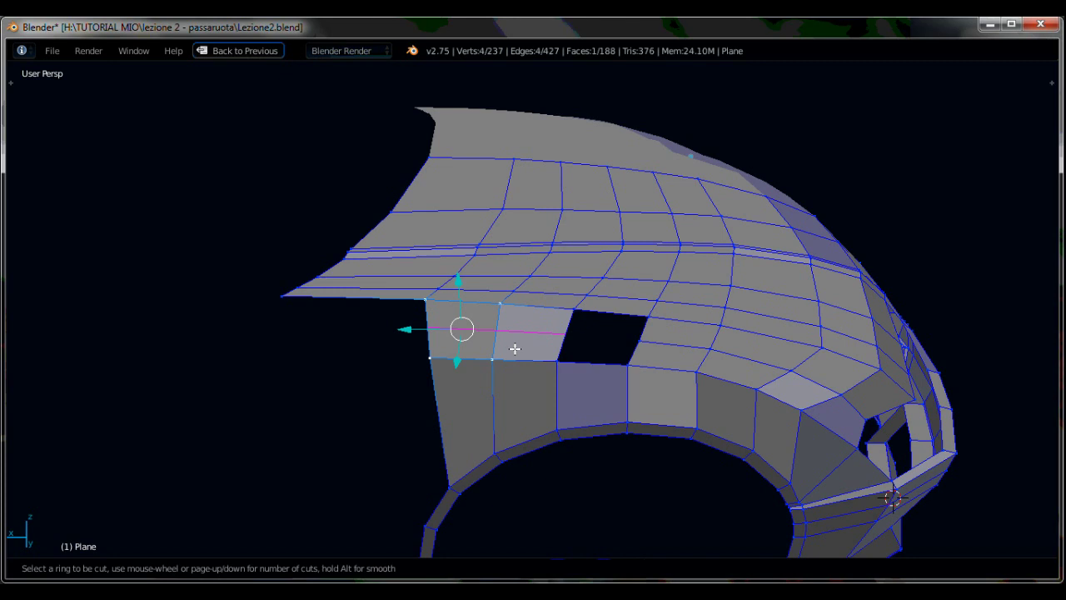
pyautogui.click(513, 347)
pyautogui.rightClick(514, 286)
pyautogui.moveTo(513, 285)
pyautogui.mouseDown(button='middle')
pyautogui.moveTo(603, 339)
pyautogui.moveTo(431, 199)
pyautogui.mouseUp(button='middle')
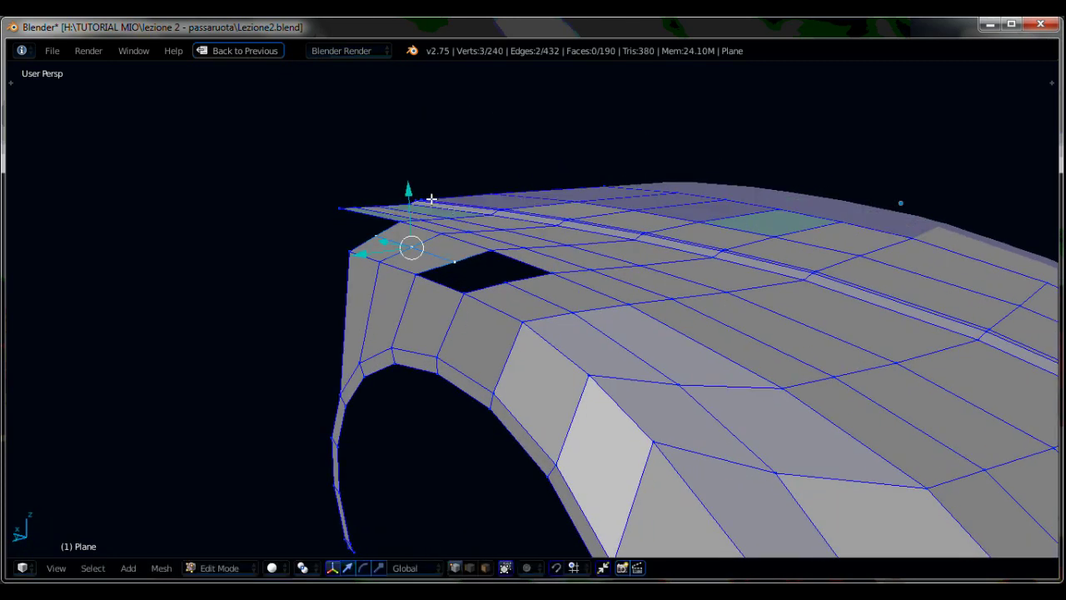
pyautogui.keyDown('ctrl'); pyautogui.rightClick(503, 282); pyautogui.keyUp('ctrl')
pyautogui.moveTo(464, 302); pyautogui.dragTo(430, 298, button='middle')
pyautogui.rightClick(452, 380)
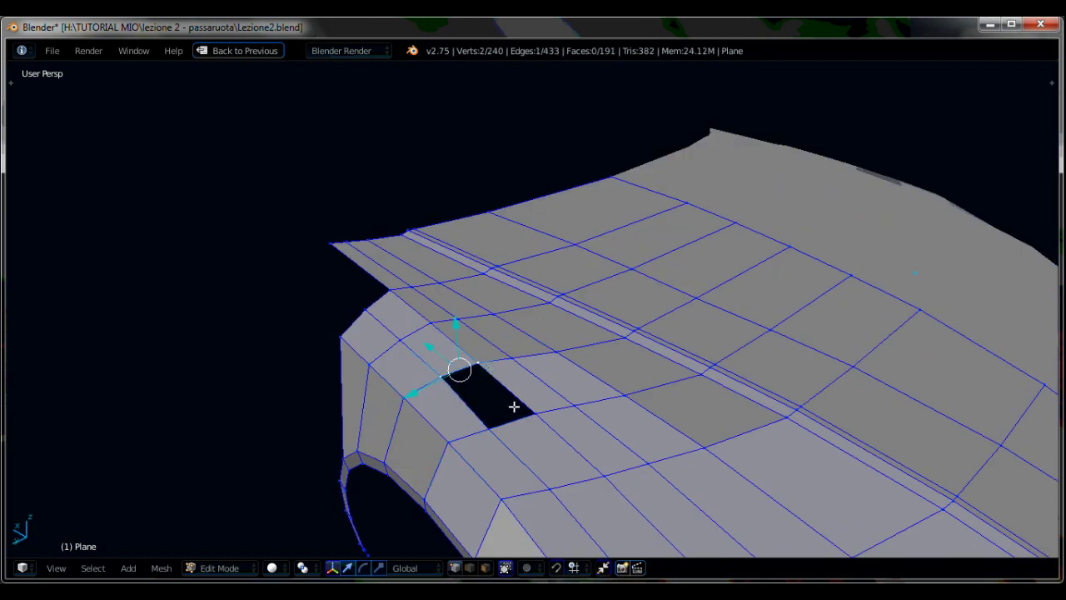
# Review the smoothed surface of the whole car front outside Edit Mode.
pyautogui.press('Tab')
pyautogui.scroll(-3, 619, 348)
pyautogui.moveTo(620, 348)
pyautogui.mouseDown(button='middle')
pyautogui.moveTo(571, 347)
pyautogui.moveTo(561, 330)
pyautogui.moveTo(605, 302)
pyautogui.moveTo(597, 311)
pyautogui.moveTo(615, 316)
pyautogui.mouseUp(button='middle')
pyautogui.scroll(3, 561, 331)
# Zoom in on the wheel-arch edge in Edit Mode and select a vertex on the arch.
pyautogui.scroll(3, 615, 316)
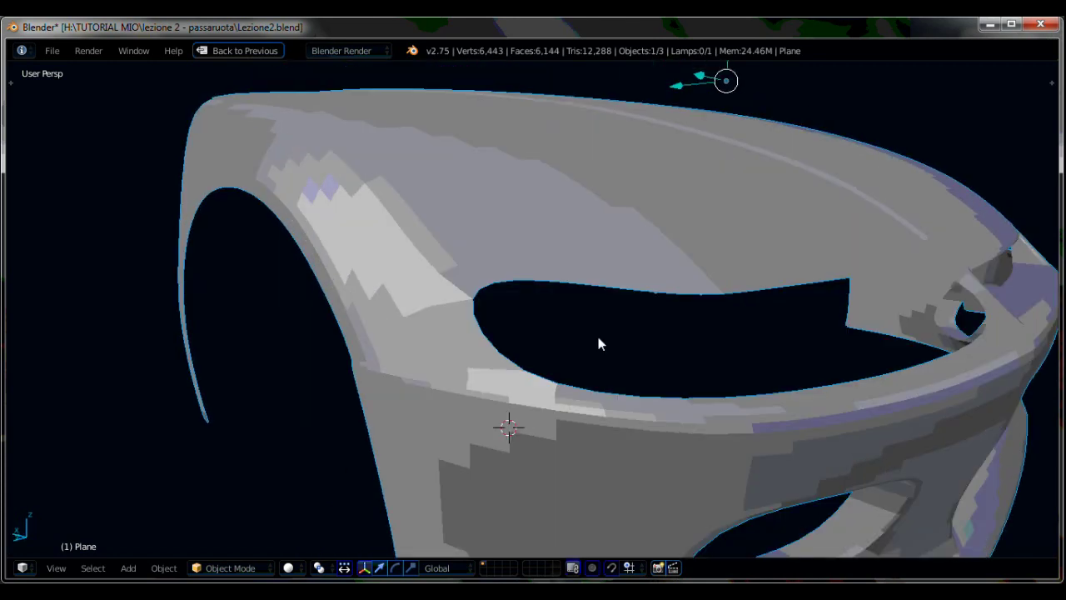
pyautogui.scroll(3, 600, 342)
pyautogui.scroll(2, 601, 340)
pyautogui.press('Tab')
pyautogui.moveTo(528, 348)
pyautogui.mouseDown(button='middle')
pyautogui.moveTo(618, 333)
pyautogui.moveTo(608, 343)
pyautogui.mouseUp(button='middle')
pyautogui.rightClick(602, 308)
# Compare the smoothed shape against the edit cage, ending on a front view of the car.
pyautogui.press('Tab')
pyautogui.scroll(-8, 710, 341)
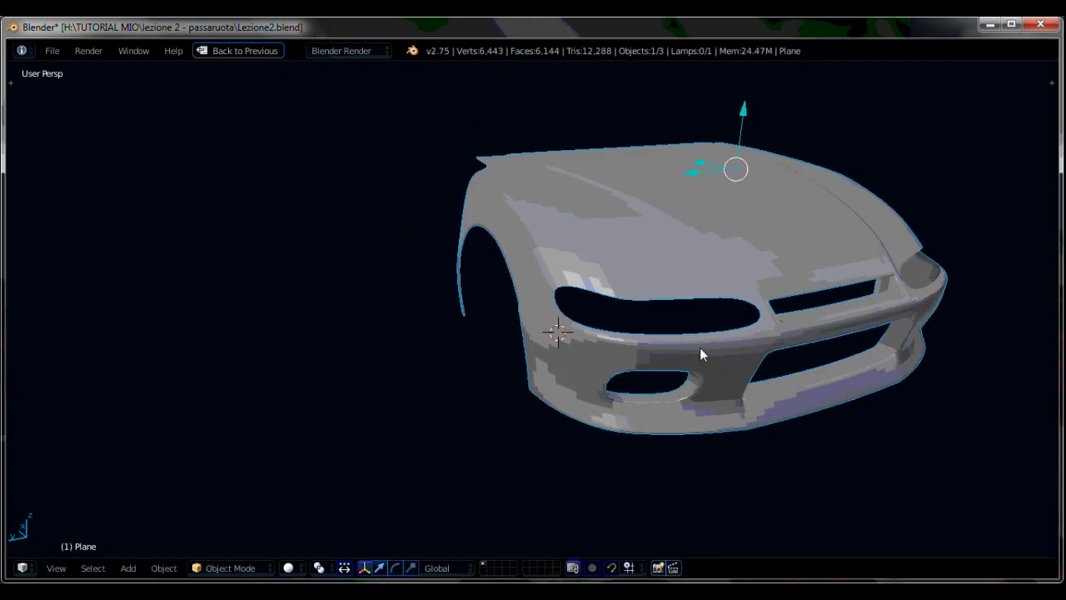
pyautogui.scroll(3, 691, 363)
pyautogui.scroll(2, 658, 354)
pyautogui.press('Tab')
pyautogui.scroll(4, 646, 340)
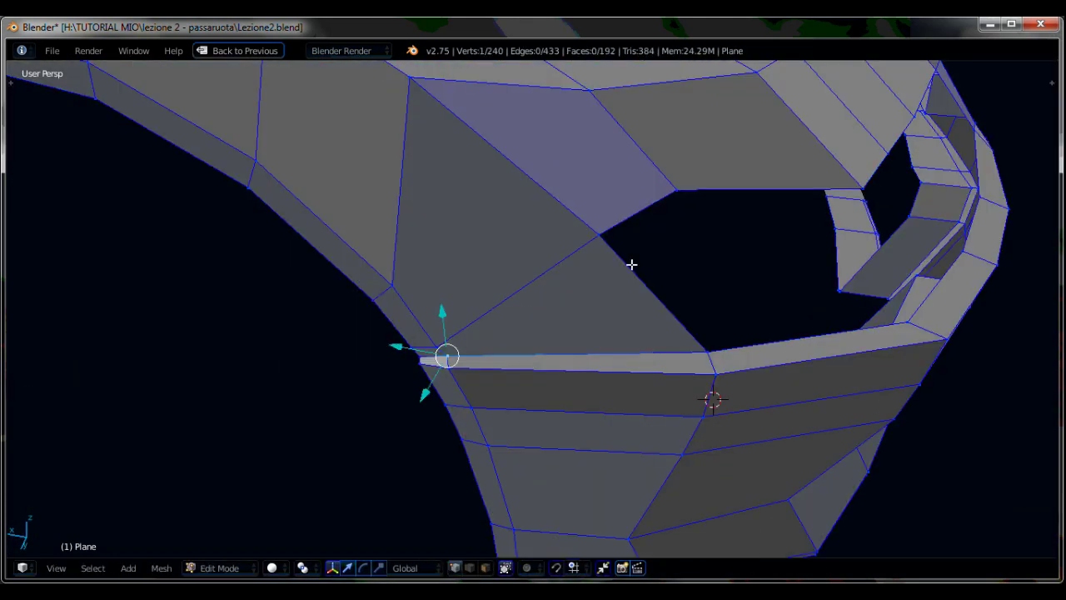
pyautogui.scroll(-5, 666, 264)
pyautogui.press('Tab')
pyautogui.moveTo(716, 283)
pyautogui.mouseDown(button='middle')
pyautogui.moveTo(620, 233)
pyautogui.moveTo(571, 346)
pyautogui.moveTo(555, 346)
pyautogui.moveTo(594, 343)
pyautogui.mouseUp(button='middle')
pyautogui.scroll(3, 648, 325)
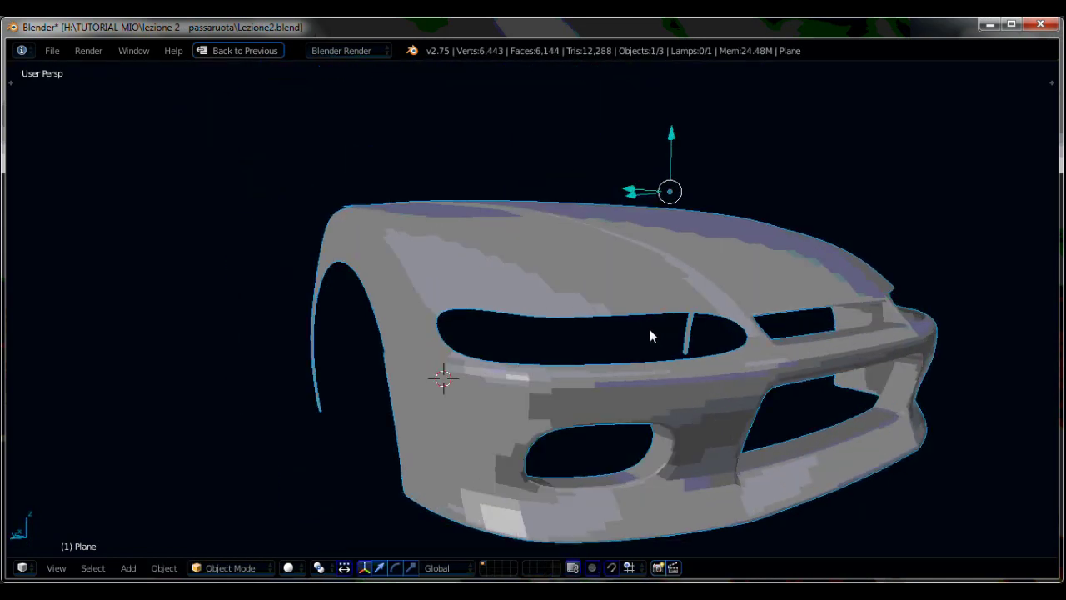
# Lower the fender's top edge row by -0.1029 along Z.
pyautogui.press('Tab')
pyautogui.scroll(3, 537, 292)
pyautogui.moveTo(455, 264); pyautogui.dragTo(502, 300, button='middle')
pyautogui.keyDown('ctrl'); pyautogui.click(400, 233); pyautogui.keyUp('ctrl')
pyautogui.moveTo(400, 233)
pyautogui.mouseDown(button='middle')
pyautogui.moveTo(423, 202)
pyautogui.moveTo(363, 179)
pyautogui.mouseUp(button='middle')
pyautogui.moveTo(374, 164); pyautogui.dragTo(371, 166)
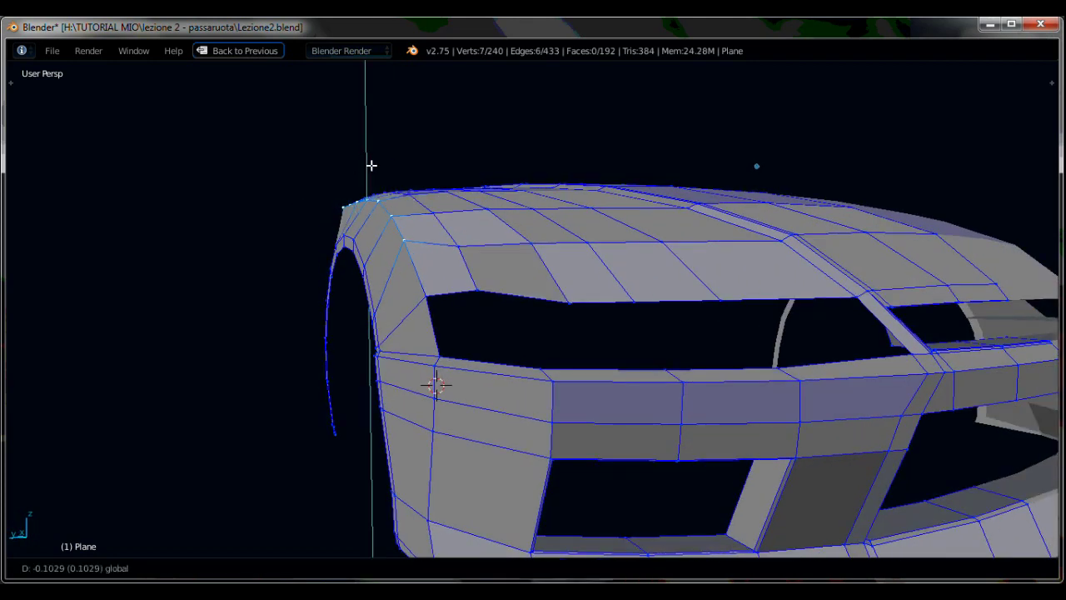
pyautogui.click(372, 170)
# Inspect the subdivided body from a three-quarter front view.
pyautogui.press('Tab')
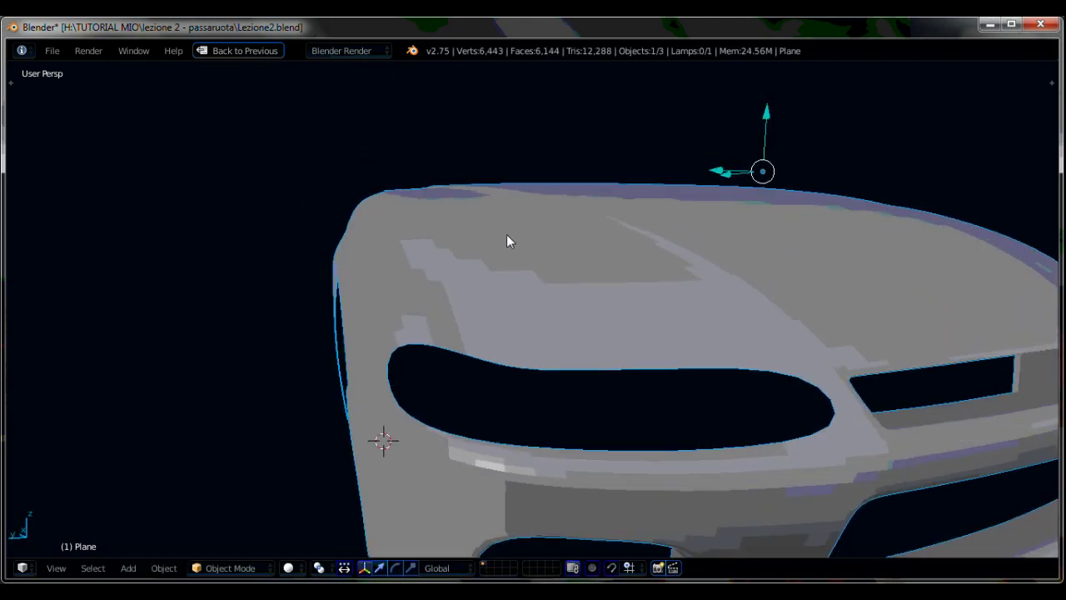
pyautogui.scroll(-5, 506, 271)
pyautogui.moveTo(550, 411)
pyautogui.mouseDown(button='middle')
pyautogui.moveTo(599, 424)
pyautogui.moveTo(657, 353)
pyautogui.moveTo(750, 353)
pyautogui.moveTo(780, 335)
pyautogui.moveTo(678, 435)
pyautogui.moveTo(608, 358)
pyautogui.moveTo(628, 350)
pyautogui.mouseUp(button='middle')
pyautogui.press('Tab')
pyautogui.scroll(1, 747, 355)
pyautogui.scroll(2, 747, 353)
# Review the smoothed car front head-on and restore the four-view layout.
pyautogui.press('Tab')
pyautogui.scroll(2, 578, 352)
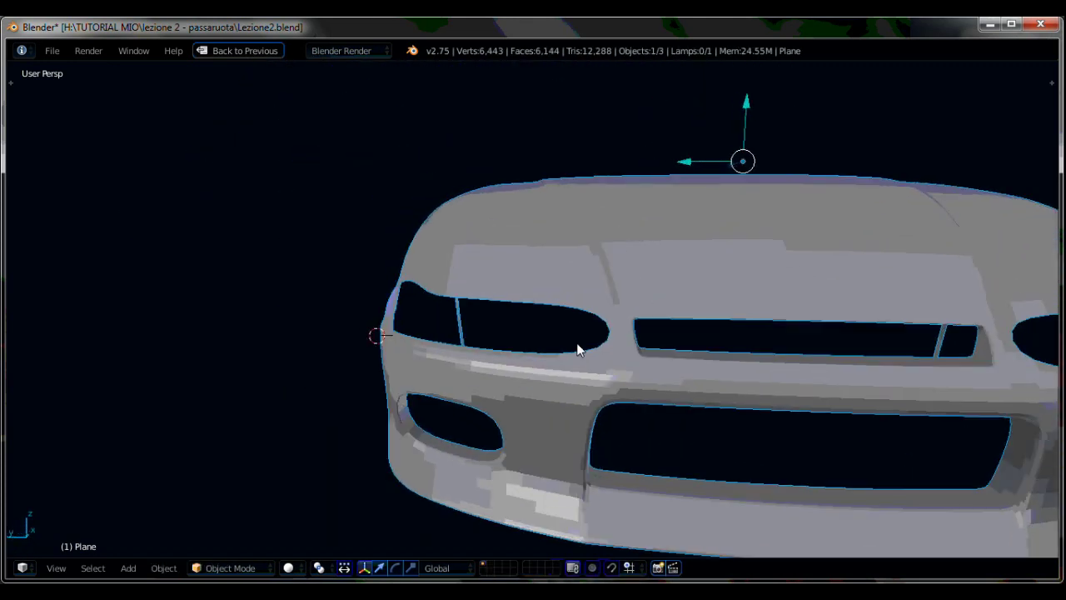
pyautogui.scroll(2, 581, 437)
pyautogui.scroll(-3, 581, 429)
pyautogui.moveTo(582, 430)
pyautogui.mouseDown(button='middle')
pyautogui.moveTo(605, 371)
pyautogui.moveTo(579, 340)
pyautogui.mouseUp(button='middle')
pyautogui.scroll(-2, 580, 339)
pyautogui.scroll(-1, 567, 336)
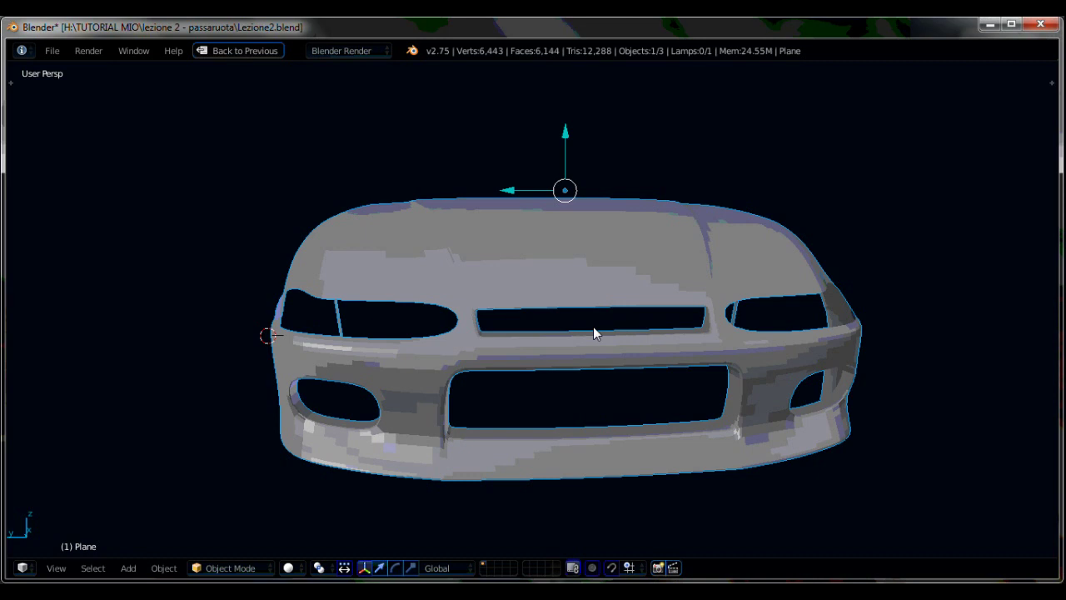
pyautogui.hotkey('ctrl', 'Up')
# In edit mode, raise the row of vertices along the panel slightly.
pyautogui.scroll(2, 841, 519)
pyautogui.press('Tab')
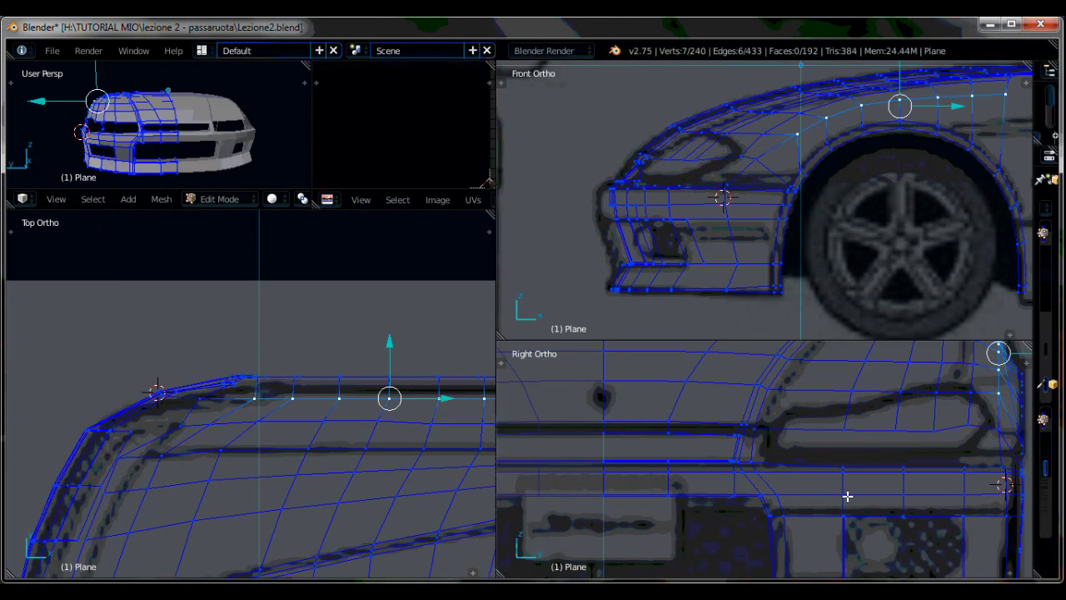
pyautogui.scroll(2, 638, 464)
pyautogui.rightClick(638, 466)
pyautogui.scroll(1, 706, 471)
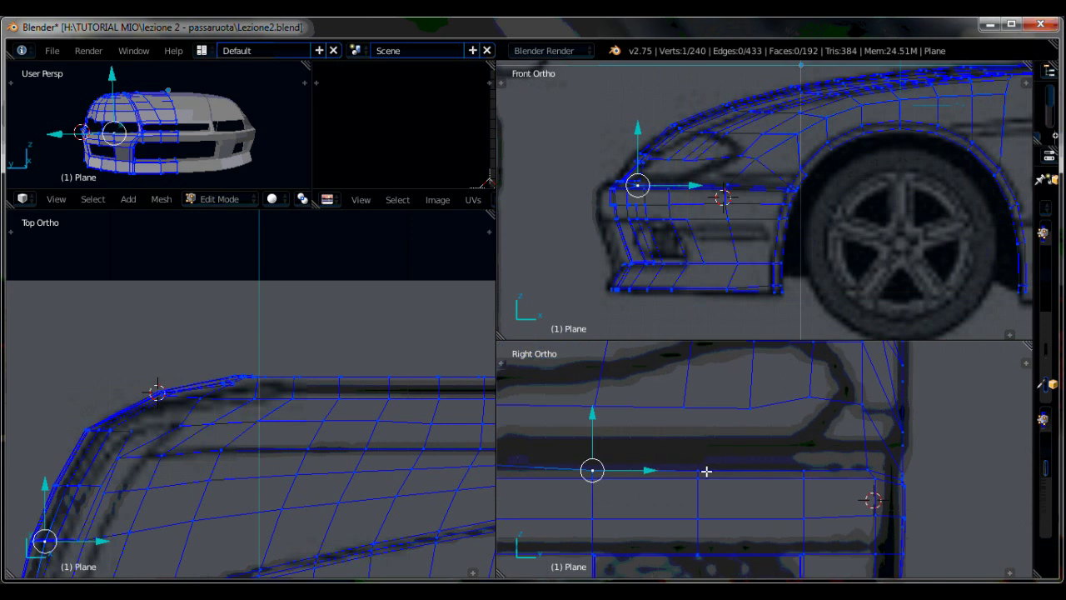
pyautogui.keyDown('ctrl'); pyautogui.rightClick(865, 463); pyautogui.keyUp('ctrl')
pyautogui.moveTo(749, 420); pyautogui.dragTo(749, 408)
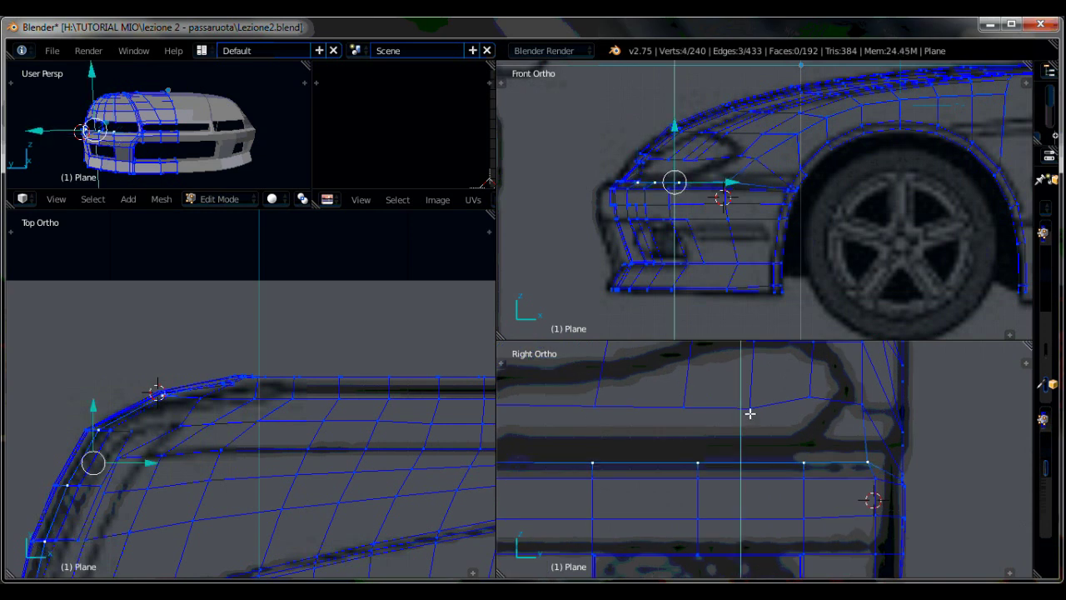
# Move the wheel-arch corner edge onto the reference outline.
pyautogui.scroll(3, 752, 233)
pyautogui.scroll(1, 750, 237)
pyautogui.keyDown('shift'); pyautogui.moveTo(747, 238); pyautogui.dragTo(727, 265, button='middle'); pyautogui.keyUp('shift')
pyautogui.rightClick(801, 246)
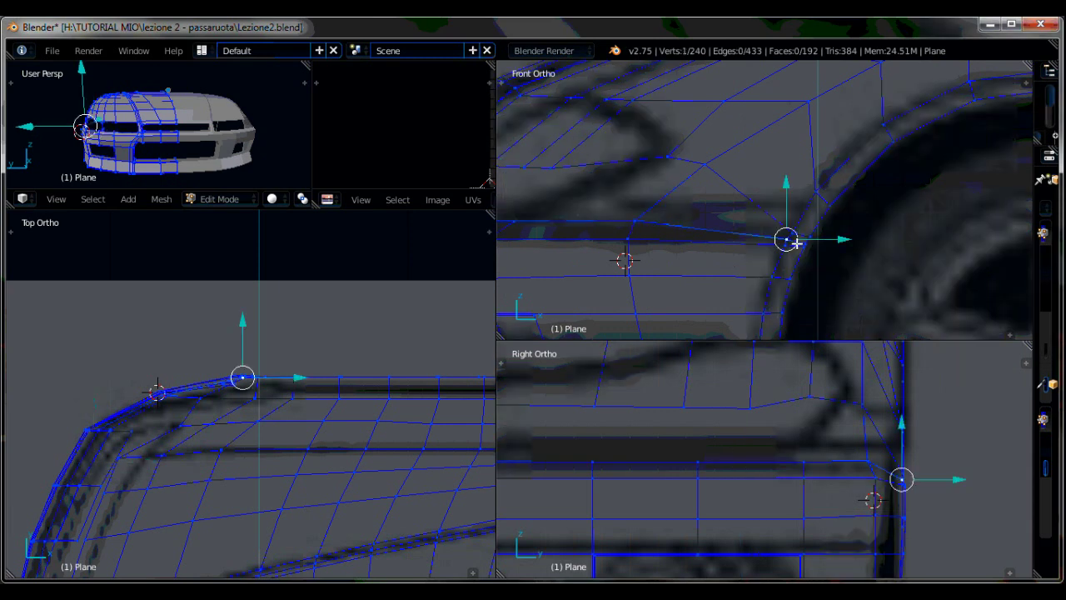
pyautogui.scroll(3, 837, 247)
pyautogui.keyDown('shift'); pyautogui.rightClick(841, 279); pyautogui.keyUp('shift')
pyautogui.press('g')
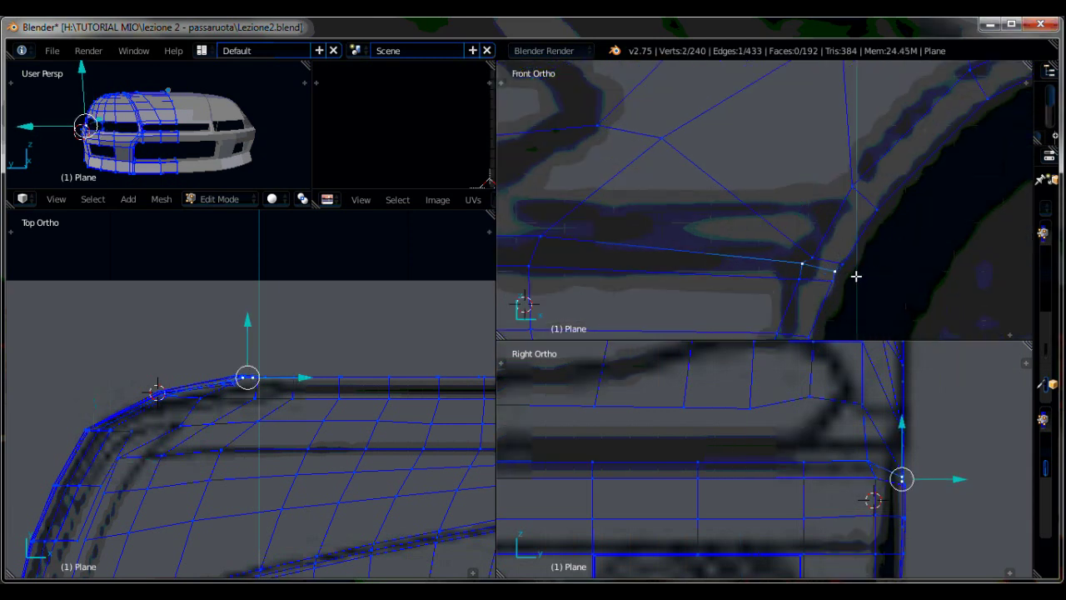
pyautogui.press('g')
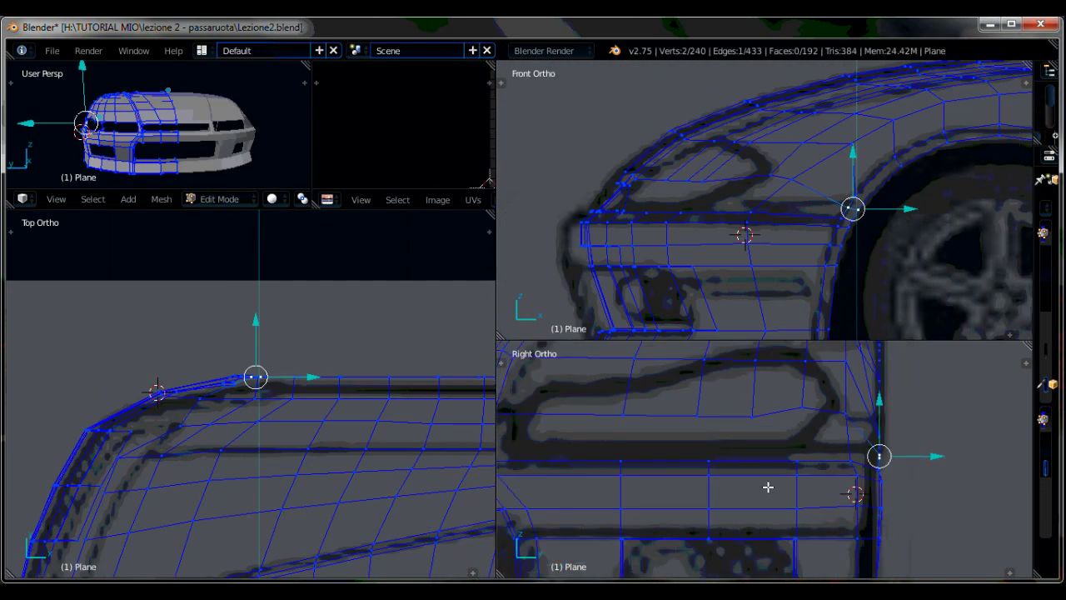
# Shift two neighbouring vertices along the Y axis to match the top-view reference.
pyautogui.scroll(3, 768, 486)
pyautogui.rightClick(643, 447)
pyautogui.keyDown('shift'); pyautogui.rightClick(638, 496); pyautogui.keyUp('shift')
pyautogui.press('g')
pyautogui.press('y')
pyautogui.click(690, 476)
pyautogui.scroll(3, 238, 321)
pyautogui.scroll(3, 223, 343)
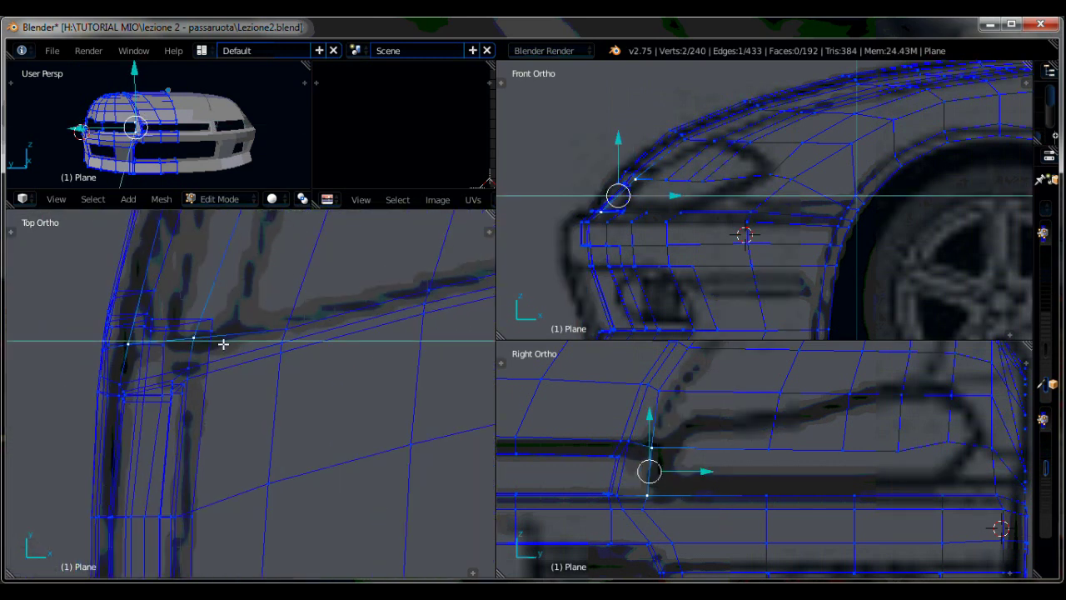
pyautogui.click(223, 343)
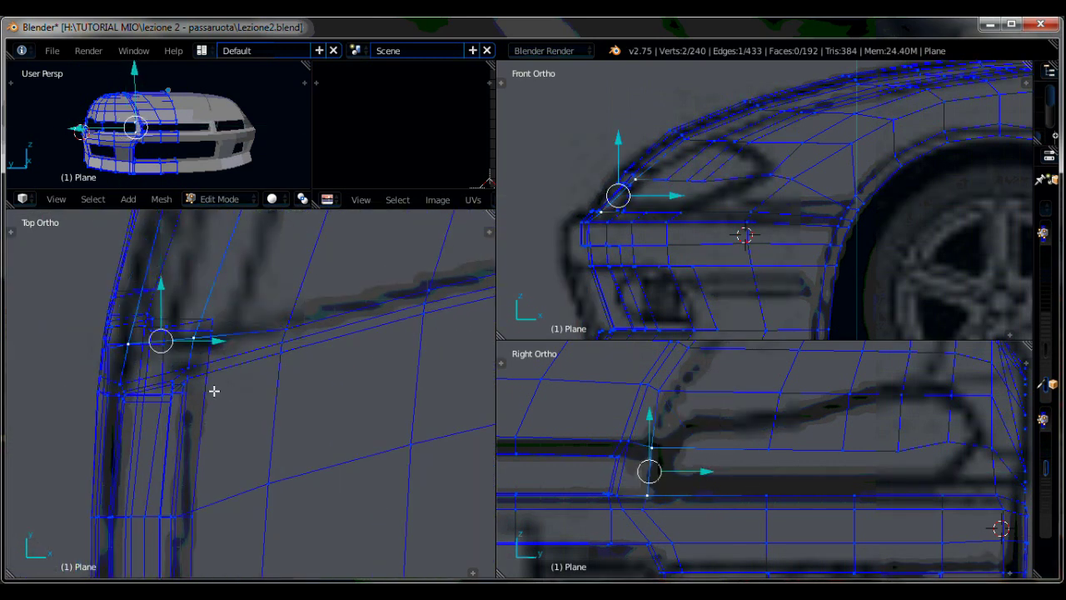
# Select the vertices along the headlight's top edge in the side view.
pyautogui.scroll(4, 214, 90)
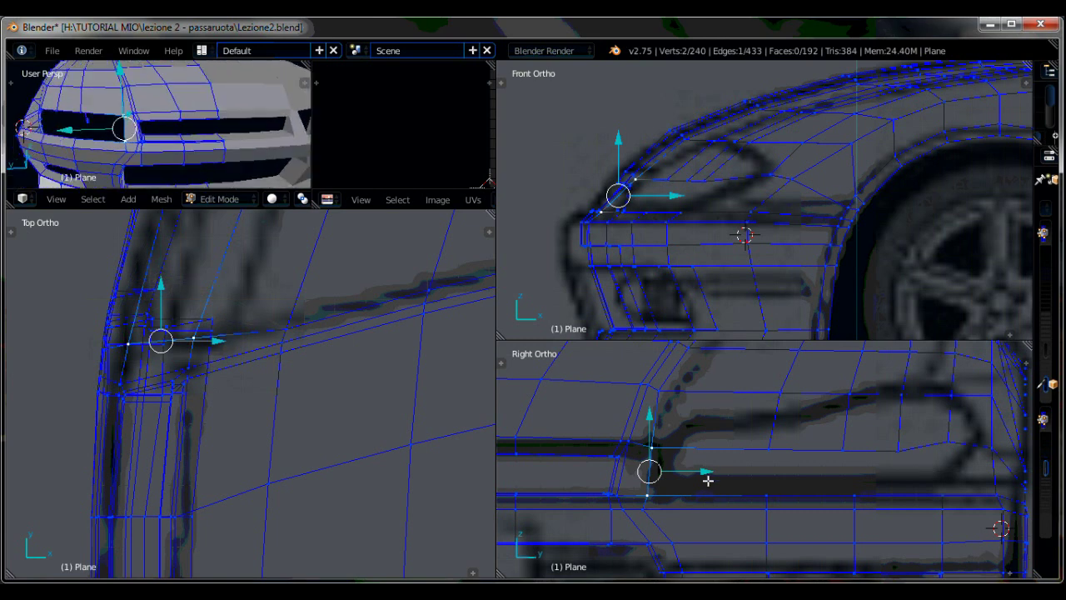
pyautogui.rightClick(652, 447)
pyautogui.keyDown('shift'); pyautogui.moveTo(944, 459); pyautogui.dragTo(824, 474, button='middle'); pyautogui.keyUp('shift')
pyautogui.rightClick(833, 478)
pyautogui.keyDown('shift'); pyautogui.rightClick(657, 478); pyautogui.keyUp('shift')
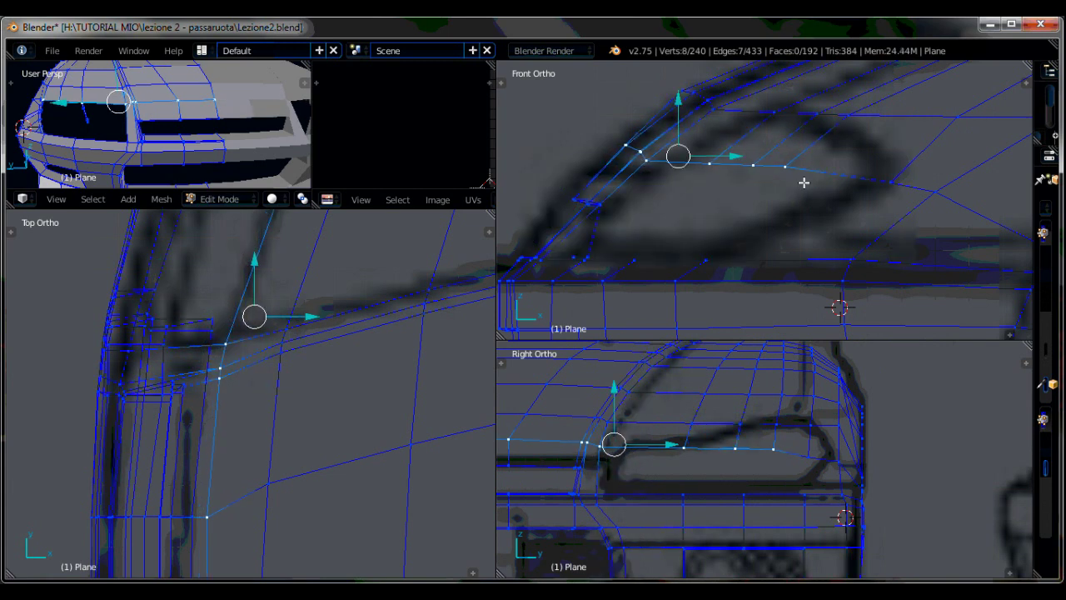
pyautogui.press('Tab')
pyautogui.press('Tab')
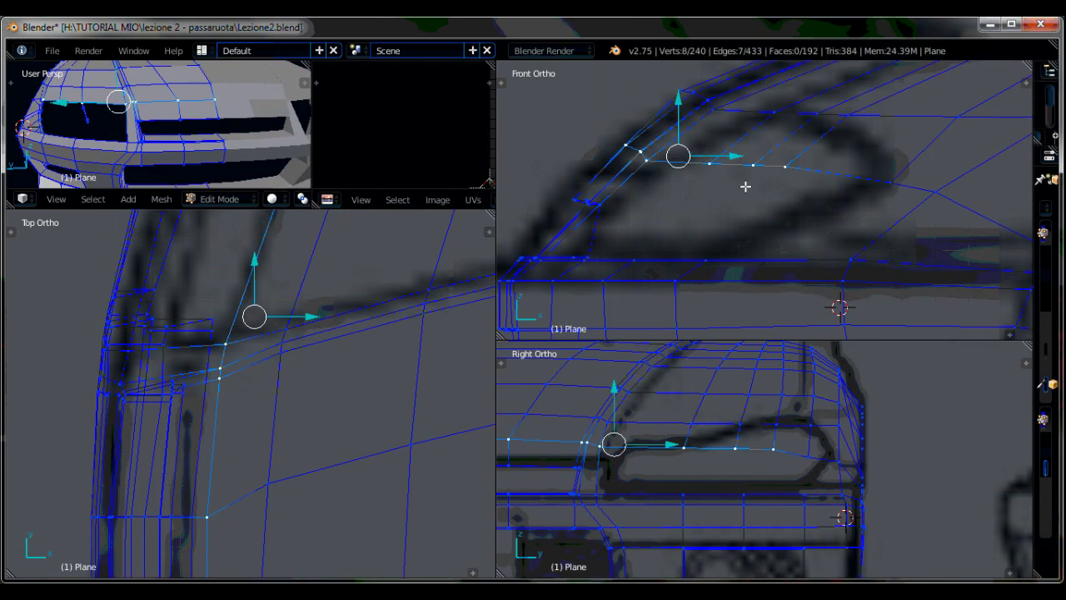
# Nudge a headlight rim vertex up to follow the headlight outline.
pyautogui.scroll(2, 765, 447)
pyautogui.rightClick(654, 442)
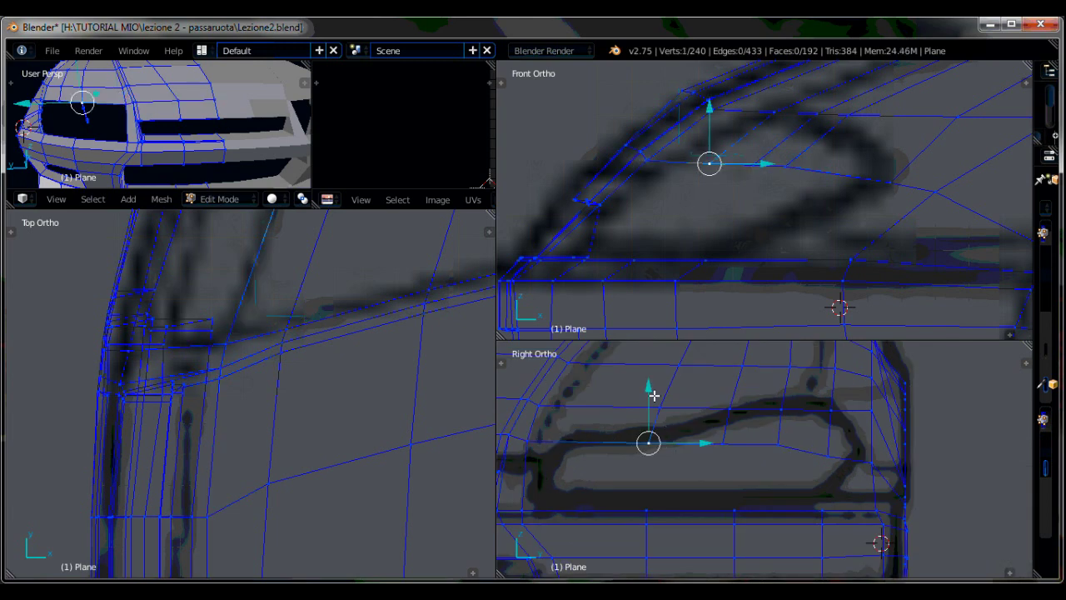
pyautogui.scroll(-5, 286, 379)
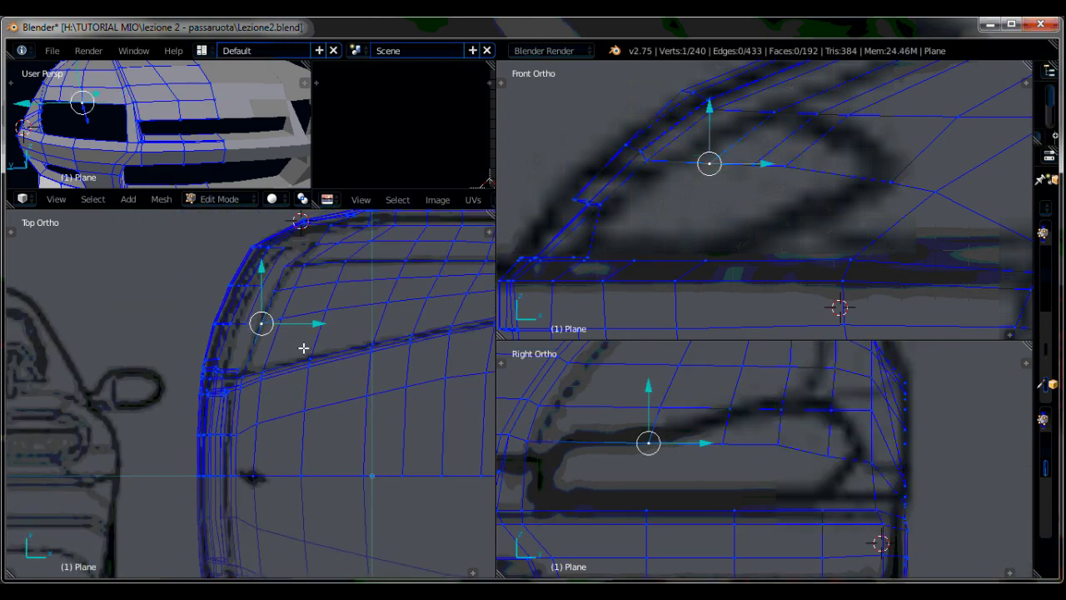
pyautogui.scroll(3, 302, 350)
pyautogui.moveTo(640, 394); pyautogui.dragTo(643, 388)
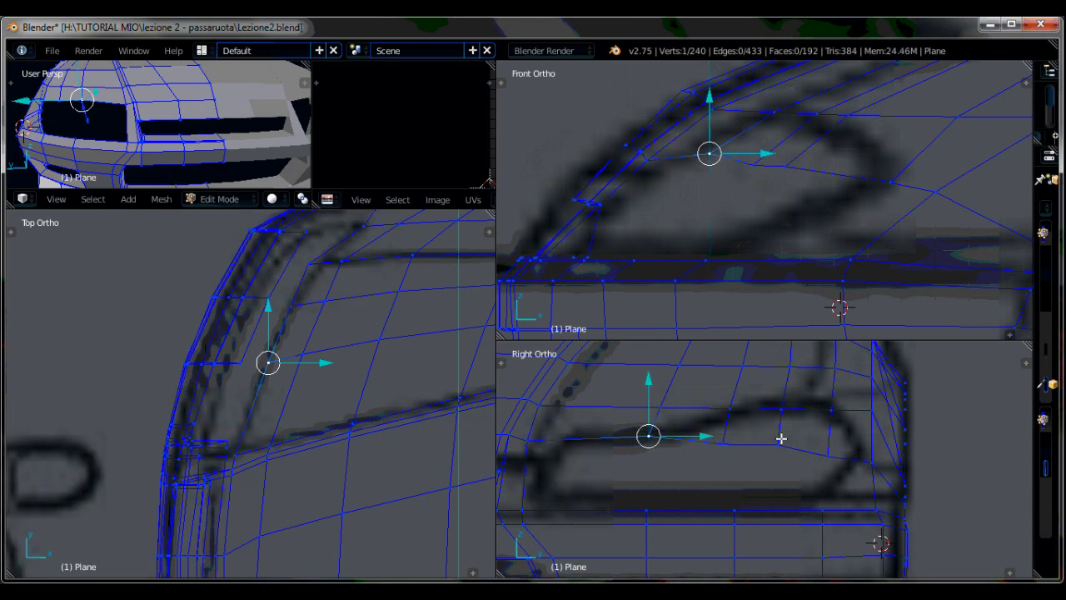
pyautogui.moveTo(648, 435)
pyautogui.mouseDown()
pyautogui.moveTo(727, 428)
pyautogui.moveTo(733, 400)
pyautogui.mouseUp()
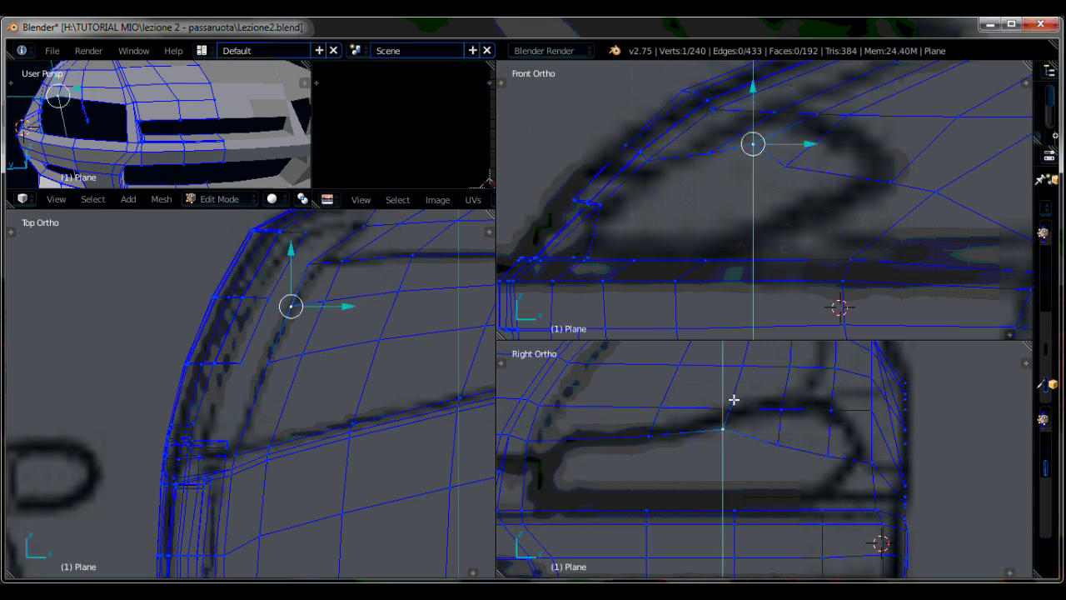
pyautogui.moveTo(108, 104); pyautogui.dragTo(141, 141, button='middle')
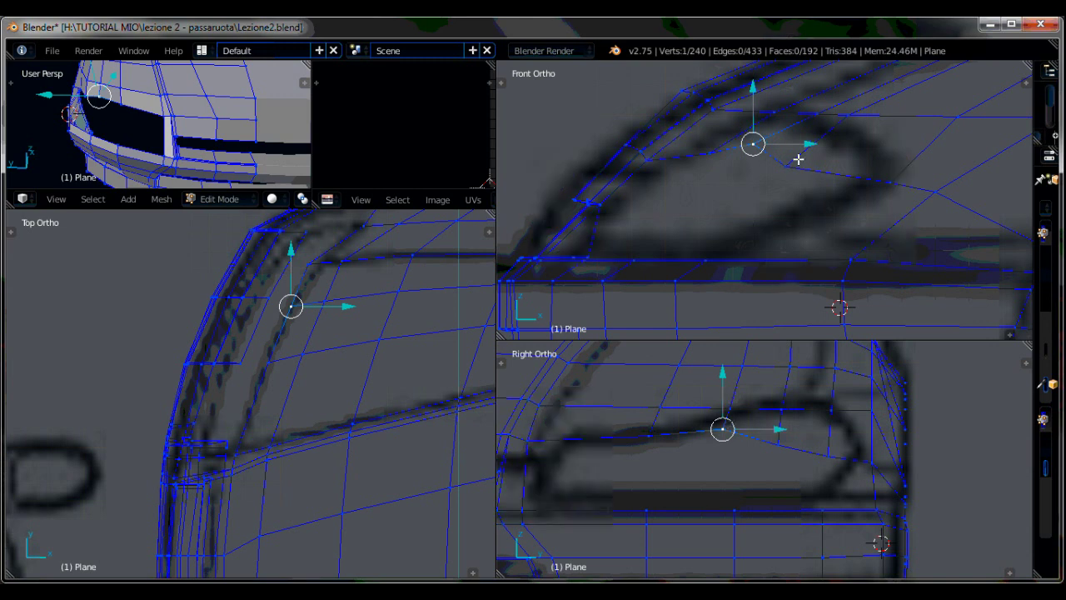
# Slide the headlight's inner-corner vertex along the X axis.
pyautogui.rightClick(329, 274)
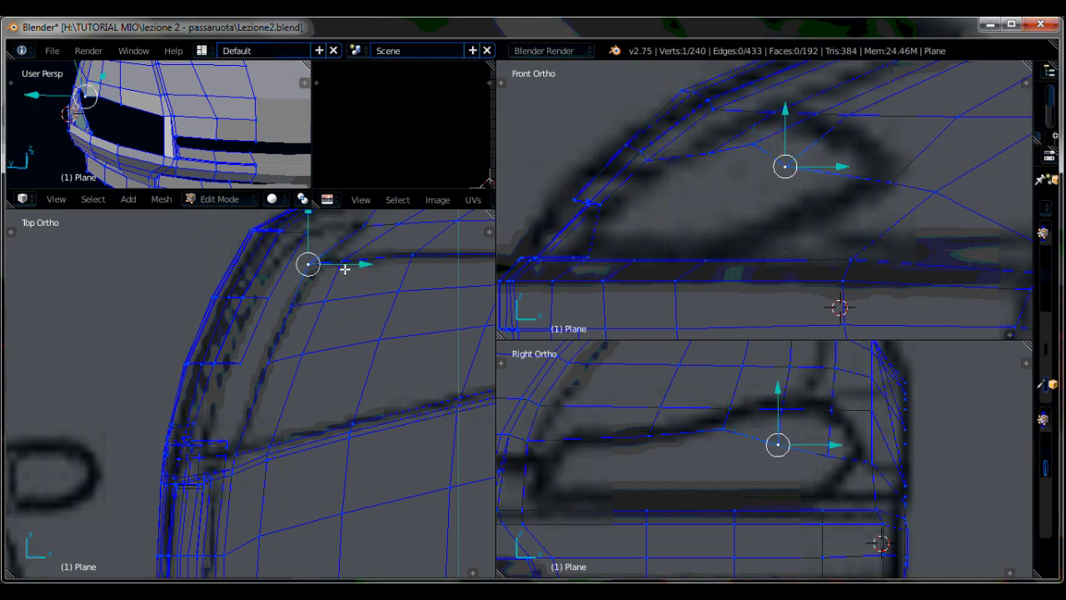
pyautogui.scroll(2, 350, 270)
pyautogui.rightClick(388, 331)
pyautogui.press('x')
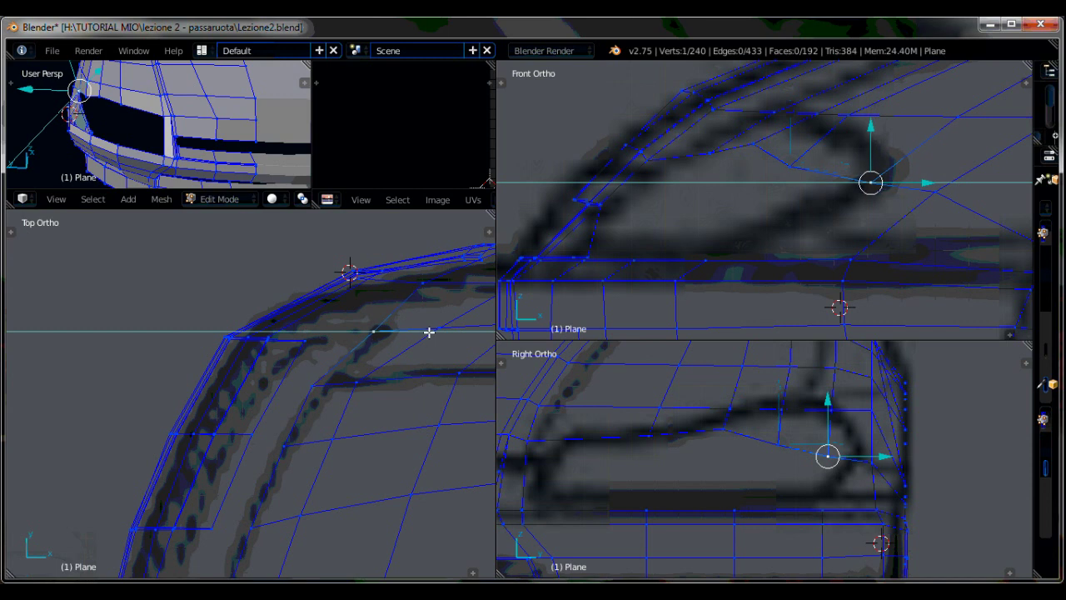
pyautogui.click(418, 332)
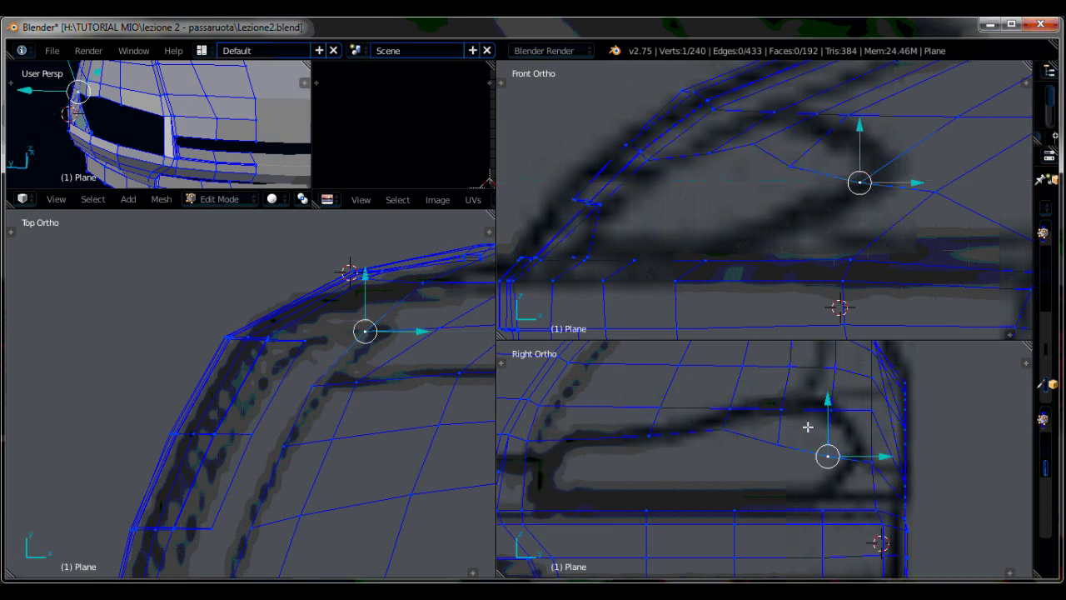
# Delete the two stray vertices at the headlight opening.
pyautogui.rightClick(779, 445)
pyautogui.keyDown('shift'); pyautogui.rightClick(851, 422); pyautogui.keyUp('shift')
pyautogui.press('x')
pyautogui.click(854, 405)
# Move the remaining opening vertices to match the headlight outline.
pyautogui.rightClick(763, 435)
pyautogui.press('g')
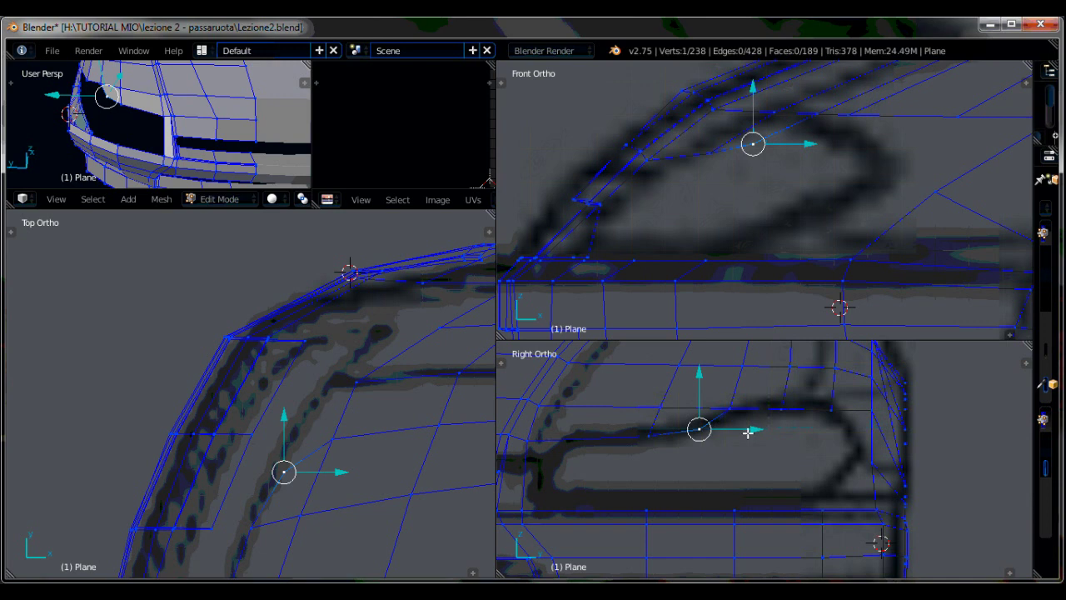
pyautogui.rightClick(791, 416)
pyautogui.rightClick(833, 381)
pyautogui.keyDown('ctrl'); pyautogui.scroll(-4, 838, 371); pyautogui.keyUp('ctrl')
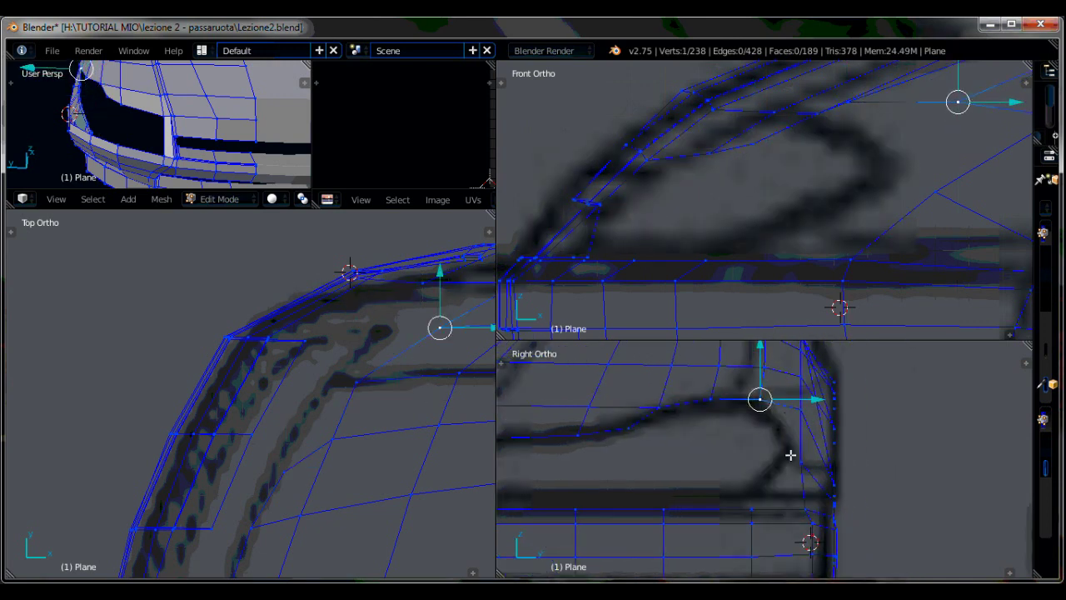
# Move the vertical column of seven vertices onto the reference.
pyautogui.keyDown('alt'); pyautogui.rightClick(807, 431); pyautogui.keyUp('alt')
pyautogui.scroll(-3, 828, 430)
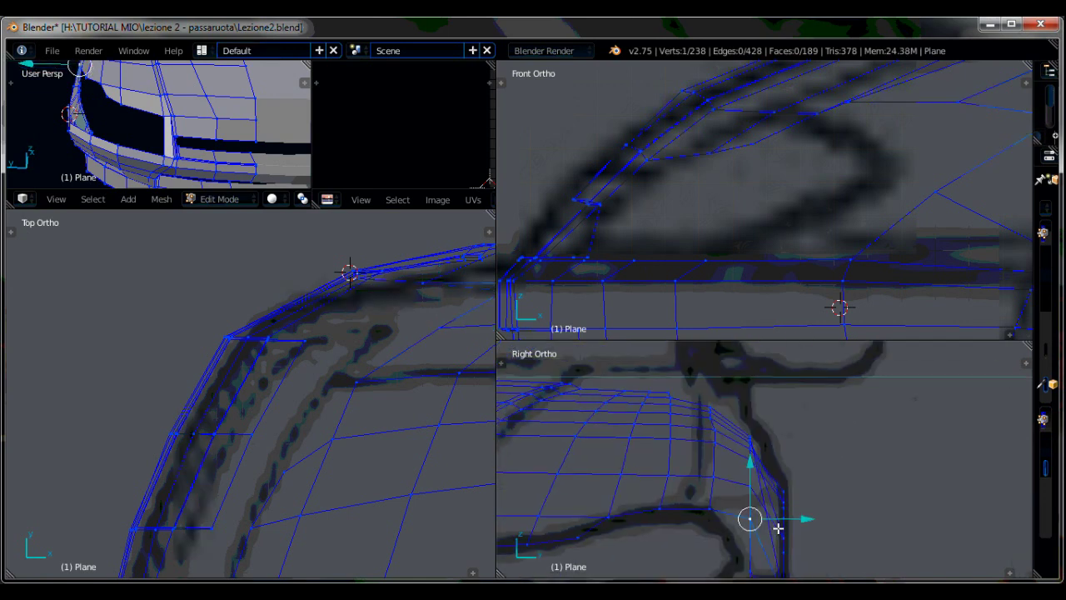
pyautogui.keyDown('ctrl'); pyautogui.hscroll(1, 764, 431); pyautogui.keyUp('ctrl')
pyautogui.keyDown('ctrl'); pyautogui.hscroll(1, 746, 440); pyautogui.keyUp('ctrl')
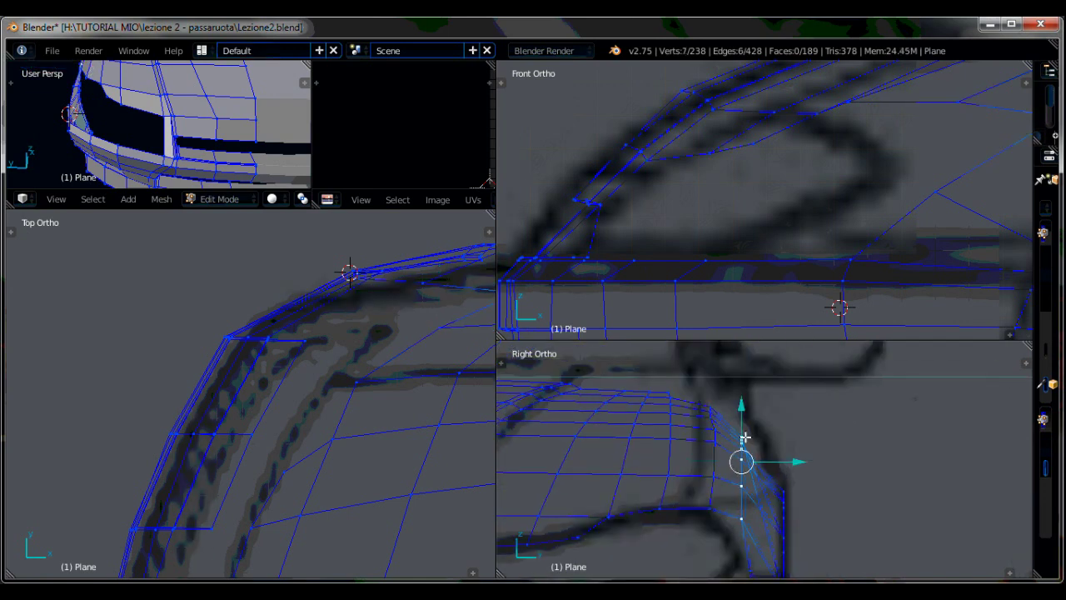
pyautogui.keyDown('shift'); pyautogui.scroll(-2, 754, 470); pyautogui.keyUp('shift')
pyautogui.scroll(-1, 754, 471)
pyautogui.scroll(-2, 774, 499)
pyautogui.scroll(-2, 783, 475)
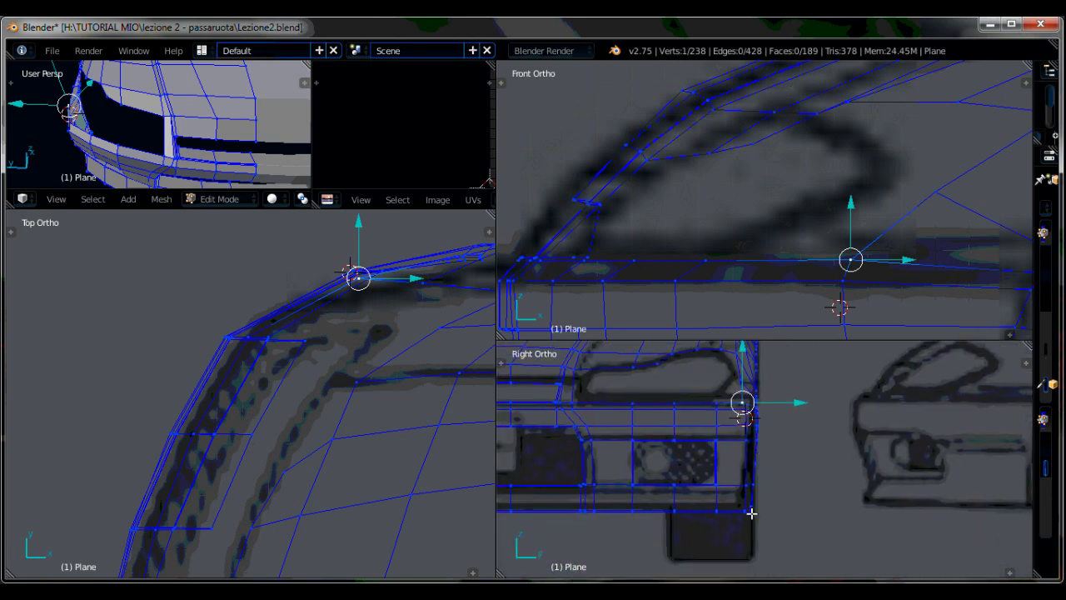
pyautogui.press('g')
pyautogui.click(388, 292)
# Select a fender-edge vertex and inspect the car front in the maximized perspective view.
pyautogui.scroll(2, 741, 433)
pyautogui.scroll(2, 741, 433)
pyautogui.rightClick(737, 438)
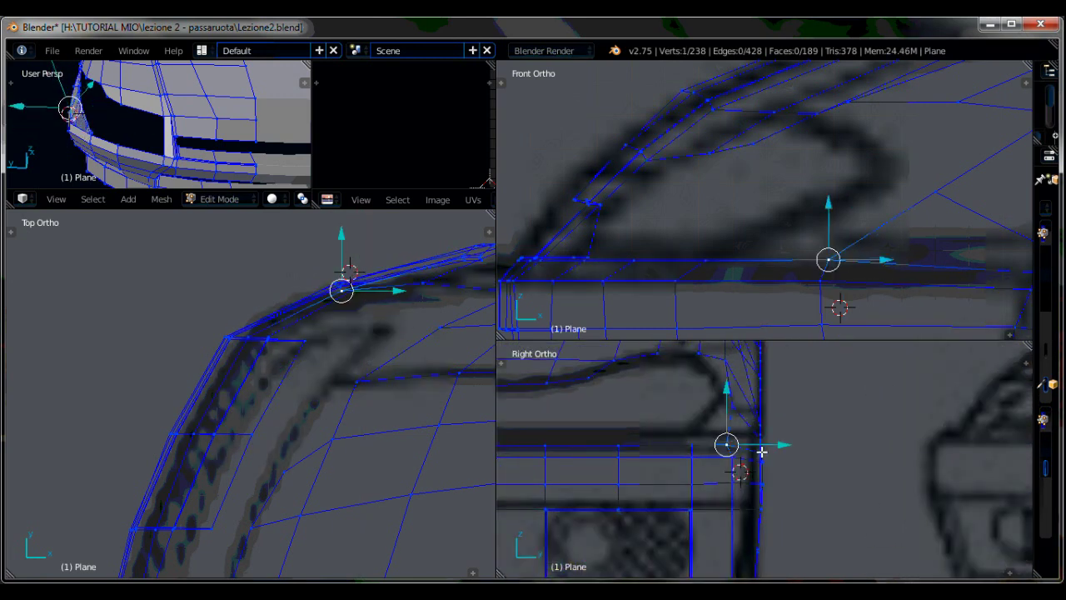
pyautogui.hotkey('ctrl', 'Up')
pyautogui.moveTo(405, 250); pyautogui.dragTo(559, 329, button='middle')
pyautogui.hotkey('ctrl', 'Up')
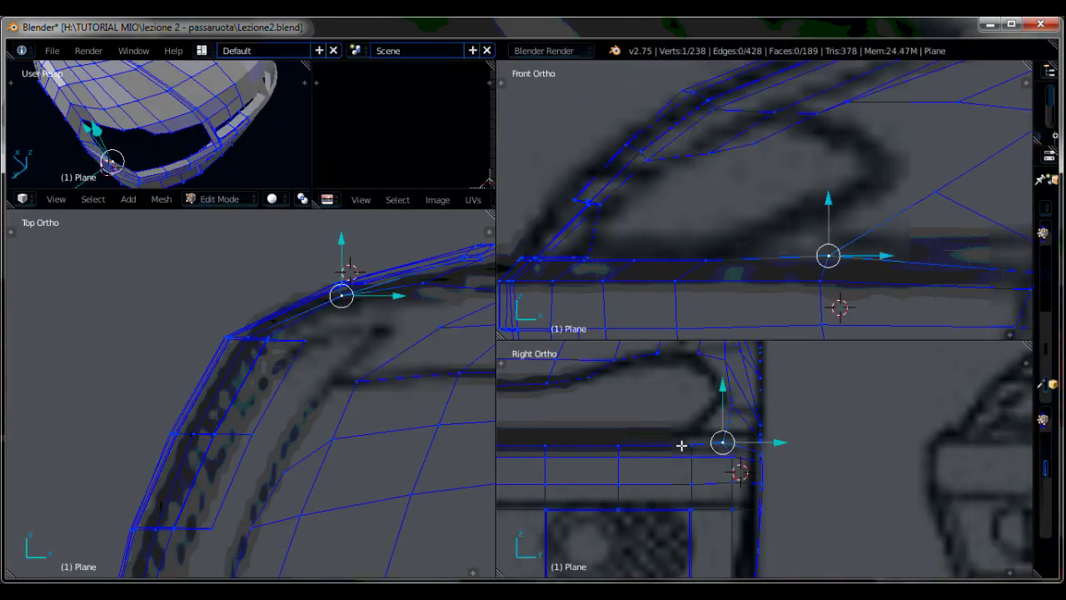
pyautogui.scroll(-2, 394, 330)
pyautogui.hotkey('ctrl', 'Up')
# Extrude a new vertex below the hood edge and fill a face from it.
pyautogui.keyDown('ctrl'); pyautogui.rightClick(519, 340); pyautogui.keyUp('ctrl')
pyautogui.press('g')
pyautogui.click(432, 352)
pyautogui.press('f')
pyautogui.press('g')
pyautogui.click(466, 340)
# Refine the new vertex's position from a low side angle.
pyautogui.moveTo(447, 321)
pyautogui.mouseDown(button='middle')
pyautogui.moveTo(458, 369)
pyautogui.moveTo(616, 359)
pyautogui.moveTo(611, 409)
pyautogui.moveTo(473, 316)
pyautogui.moveTo(440, 369)
pyautogui.mouseUp(button='middle')
pyautogui.press('g')
pyautogui.click(476, 291)
pyautogui.press('g')
pyautogui.click(459, 414)
pyautogui.press('g')
pyautogui.click(466, 367)
pyautogui.press('g')
pyautogui.click(469, 352)
pyautogui.moveTo(469, 352); pyautogui.dragTo(565, 394, button='middle')
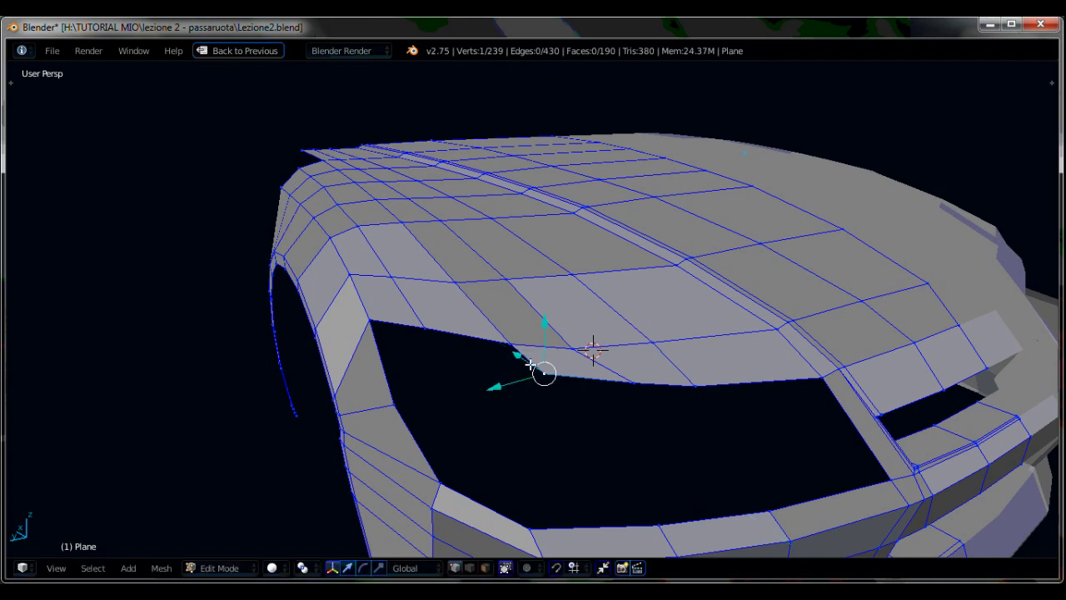
# Move the selected vertex, then preview the smoothed body in object mode.
pyautogui.hotkey('ctrl', 'Up')
pyautogui.scroll(1, 330, 405)
pyautogui.press('g')
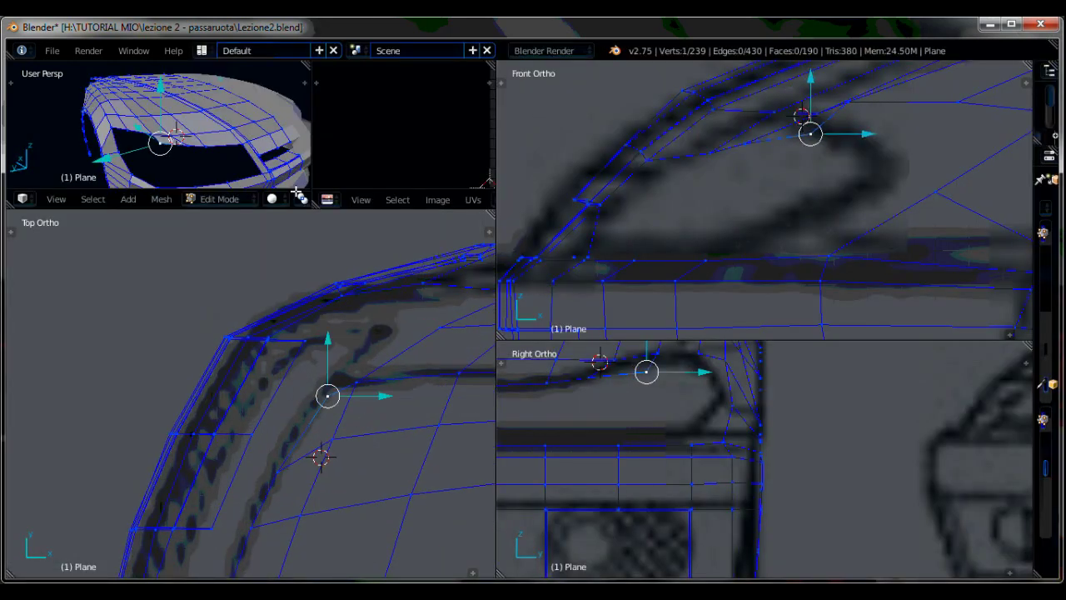
pyautogui.hotkey('ctrl', 'Up')
pyautogui.press('Tab')
pyautogui.scroll(-3, 533, 333)
pyautogui.moveTo(544, 336)
pyautogui.mouseDown(button='middle')
pyautogui.moveTo(527, 444)
pyautogui.moveTo(574, 396)
pyautogui.mouseUp(button='middle')
# Back in edit mode, inspect the headlight opening and maximize the front view.
pyautogui.press('Tab')
pyautogui.scroll(1, 574, 396)
pyautogui.moveTo(490, 411); pyautogui.dragTo(511, 383, button='middle')
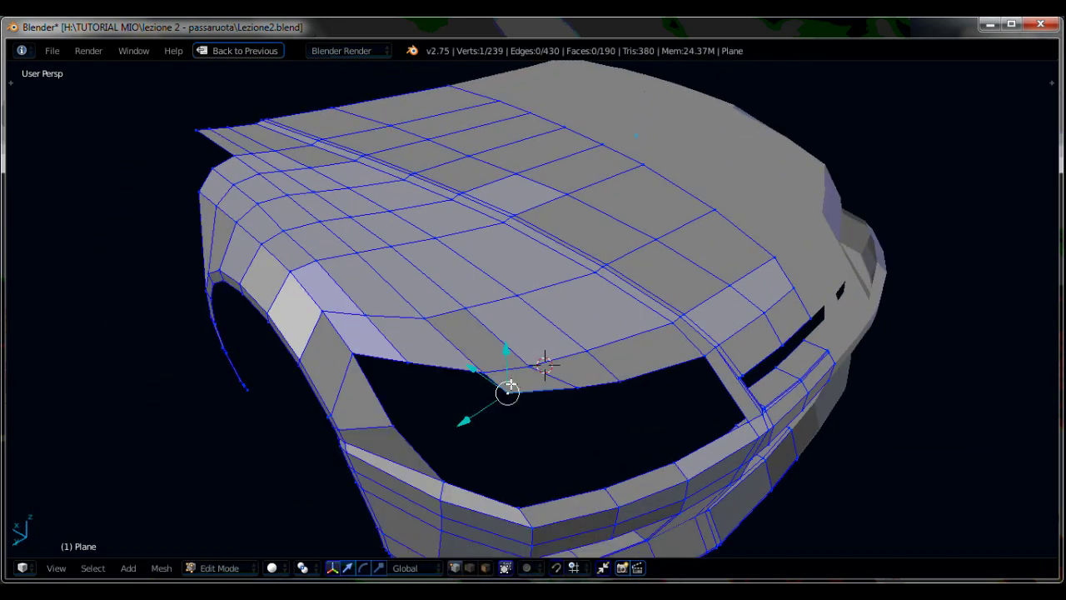
pyautogui.moveTo(435, 379); pyautogui.dragTo(559, 384, button='middle')
pyautogui.hotkey('ctrl', 'Up')
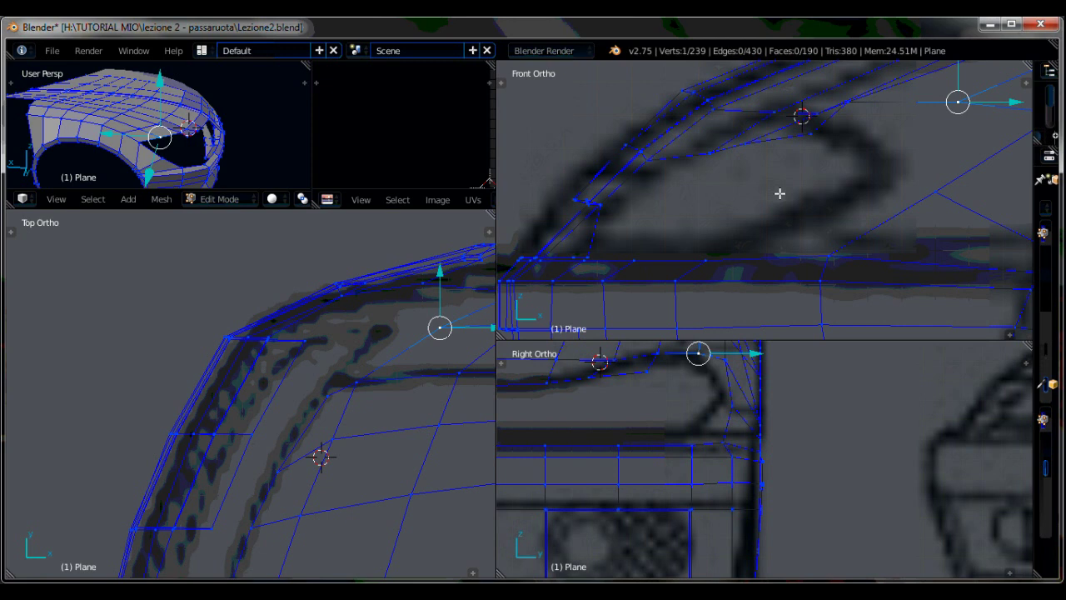
pyautogui.hotkey('ctrl', 'Up')
pyautogui.scroll(-1, 816, 214)
# Fill a new face beside the headlight corner and reposition a nearby vertex.
pyautogui.keyDown('shift'); pyautogui.rightClick(575, 218); pyautogui.keyUp('shift')
pyautogui.keyDown('shift'); pyautogui.rightClick(751, 208); pyautogui.keyUp('shift')
pyautogui.press('f')
pyautogui.rightClick(751, 208)
pyautogui.keyDown('shift'); pyautogui.rightClick(696, 247); pyautogui.keyUp('shift')
pyautogui.keyDown('shift'); pyautogui.rightClick(725, 309); pyautogui.keyUp('shift')
pyautogui.keyDown('shift'); pyautogui.rightClick(861, 250); pyautogui.keyUp('shift')
pyautogui.rightClick(765, 315)
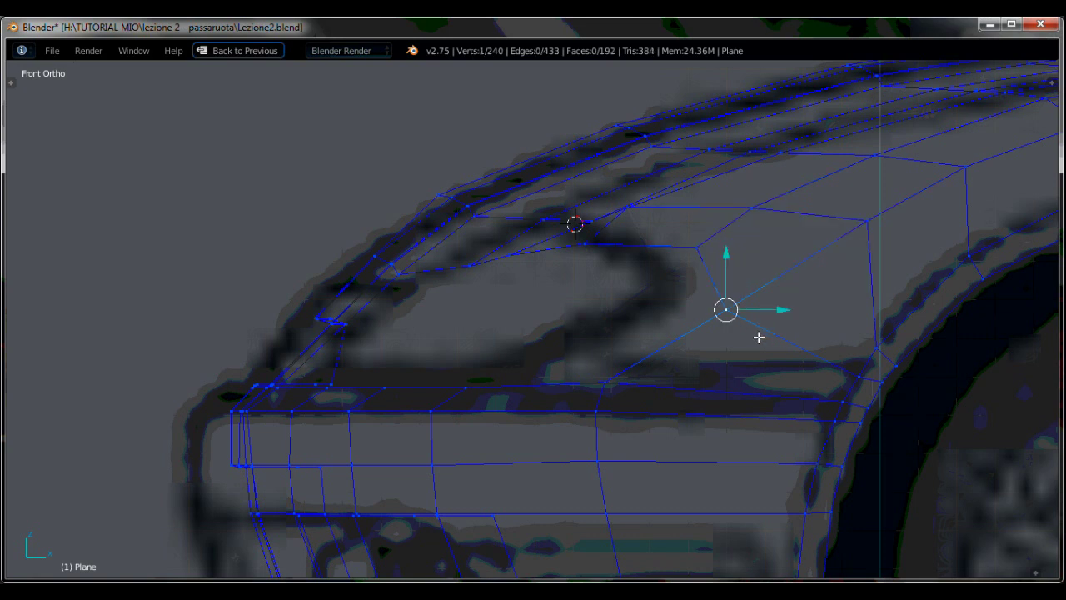
pyautogui.click(809, 294)
# Move the fender-edge vertex onto the wheel arch outline.
pyautogui.keyDown('shift'); pyautogui.moveTo(896, 389); pyautogui.dragTo(785, 419, button='middle'); pyautogui.keyUp('shift')
pyautogui.rightClick(781, 393)
pyautogui.press('g')
pyautogui.moveTo(807, 367); pyautogui.dragTo(818, 377, button='right')
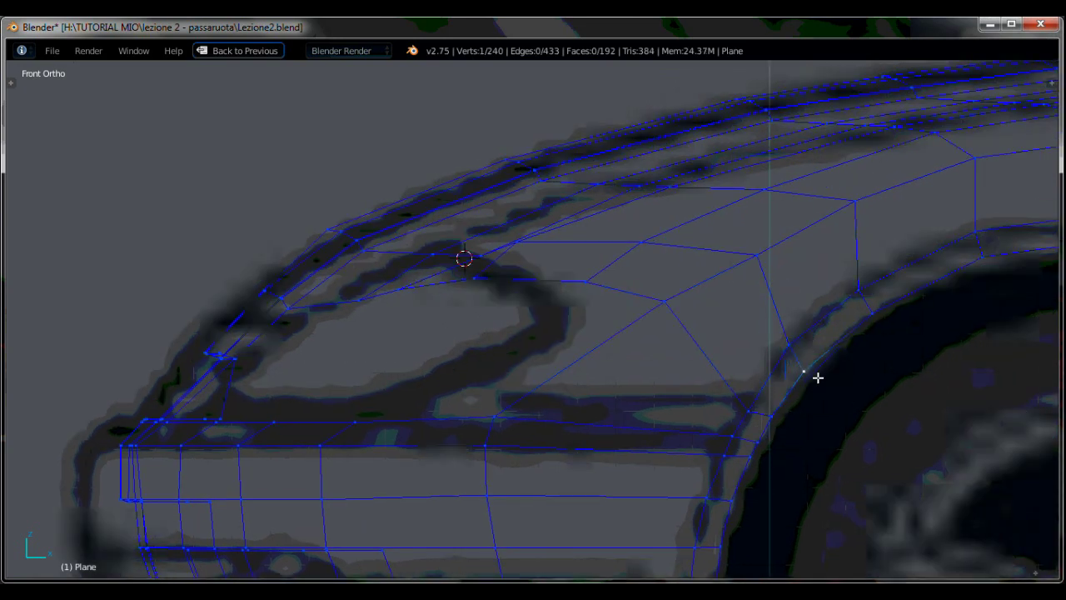
pyautogui.rightClick(790, 427)
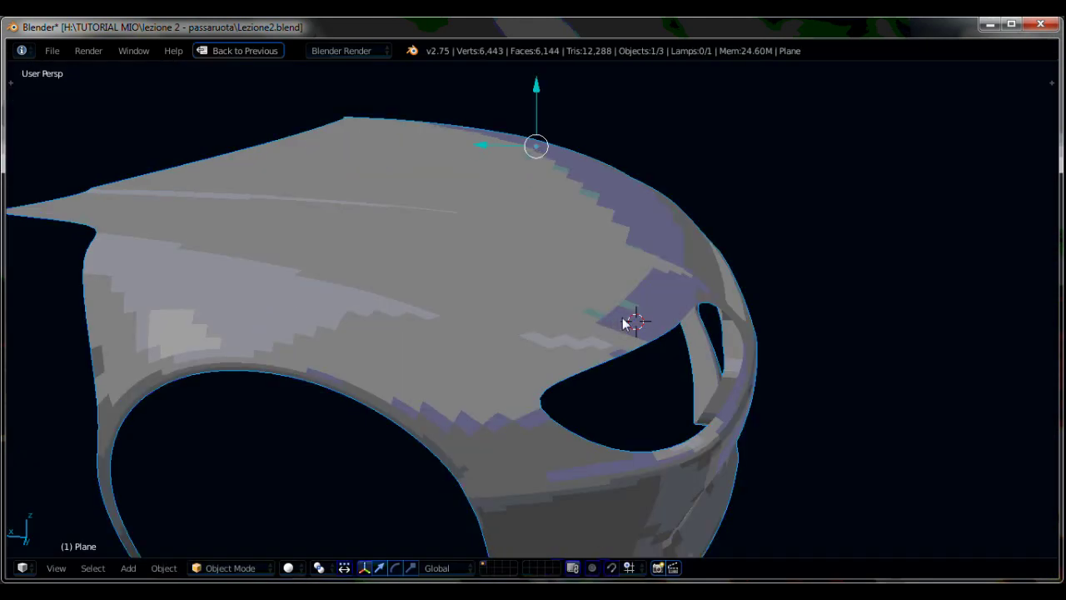
pyautogui.moveTo(630, 321)
pyautogui.mouseDown(button='middle')
pyautogui.moveTo(488, 333)
pyautogui.moveTo(470, 304)
pyautogui.mouseUp(button='middle')
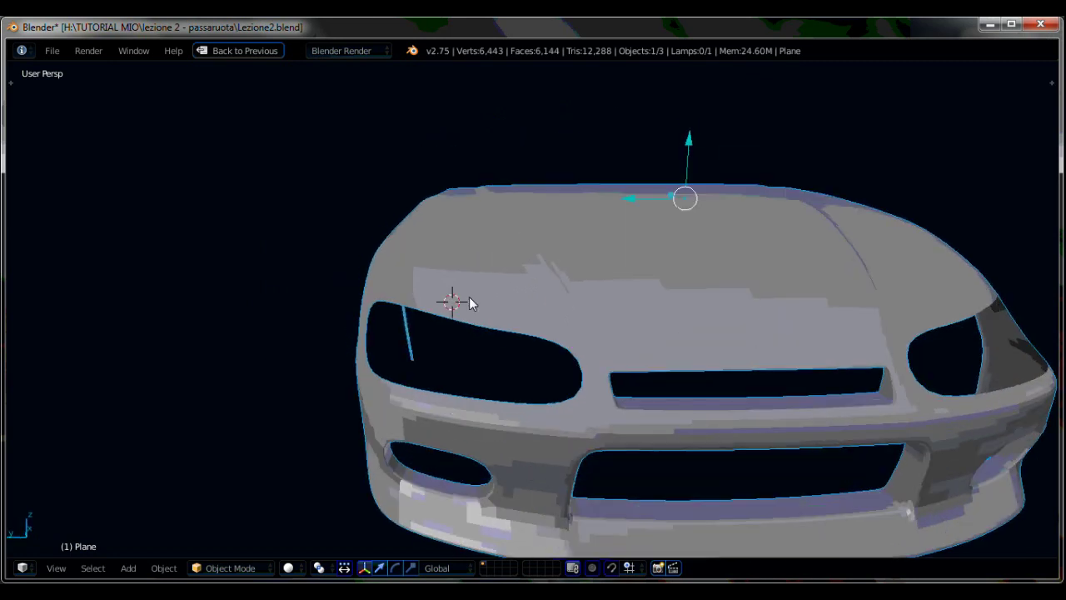
# Move a vertex on the headlight's upper edge along the X axis.
pyautogui.press('Tab')
pyautogui.scroll(2, 441, 309)
pyautogui.rightClick(607, 352)
pyautogui.press('g')
pyautogui.press('x')
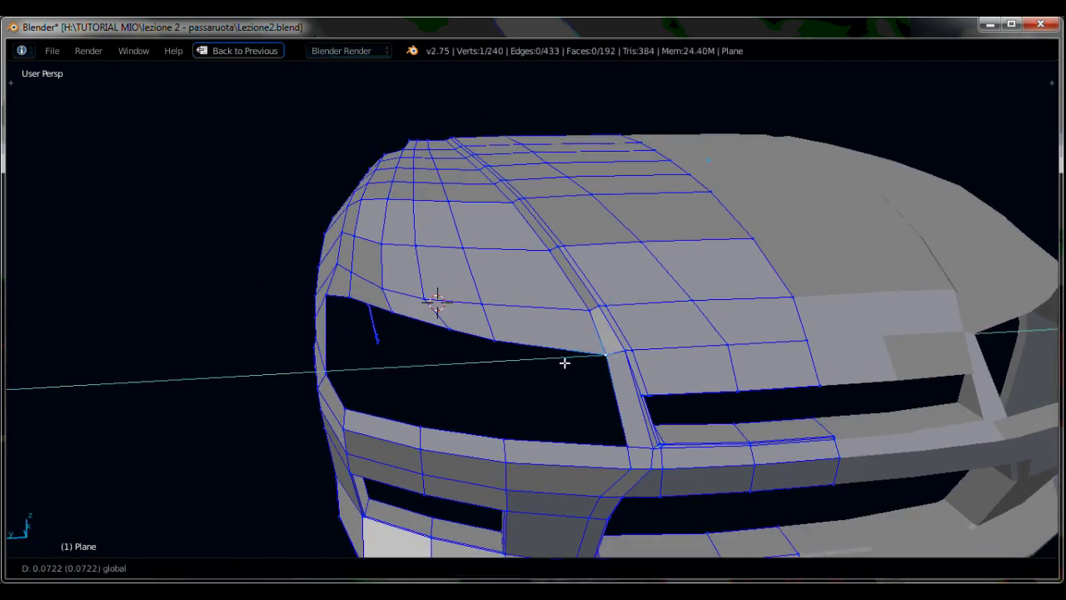
pyautogui.click(568, 361)
pyautogui.press('g')
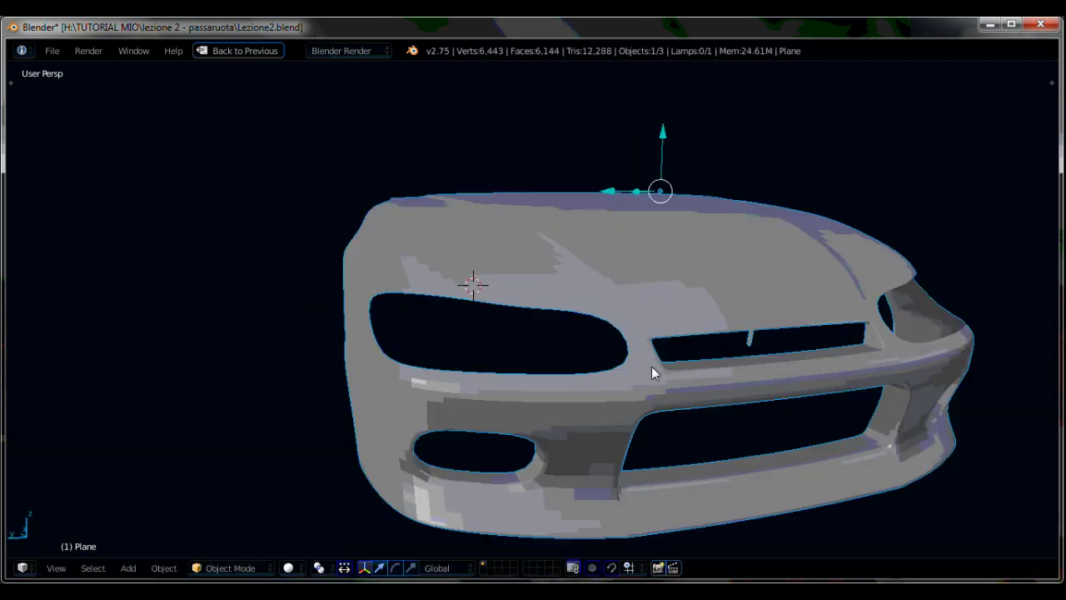
# Preview the smoothed car-front surface in object mode.
pyautogui.moveTo(631, 328)
pyautogui.mouseDown(button='middle')
pyautogui.moveTo(612, 383)
pyautogui.moveTo(677, 366)
pyautogui.moveTo(669, 356)
pyautogui.mouseUp(button='middle')
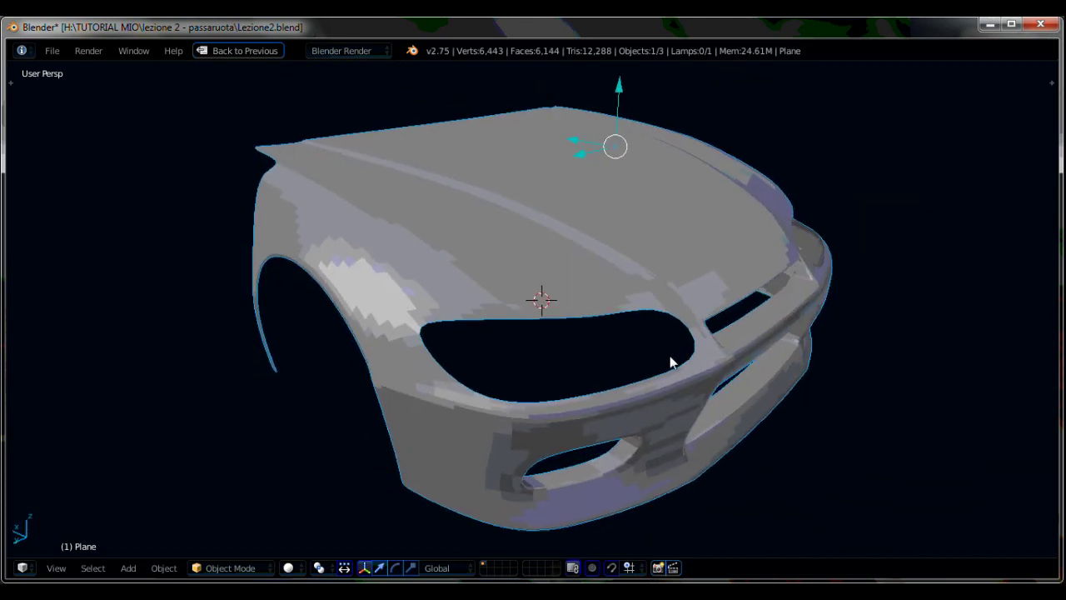
pyautogui.press('Tab')
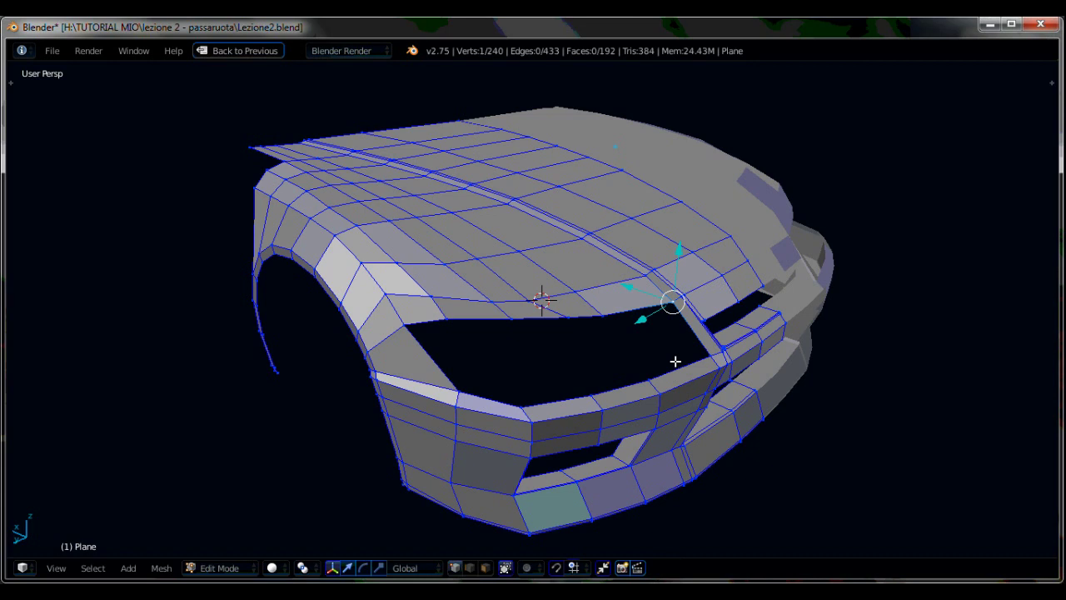
pyautogui.press('Tab')
pyautogui.scroll(1, 679, 371)
pyautogui.scroll(2, 649, 367)
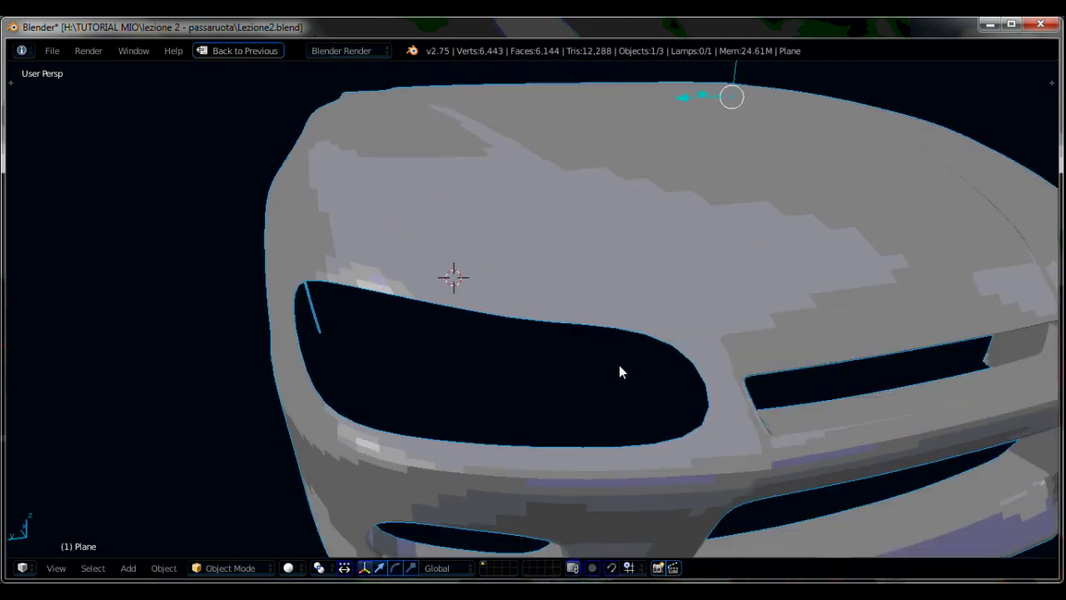
pyautogui.scroll(1, 623, 366)
pyautogui.scroll(-5, 626, 375)
pyautogui.scroll(2, 631, 376)
# Select the car body, restore the four-view layout and re-enter edit mode.
pyautogui.rightClick(631, 375)
pyautogui.keyDown('shift'); pyautogui.moveTo(630, 375); pyautogui.dragTo(656, 339, button='middle'); pyautogui.keyUp('shift')
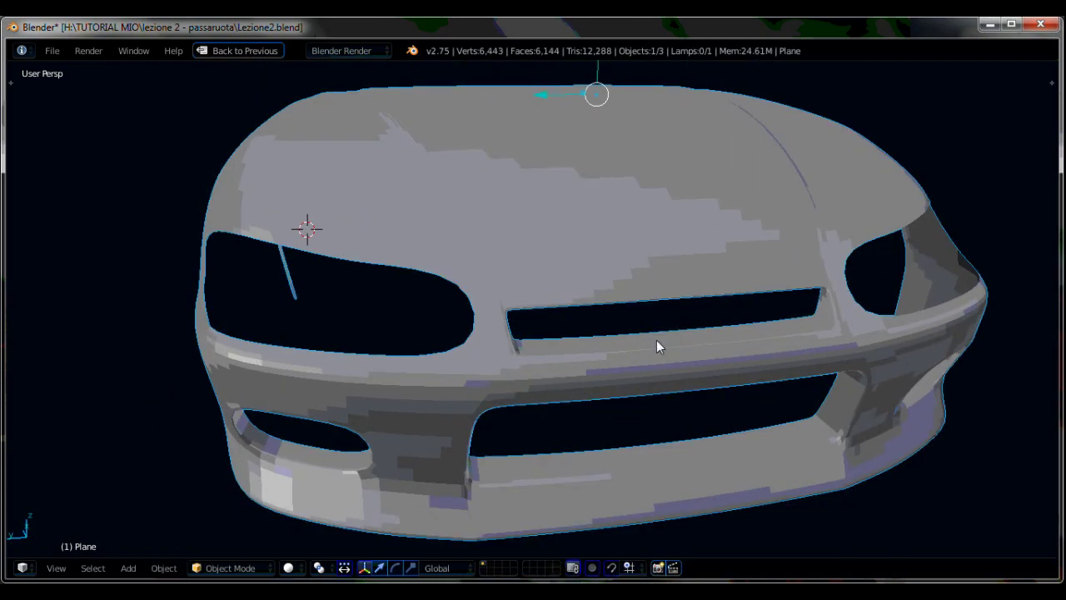
pyautogui.hotkey('ctrl', 'Up')
pyautogui.press('Tab')
# Move the selected headlight vertex onto the reference lines in the side and front views.
pyautogui.scroll(1, 723, 444)
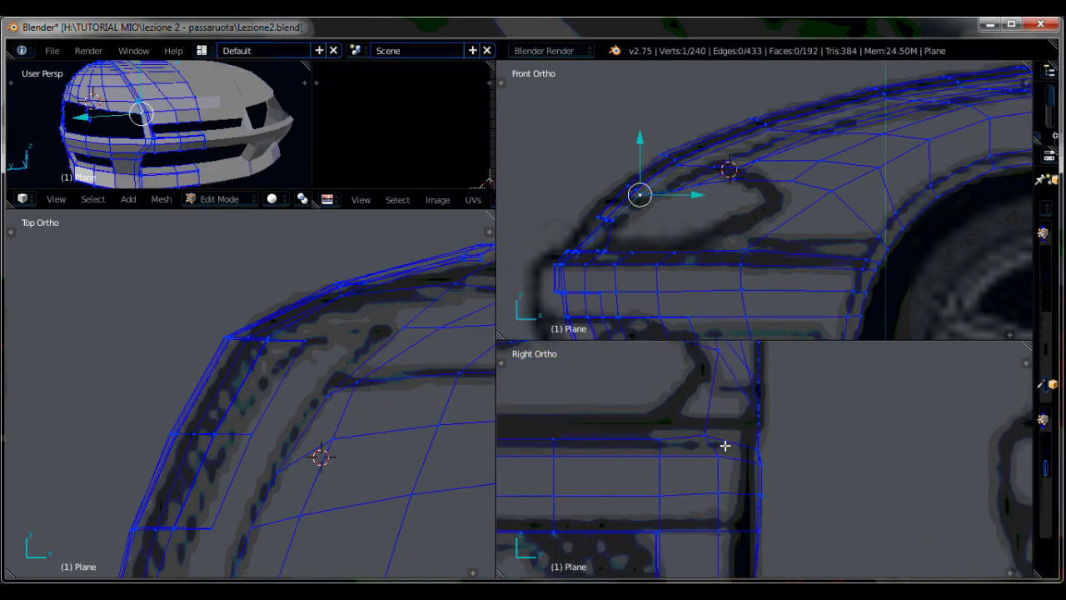
pyautogui.scroll(1, 708, 416)
pyautogui.press('g')
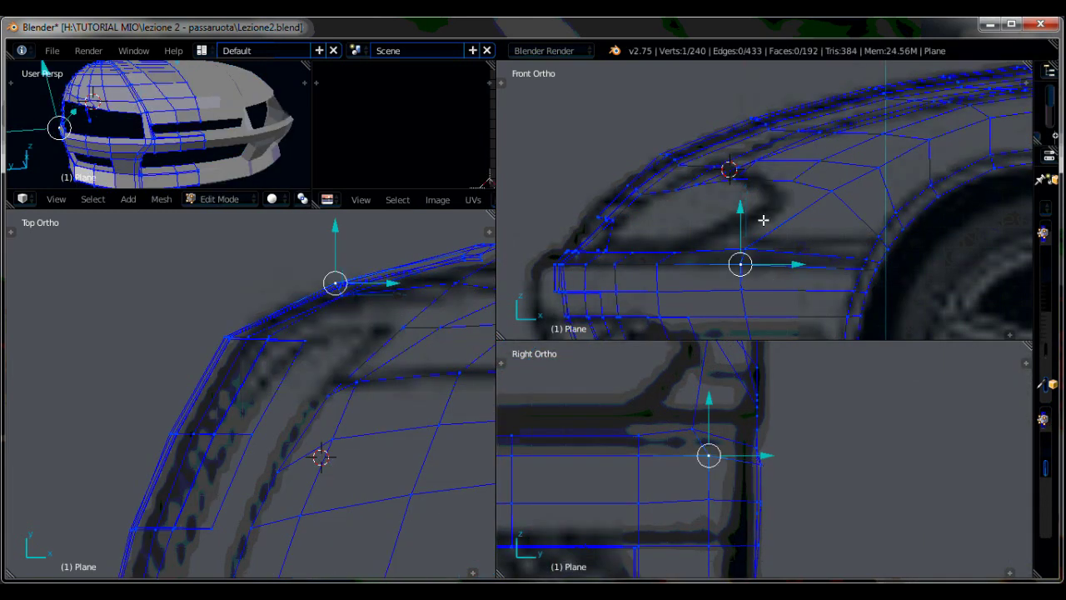
pyautogui.click(882, 245)
pyautogui.scroll(2, 760, 153)
pyautogui.press('g')
pyautogui.press('g')
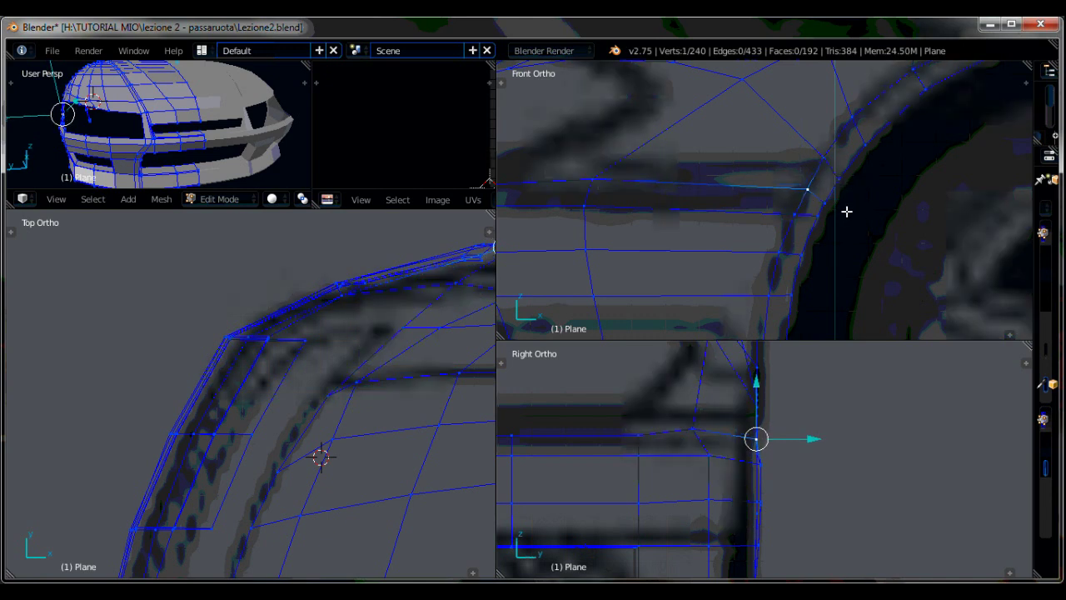
pyautogui.click(843, 204)
# Lower a fender-edge vertex slightly so it follows the reference outline.
pyautogui.scroll(-1, 844, 204)
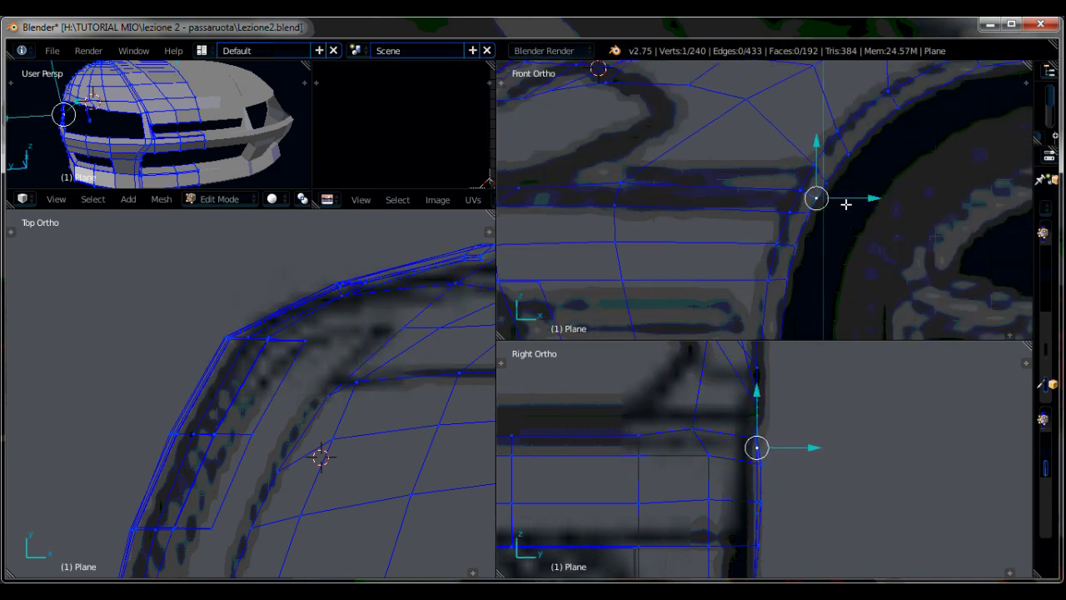
pyautogui.scroll(-1, 853, 210)
pyautogui.scroll(1, 857, 213)
pyautogui.scroll(1, 747, 474)
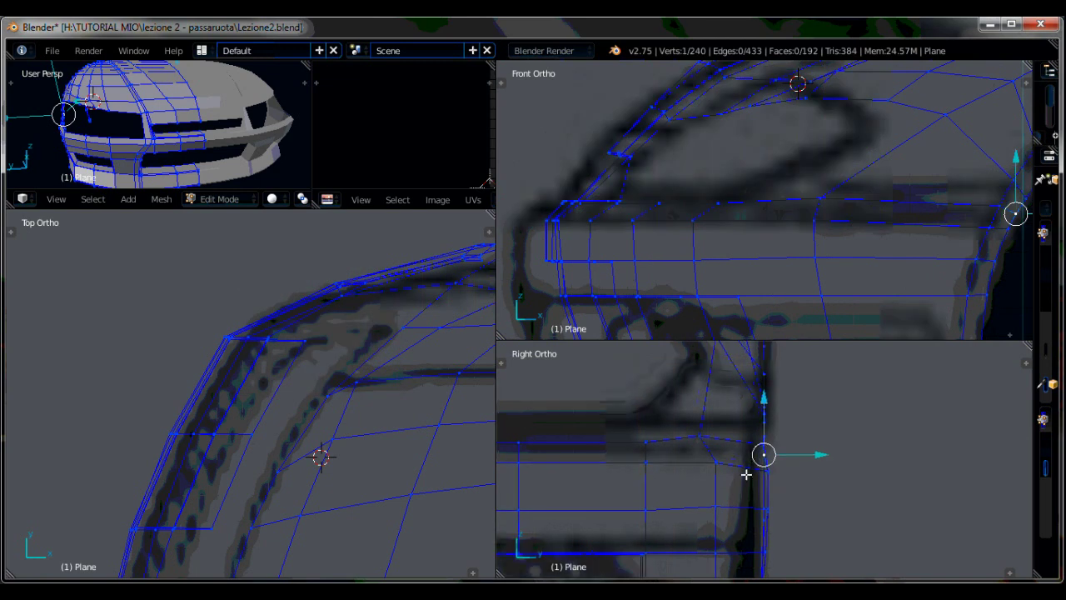
pyautogui.scroll(1, 747, 433)
pyautogui.rightClick(748, 402)
pyautogui.press('g')
pyautogui.click(754, 383)
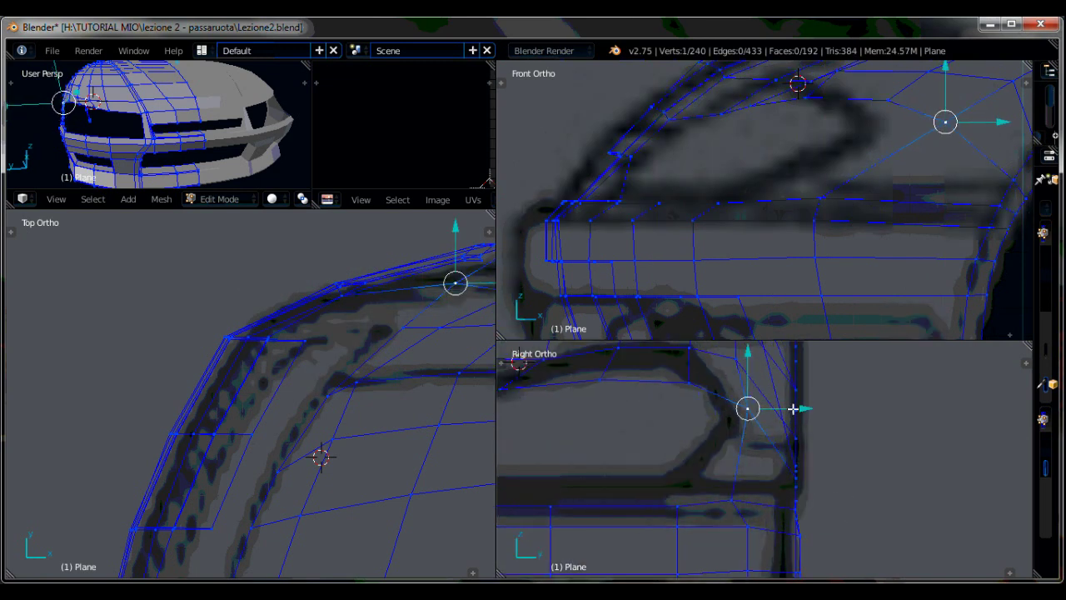
# Nudge a vertex near the headlight corner onto the front-view reference line.
pyautogui.scroll(-1, 960, 189)
pyautogui.keyDown('shift'); pyautogui.moveTo(960, 189); pyautogui.dragTo(935, 214, button='middle'); pyautogui.keyUp('shift')
pyautogui.scroll(-1, 749, 458)
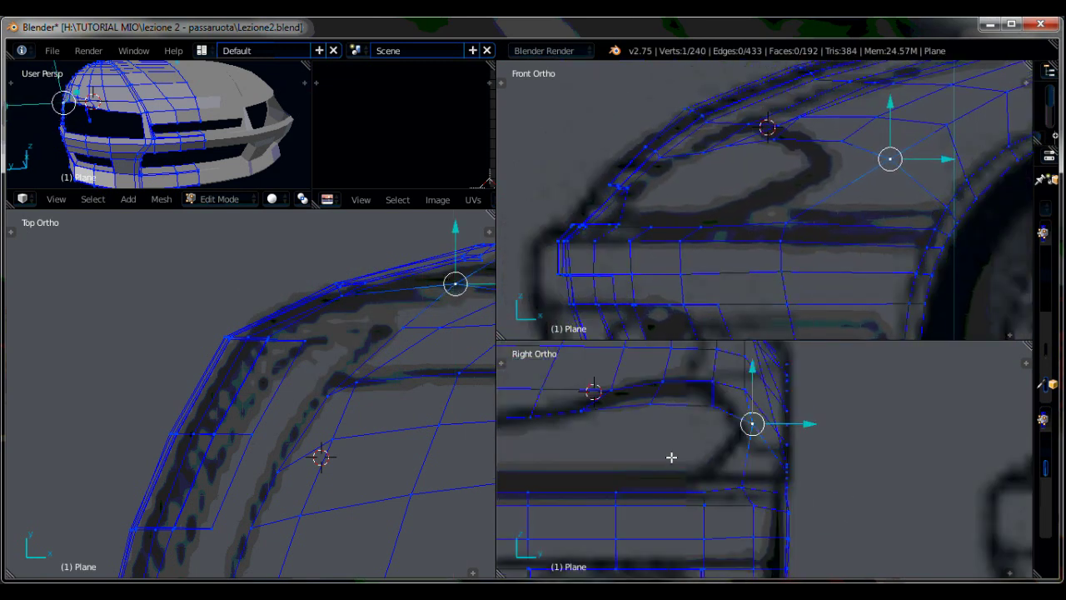
pyautogui.keyDown('ctrl'); pyautogui.scroll(-2, 758, 458); pyautogui.keyUp('ctrl')
pyautogui.scroll(-1, 384, 431)
pyautogui.scroll(1, 384, 430)
pyautogui.rightClick(331, 386)
pyautogui.press('g')
pyautogui.click(374, 410)
pyautogui.rightClick(374, 393)
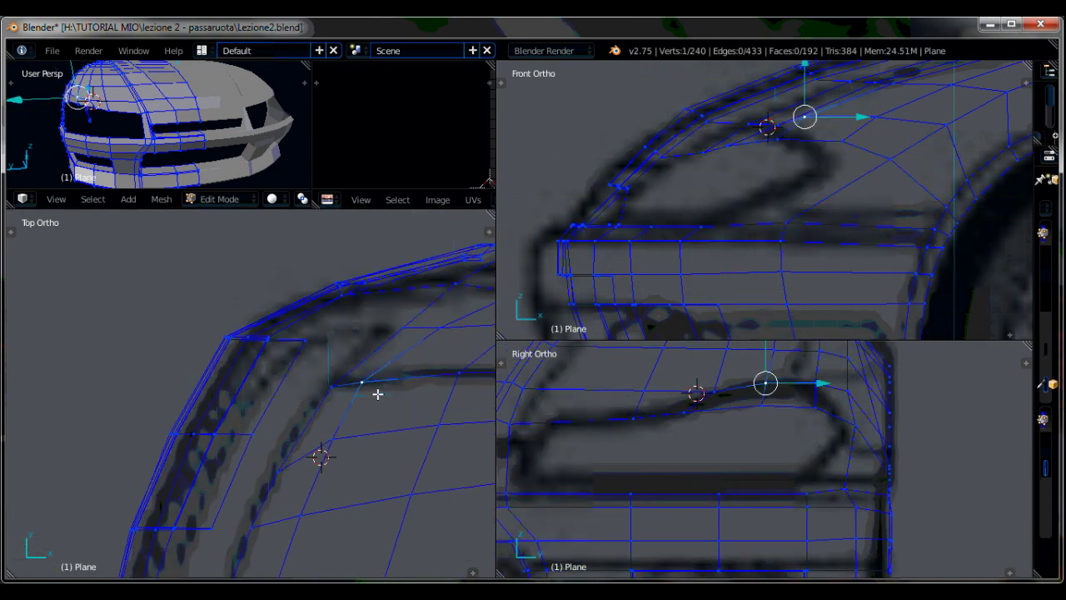
# Orbit the subdivided car front, comparing the cage and smoothed shape against the references.
pyautogui.scroll(-1, 380, 398)
pyautogui.scroll(-2, 380, 400)
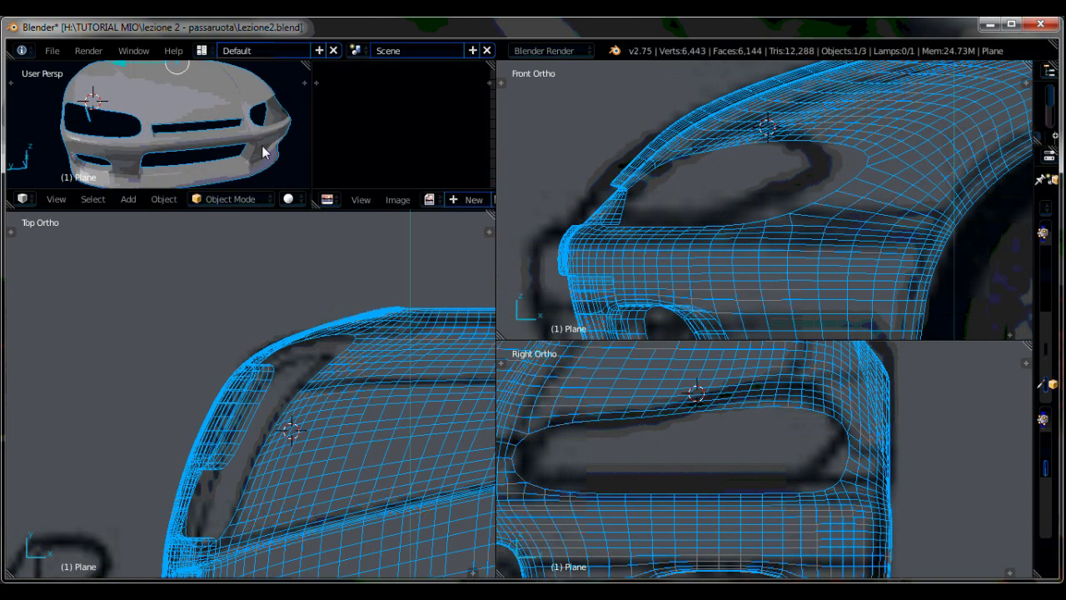
pyautogui.scroll(2, 166, 125)
pyautogui.moveTo(166, 125); pyautogui.dragTo(128, 131, button='middle')
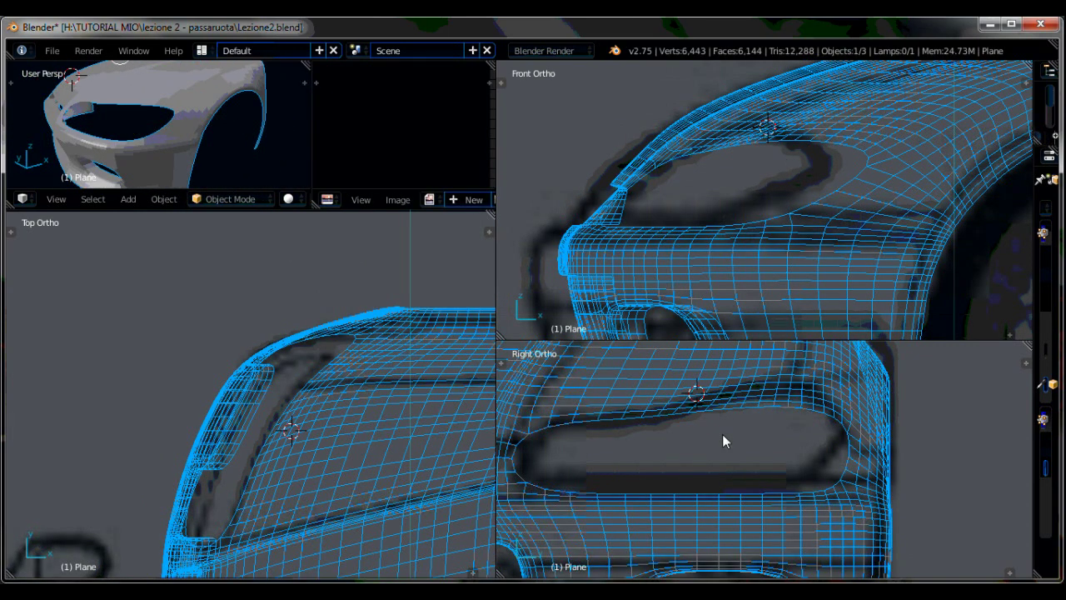
pyautogui.press('Tab')
pyautogui.scroll(2, 769, 463)
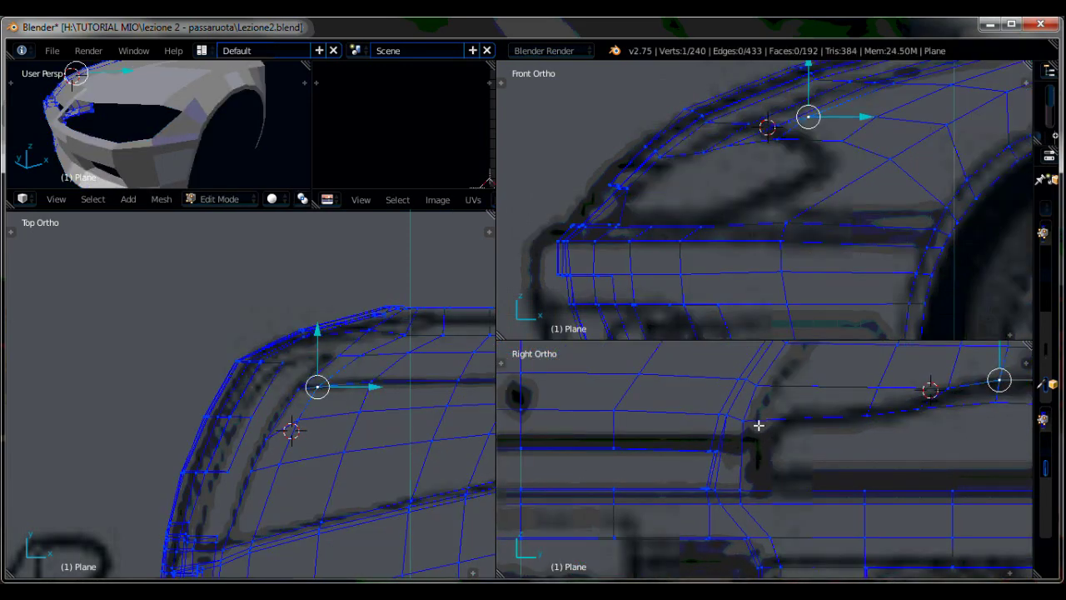
pyautogui.press('Tab')
pyautogui.scroll(-2, 809, 437)
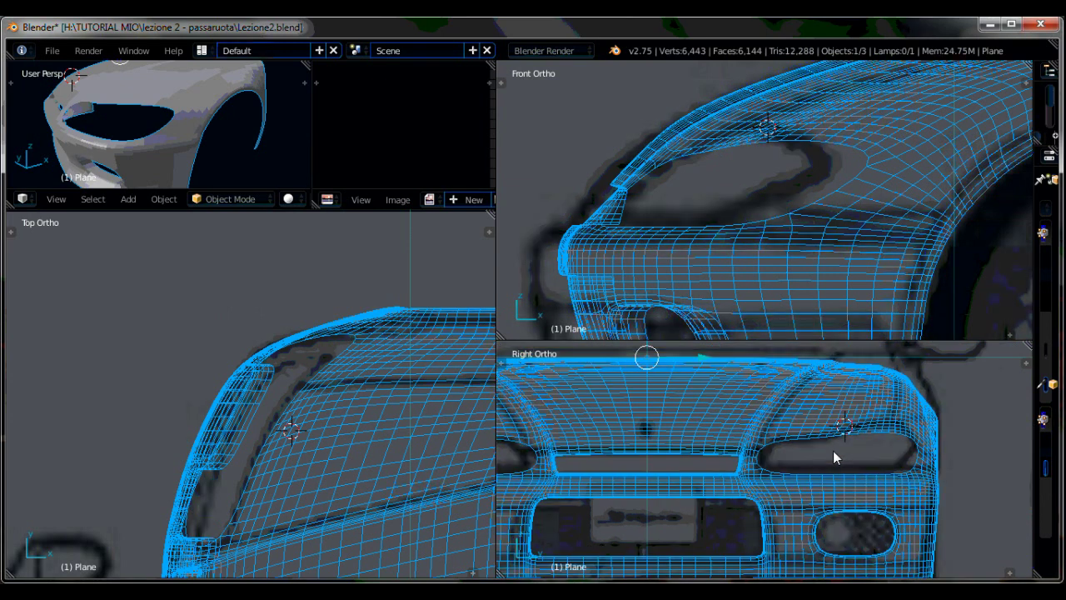
pyautogui.keyDown('shift'); pyautogui.moveTo(833, 456); pyautogui.dragTo(807, 456, button='middle'); pyautogui.keyUp('shift')
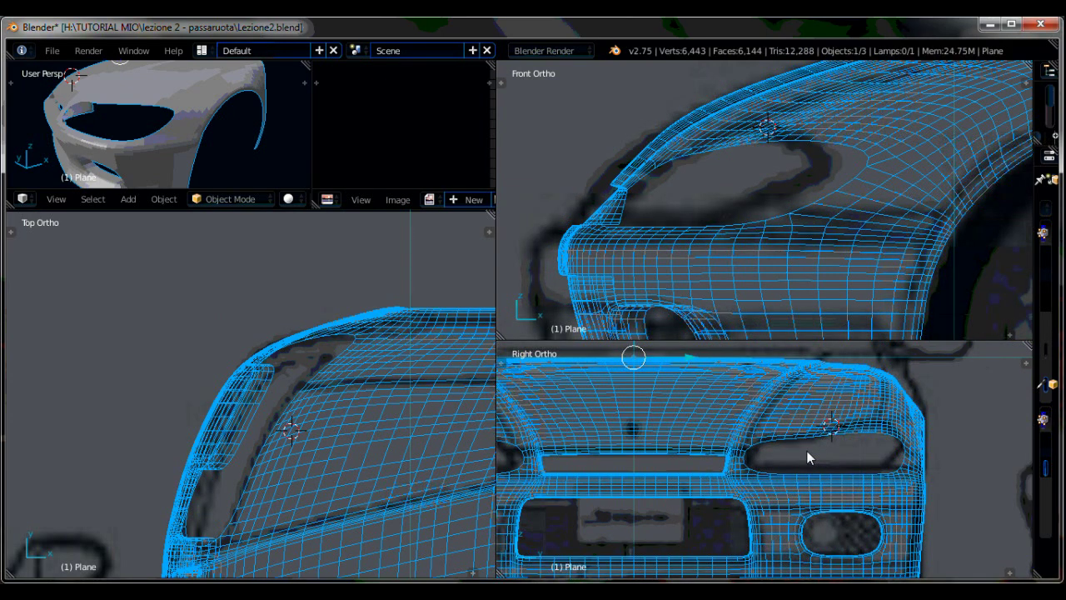
pyautogui.scroll(3, 725, 450)
# Select vertices along the headlight outline and nudge the top-edge vertex slightly down.
pyautogui.press('Tab')
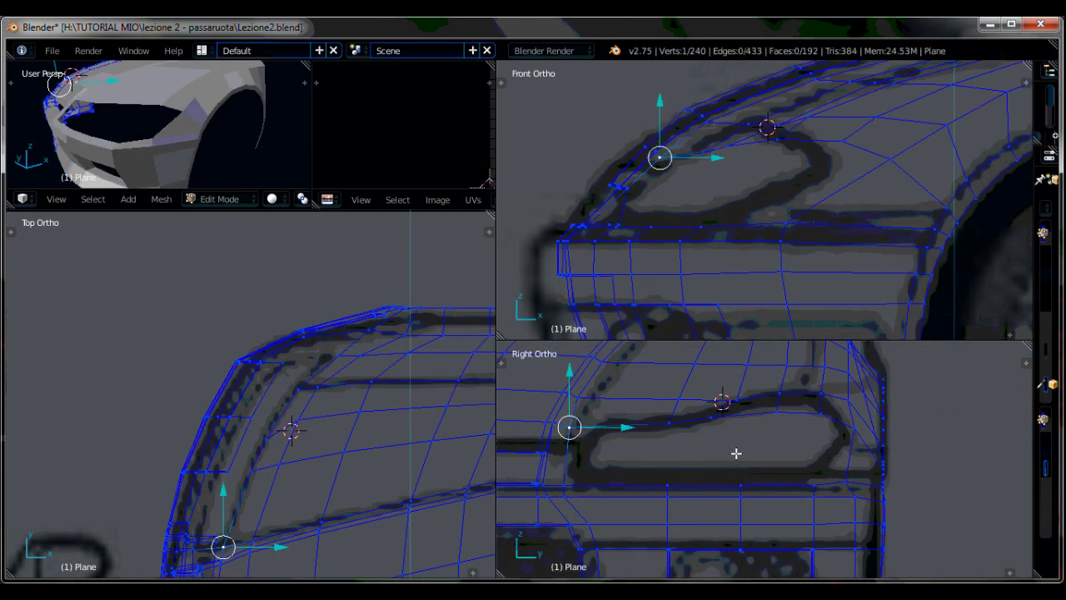
pyautogui.rightClick(727, 427)
pyautogui.scroll(1, 728, 427)
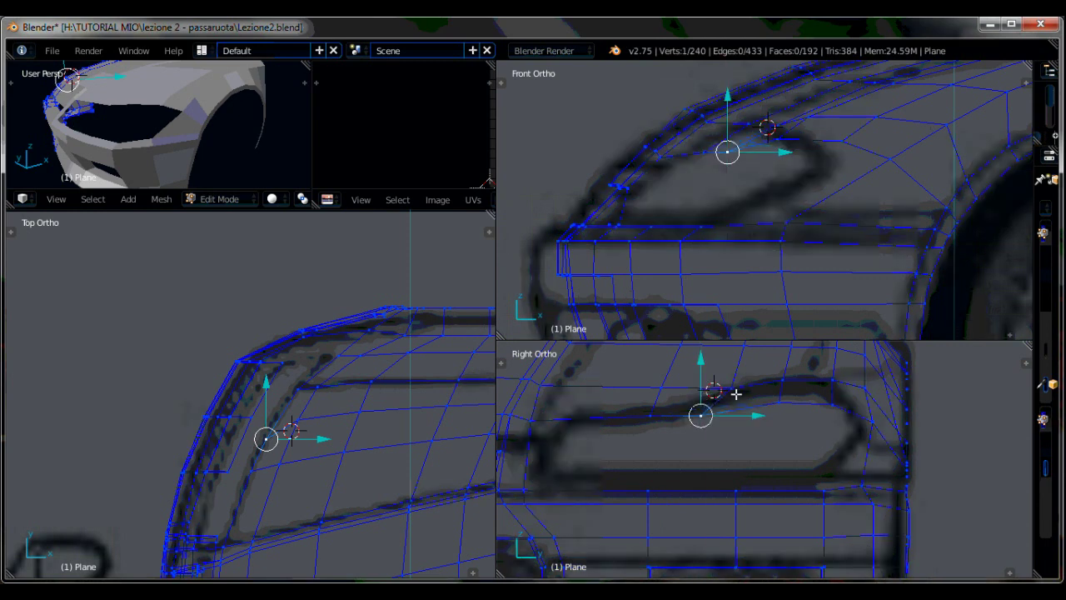
pyautogui.rightClick(786, 404)
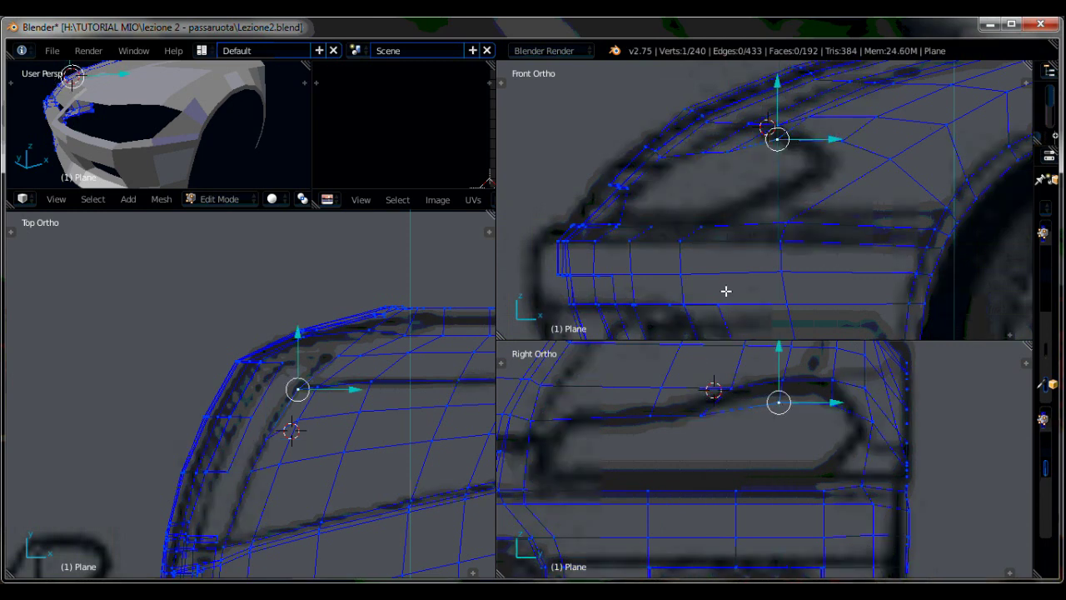
pyautogui.rightClick(713, 150)
pyautogui.moveTo(704, 128); pyautogui.dragTo(704, 131)
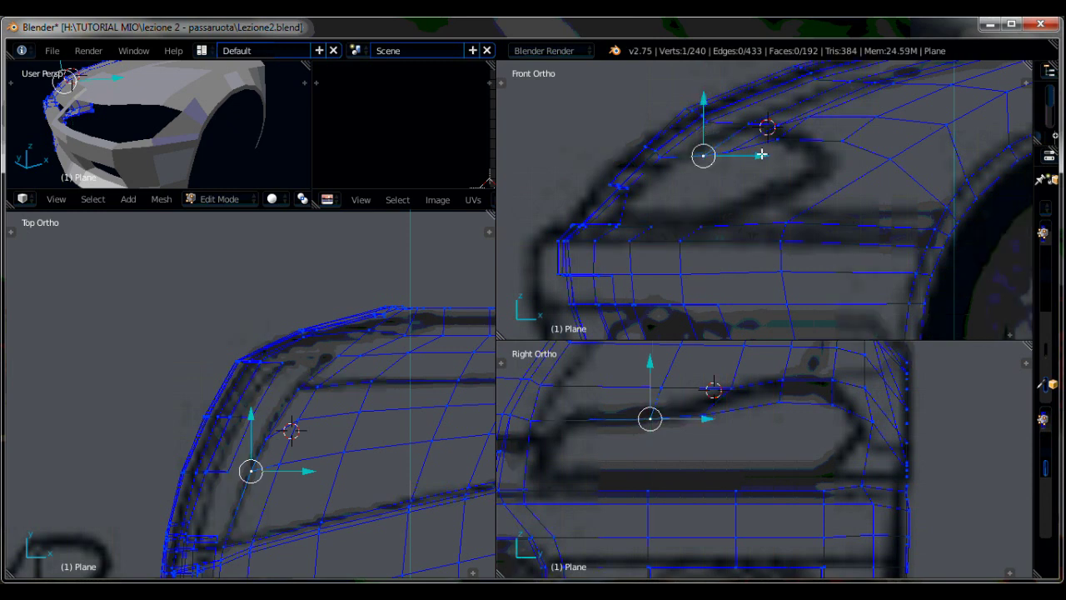
# Select the next opening vertices, then view the car front enlarged from a three-quarter angle.
pyautogui.rightClick(839, 145)
pyautogui.click(802, 101)
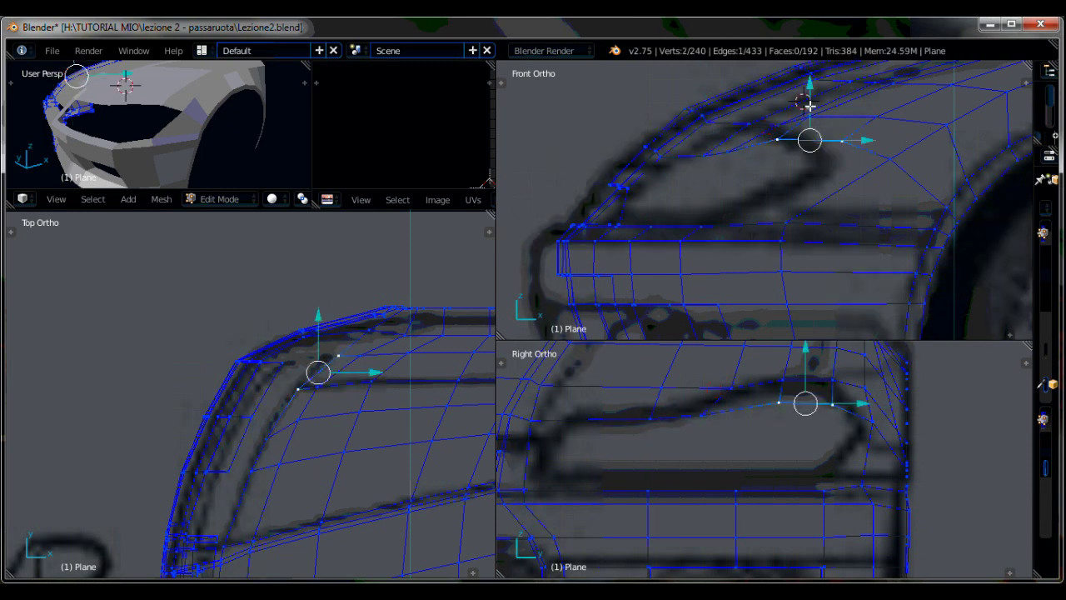
pyautogui.keyDown('shift'); pyautogui.rightClick(818, 98); pyautogui.keyUp('shift')
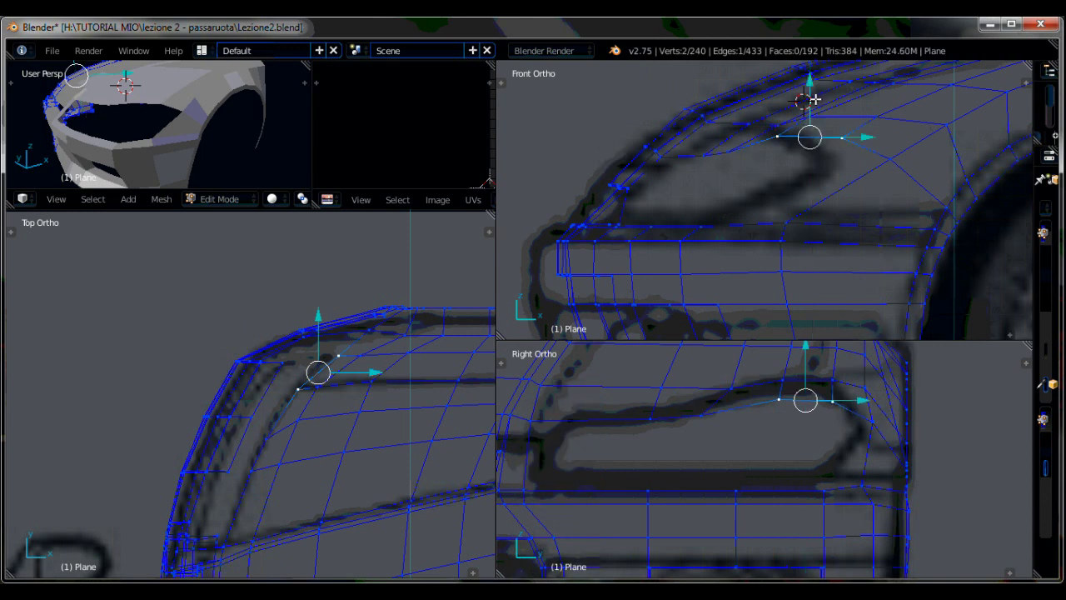
pyautogui.press('Tab')
pyautogui.hotkey('shift', 'space')
pyautogui.moveTo(494, 304)
pyautogui.mouseDown(button='middle')
pyautogui.moveTo(594, 355)
pyautogui.moveTo(639, 330)
pyautogui.moveTo(398, 345)
pyautogui.mouseUp(button='middle')
# Select the headlight opening's edge loop, scale it down slightly and shift it along X.
pyautogui.press('Tab')
pyautogui.hotkey('ctrl', 'e')
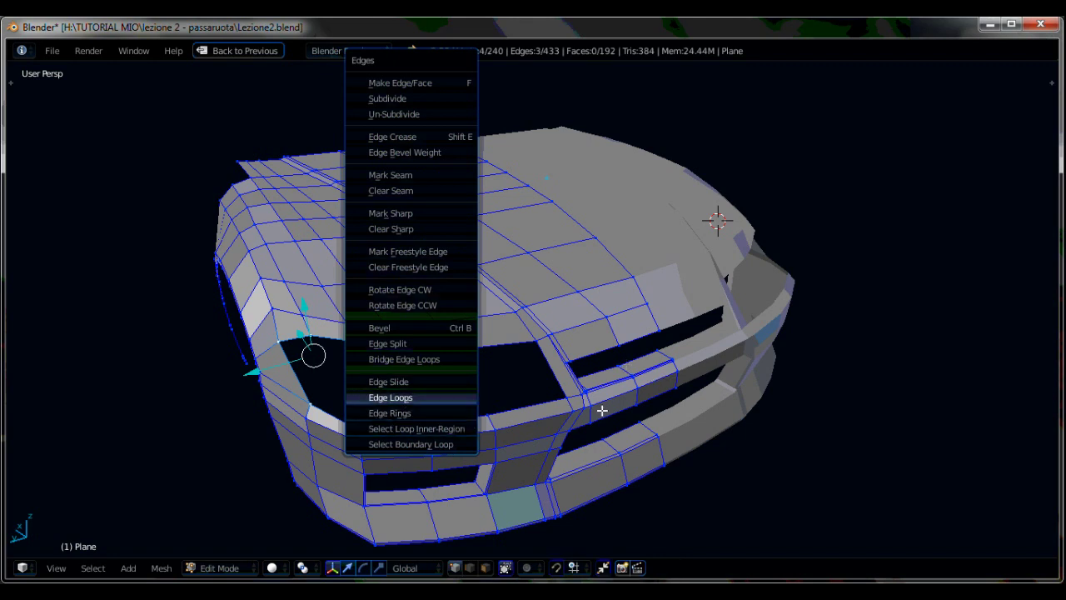
pyautogui.press('Return')
pyautogui.press('s')
pyautogui.click(631, 382)
pyautogui.press('g')
pyautogui.press('x')
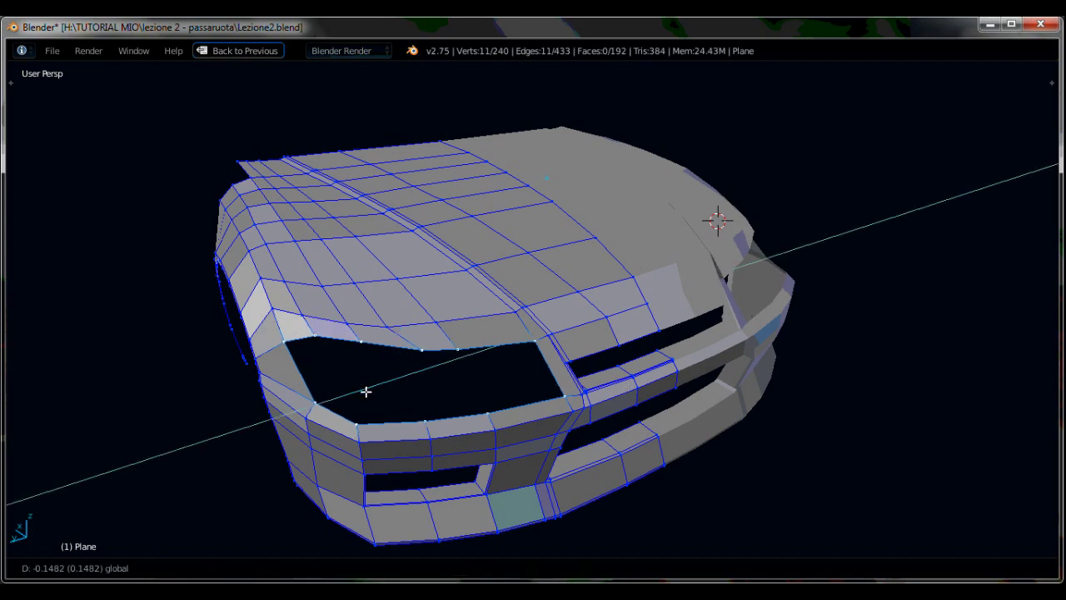
pyautogui.click(364, 391)
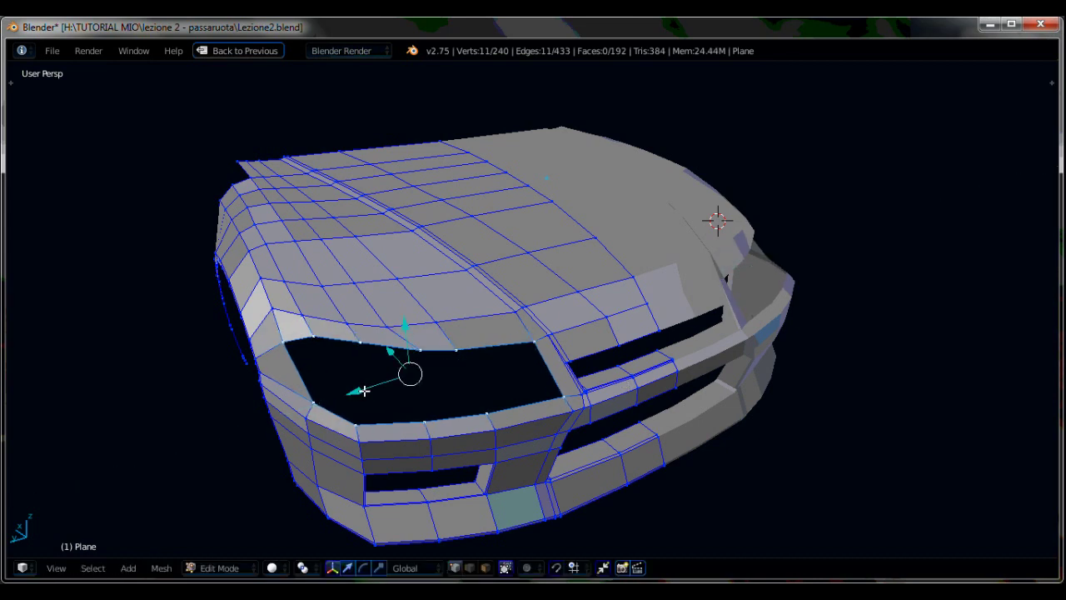
# In object mode, deselect the body and orbit to inspect the smoothed front and wheel arch.
pyautogui.press('Tab')
pyautogui.moveTo(448, 404); pyautogui.dragTo(636, 355, button='middle')
pyautogui.press('a')
pyautogui.moveTo(594, 318)
pyautogui.mouseDown(button='middle')
pyautogui.moveTo(467, 354)
pyautogui.moveTo(438, 418)
pyautogui.moveTo(404, 371)
pyautogui.moveTo(392, 373)
pyautogui.mouseUp(button='middle')
# Select the fender, orbit to the car front, and switch to wireframe shading to inspect edge flow.
pyautogui.scroll(2, 392, 373)
pyautogui.scroll(-2, 544, 338)
pyautogui.rightClick(544, 339)
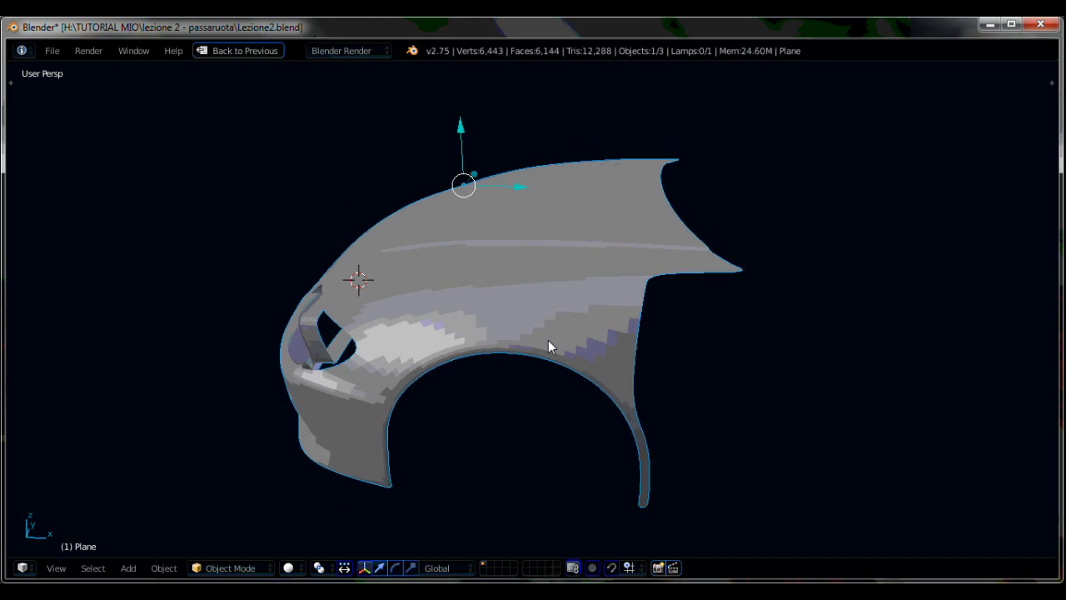
pyautogui.moveTo(548, 345)
pyautogui.mouseDown(button='middle')
pyautogui.moveTo(669, 333)
pyautogui.moveTo(628, 340)
pyautogui.moveTo(661, 316)
pyautogui.moveTo(692, 319)
pyautogui.moveTo(440, 335)
pyautogui.mouseUp(button='middle')
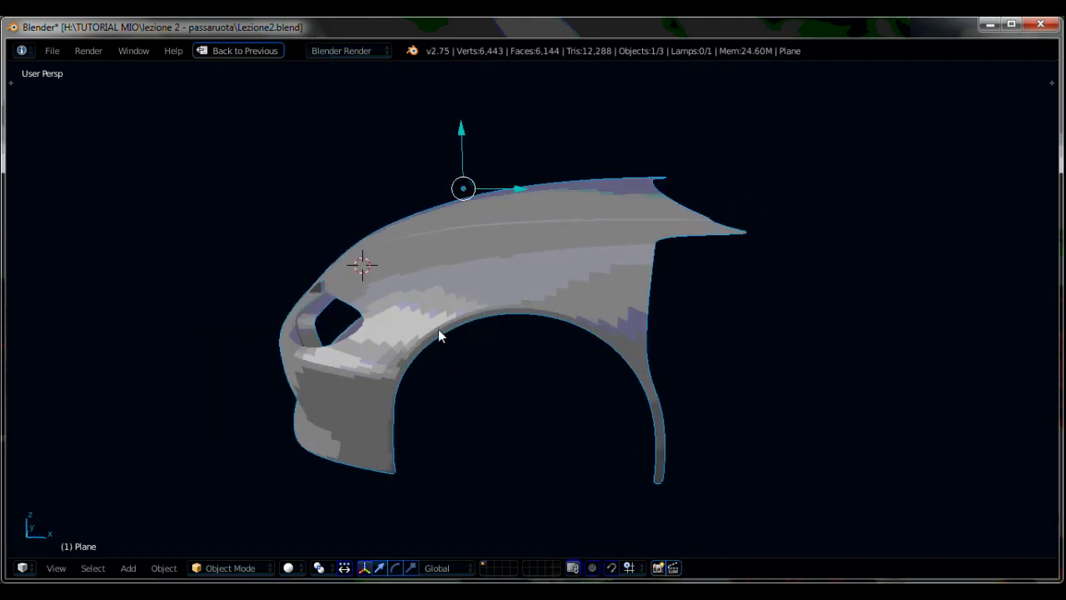
pyautogui.moveTo(558, 292)
pyautogui.mouseDown(button='middle')
pyautogui.moveTo(408, 314)
pyautogui.moveTo(654, 320)
pyautogui.moveTo(564, 319)
pyautogui.moveTo(627, 326)
pyautogui.moveTo(411, 287)
pyautogui.mouseUp(button='middle')
pyautogui.press('Tab')
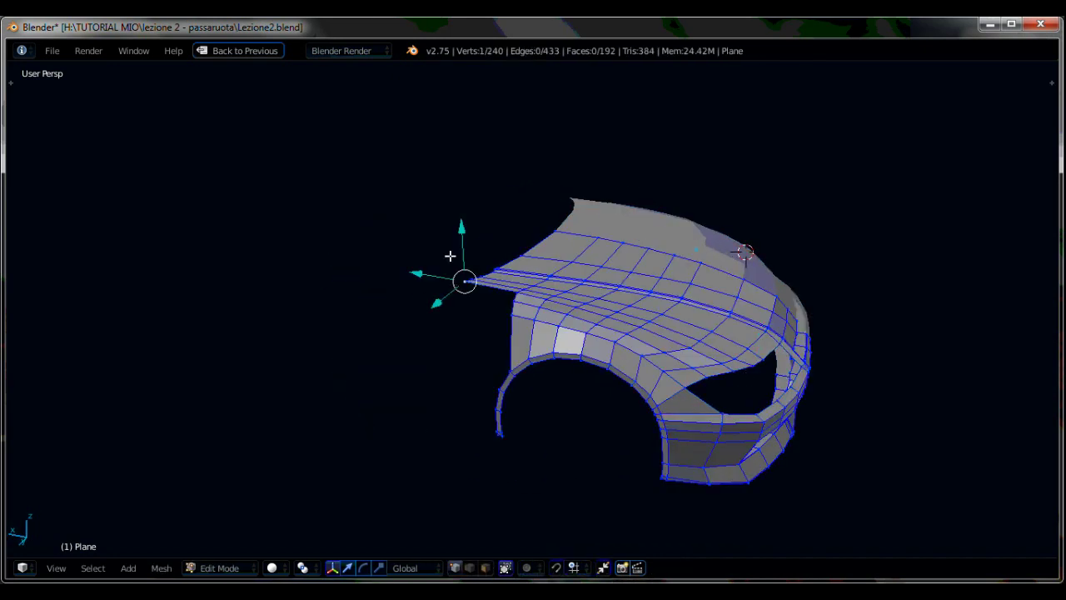
pyautogui.press('Tab')
pyautogui.moveTo(588, 317)
pyautogui.mouseDown(button='middle')
pyautogui.moveTo(625, 342)
pyautogui.moveTo(546, 367)
pyautogui.moveTo(530, 278)
pyautogui.moveTo(493, 233)
pyautogui.moveTo(554, 322)
pyautogui.moveTo(557, 266)
pyautogui.moveTo(552, 328)
pyautogui.moveTo(584, 323)
pyautogui.moveTo(565, 321)
pyautogui.mouseUp(button='middle')
pyautogui.press('z')
pyautogui.scroll(2, 552, 328)
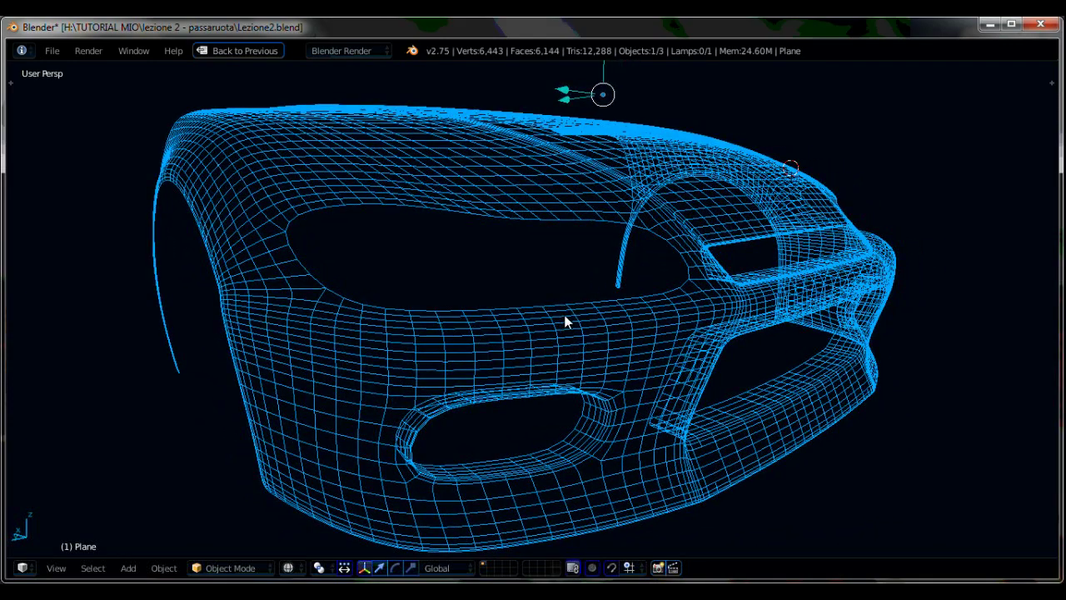